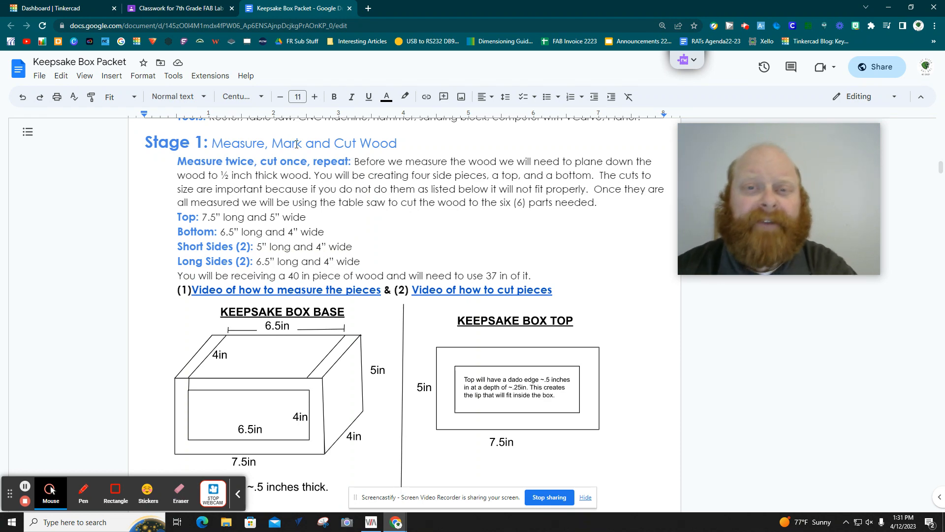
- Switch to Tinkercad, create a new 3D design and rename it Keepsake Box followed by the designer's surname
click(39, 10)
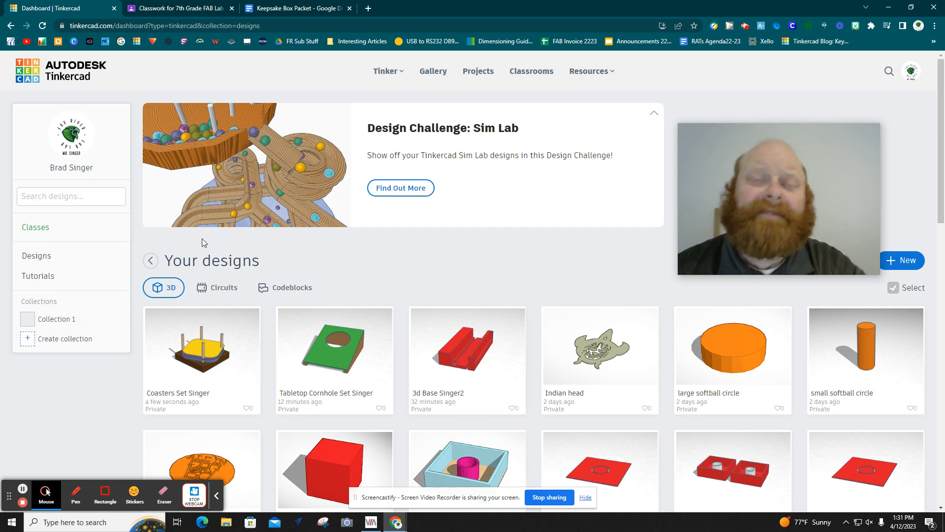
click(905, 262)
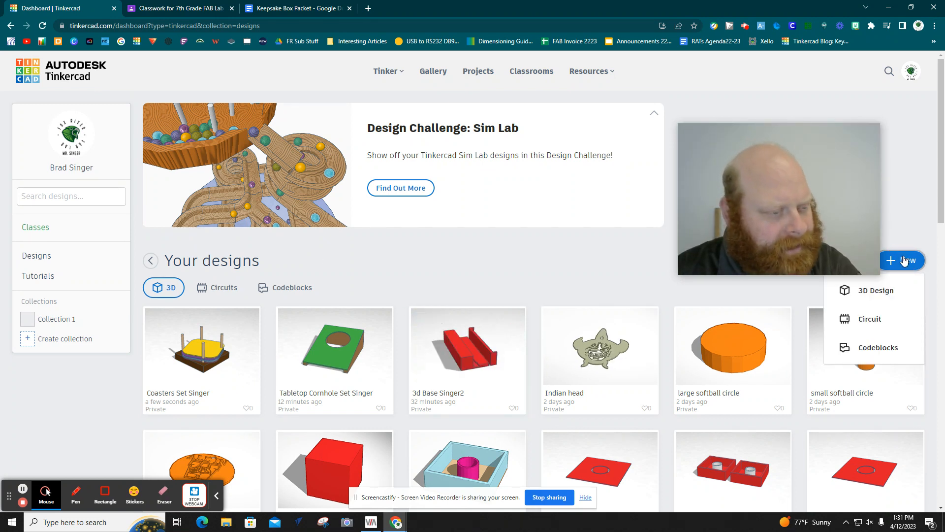
click(886, 291)
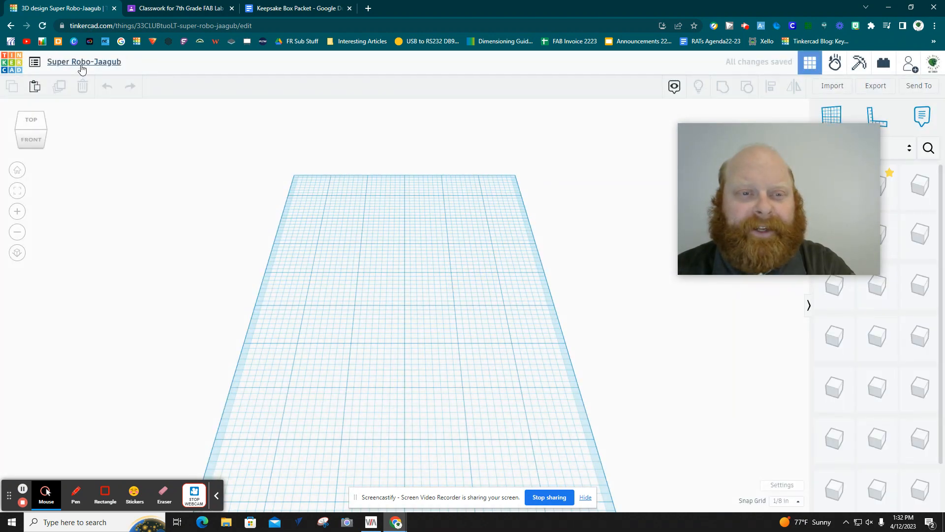
click(83, 62)
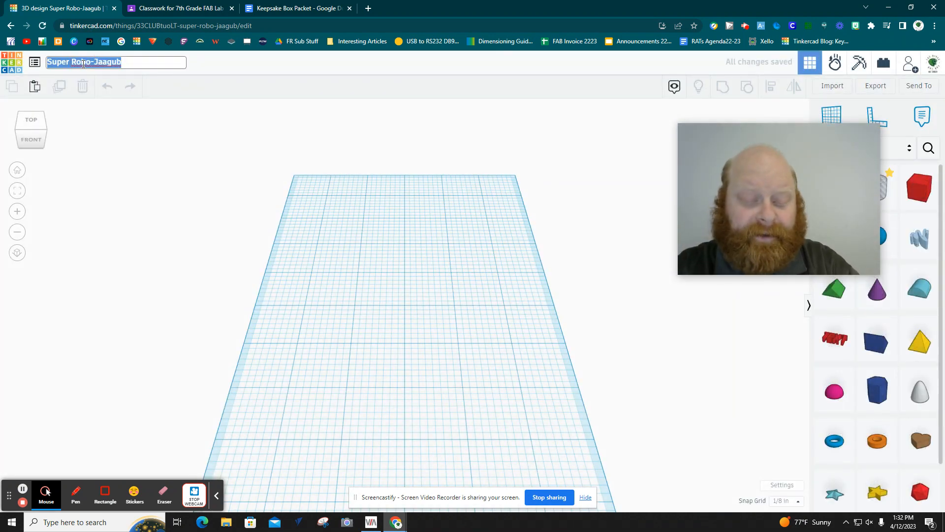
text(Keepsake Box Singer)
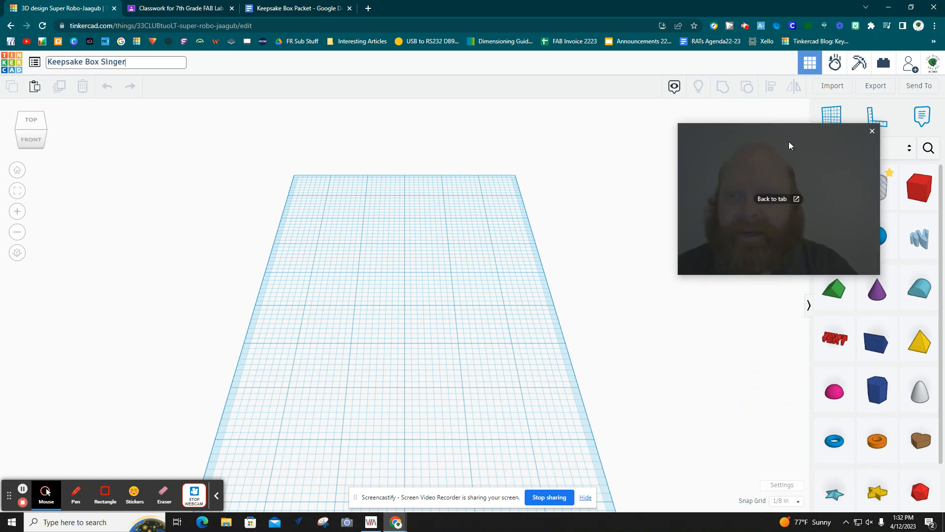
- Make inches and the Dremel 3D40/3D45 preset the default workspace settings
drag(789, 143, 159, 160)
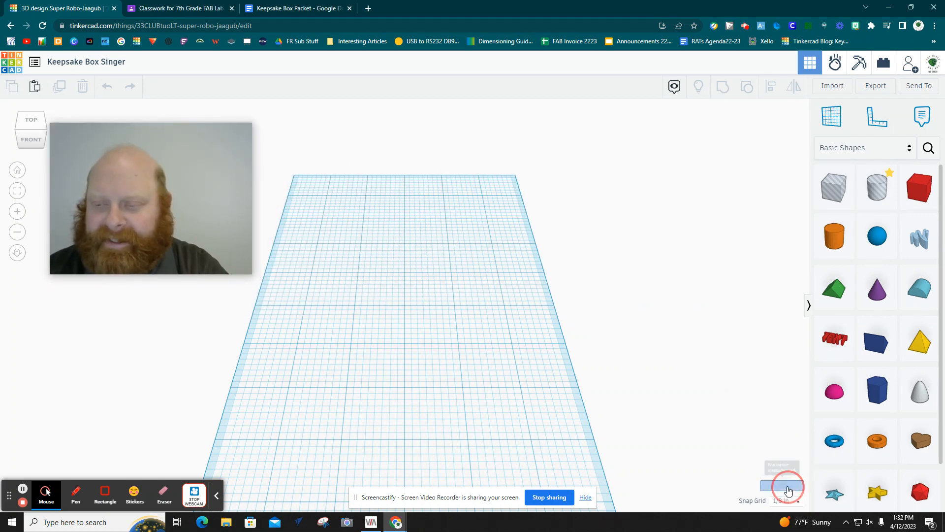
click(787, 486)
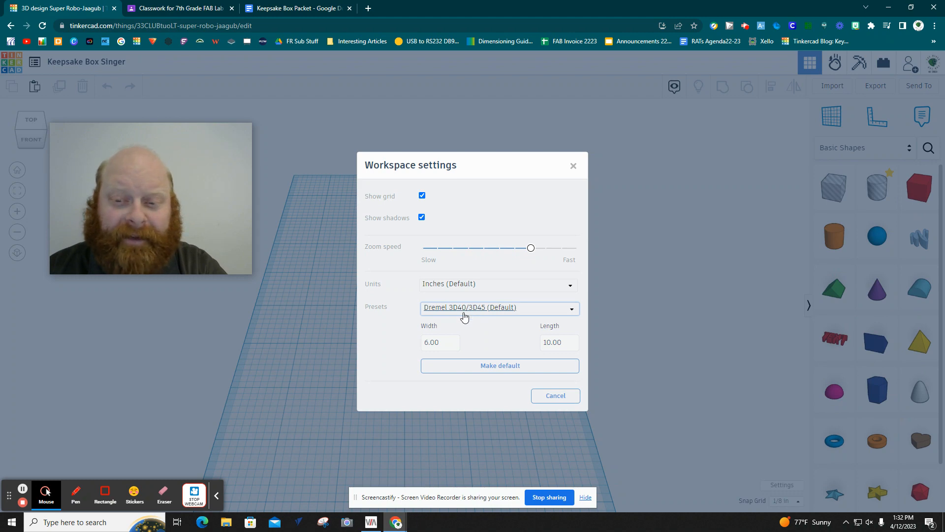
click(498, 366)
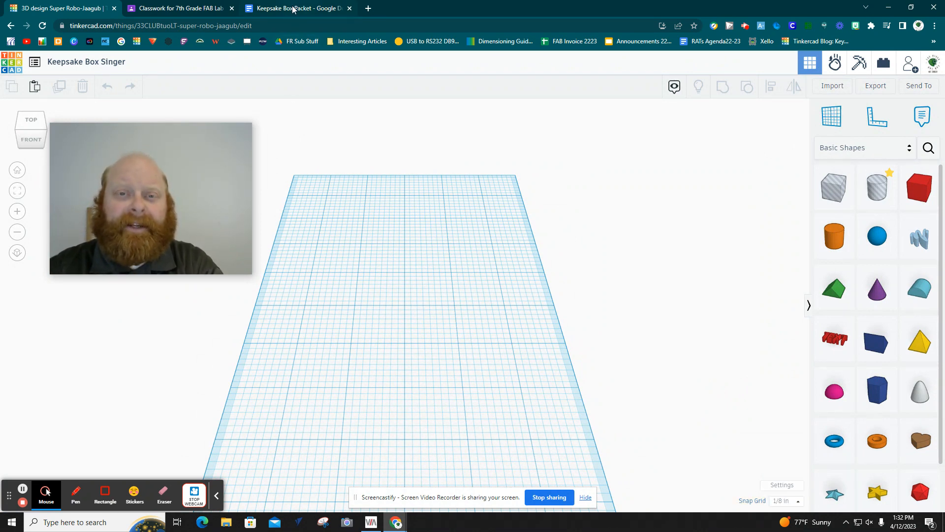
- Switch to the Keepsake Box Packet in Google Docs and review the piece sizes and the base and top drawings
mouse_move(292, 11)
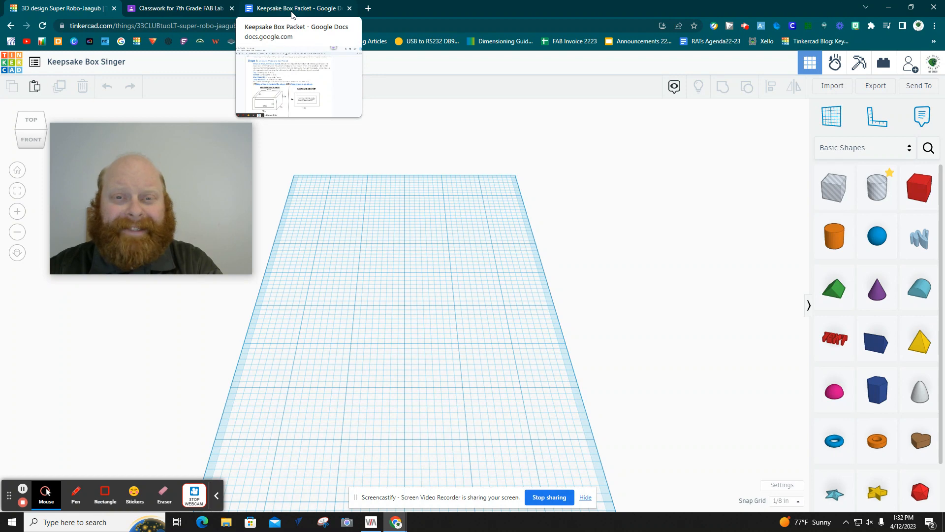
click(292, 12)
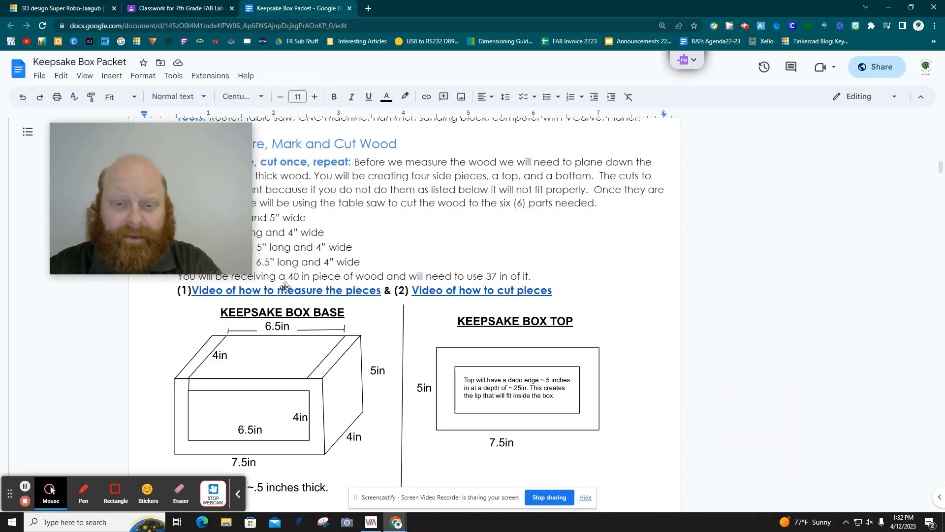
drag(186, 203, 149, 399)
scroll(348, 390, down, 3)
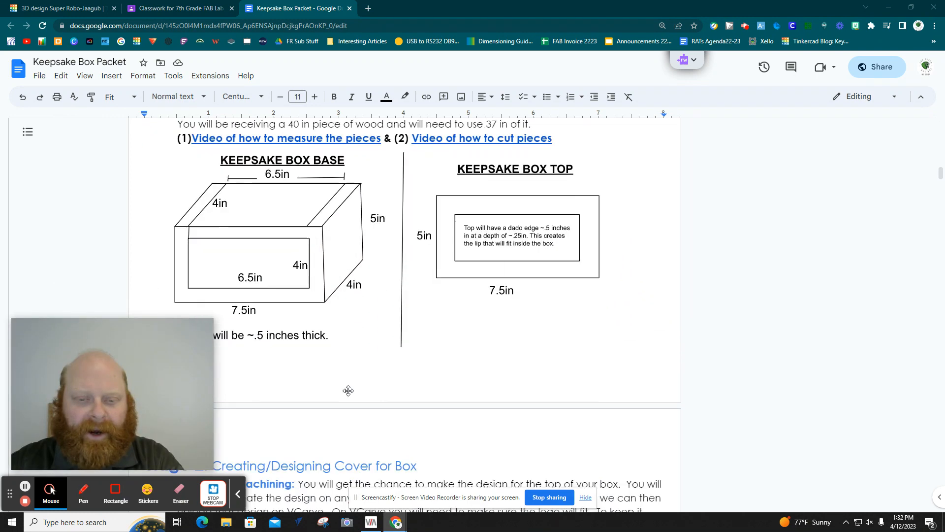
scroll(348, 390, down, 2)
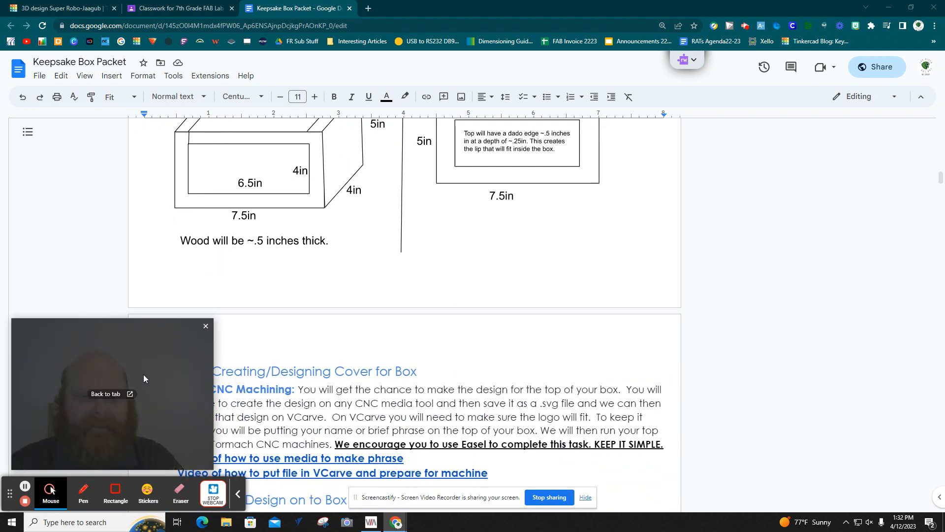
scroll(371, 314, up, 4)
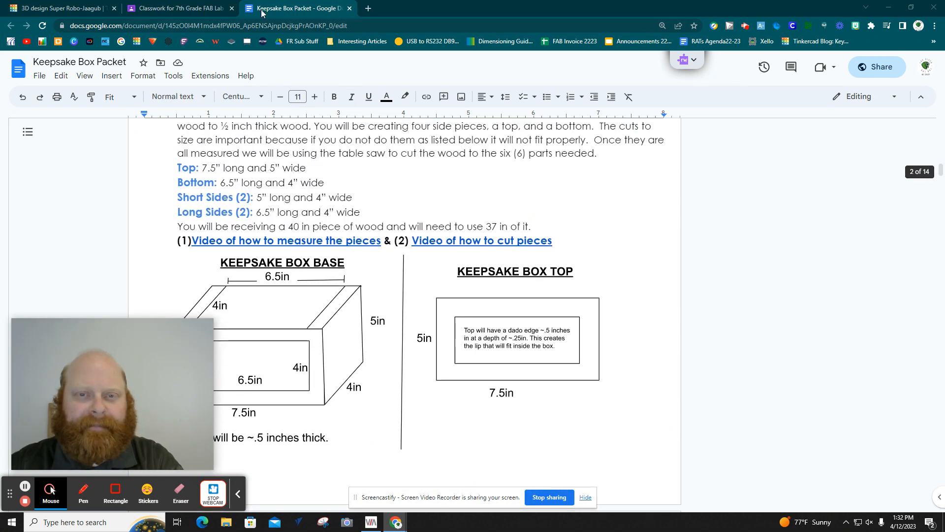
- Back in Tinkercad, place a red box for the keepsake box top and size it 5 in wide by 7.5 in long, following the packet
click(58, 8)
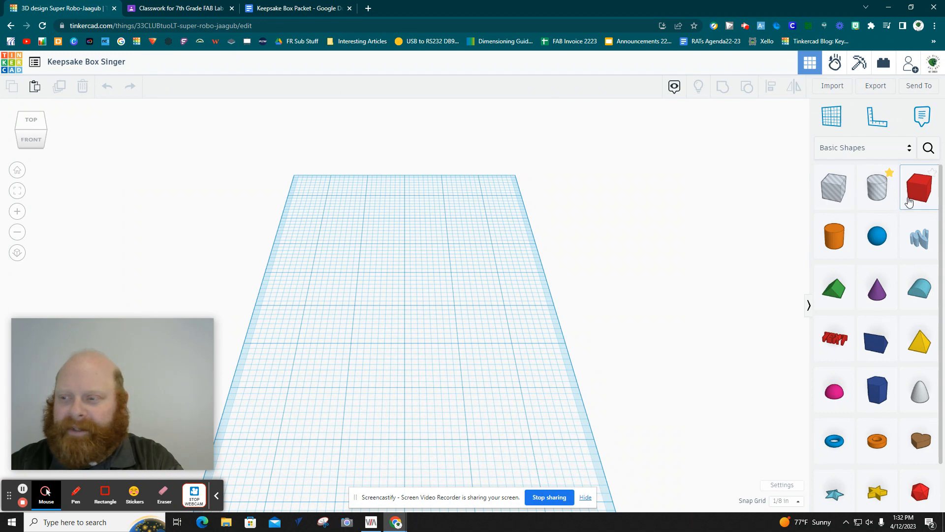
drag(909, 202, 350, 271)
click(291, 8)
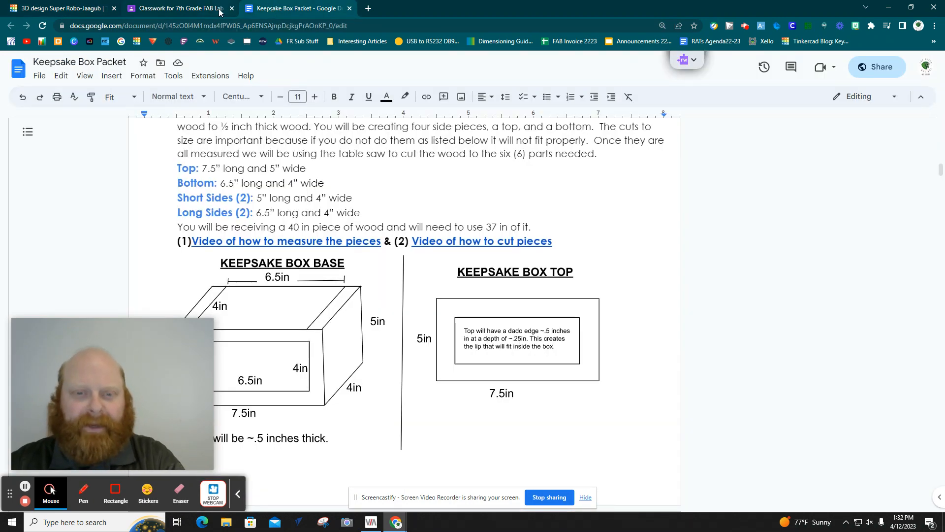
click(84, 4)
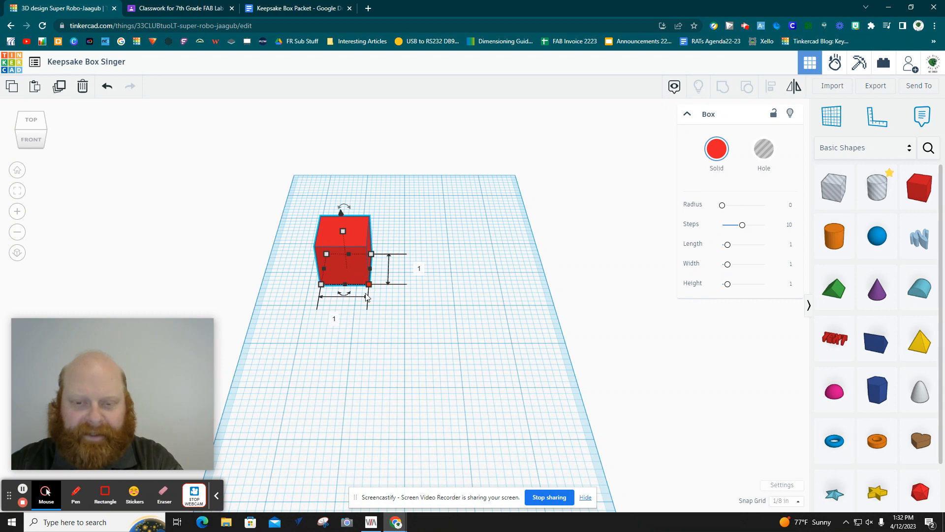
click(335, 318)
text(5)
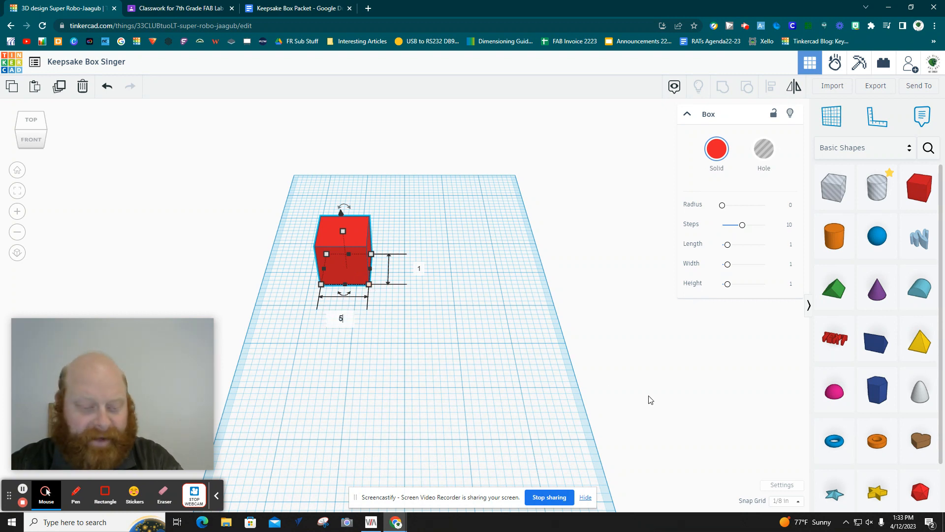
key(Tab)
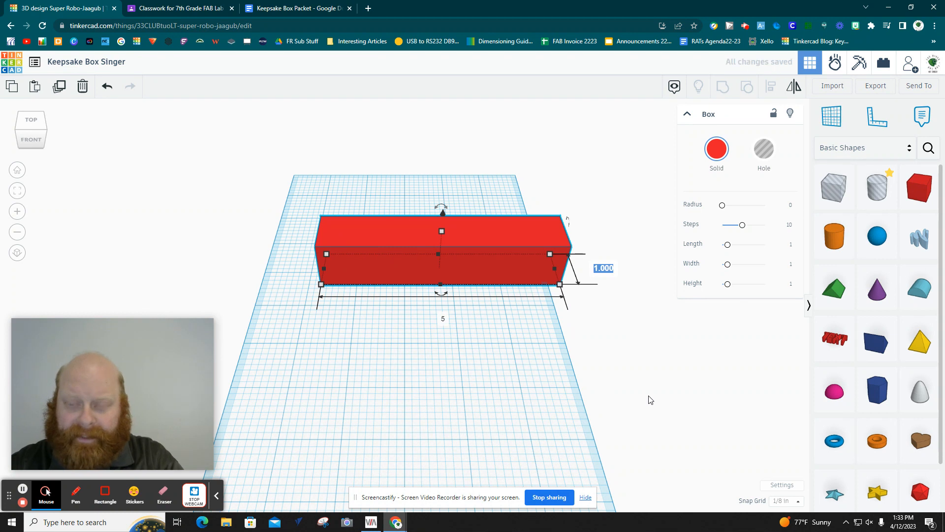
text(7.5)
key(Return)
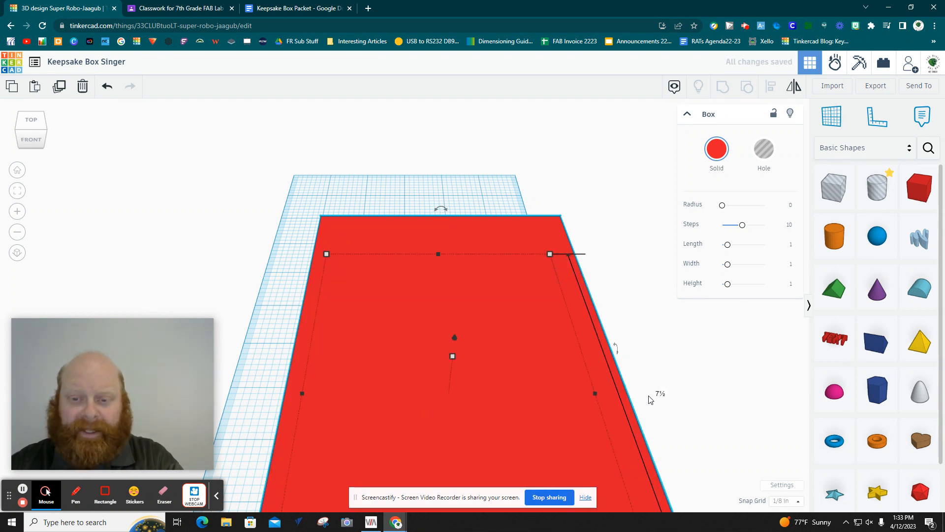
- Set the red top piece's height to 0.5 in and move it off the workplane, about 5¼ in sideways and 5¼ in back
mouse_move(452, 357)
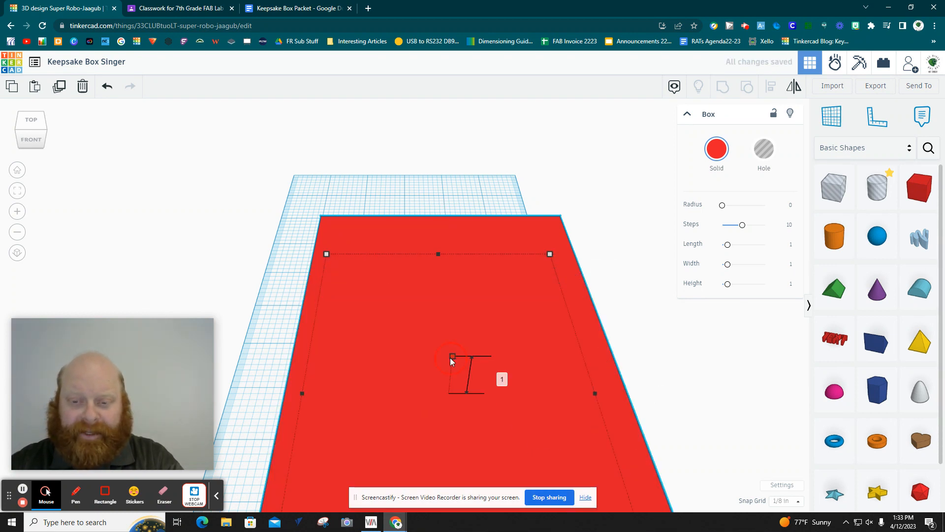
click(500, 377)
text(.5)
key(Return)
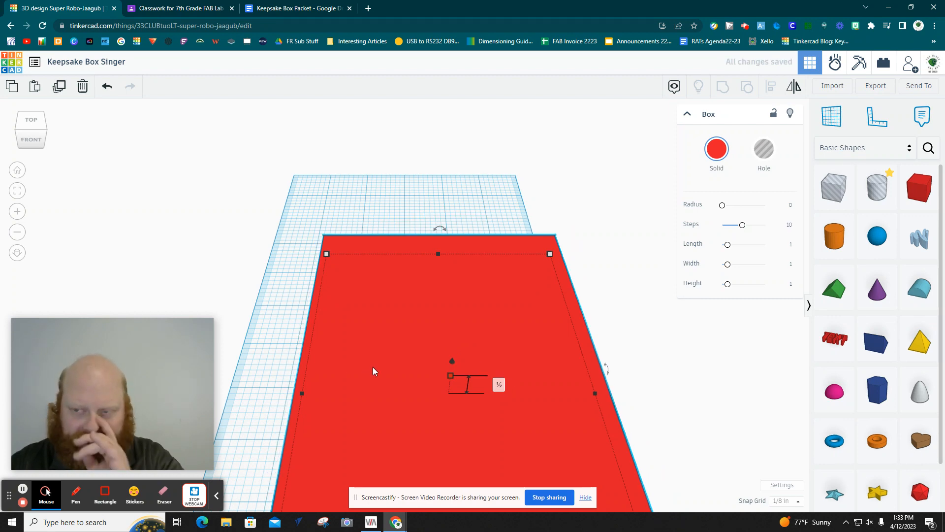
drag(378, 368, 605, 195)
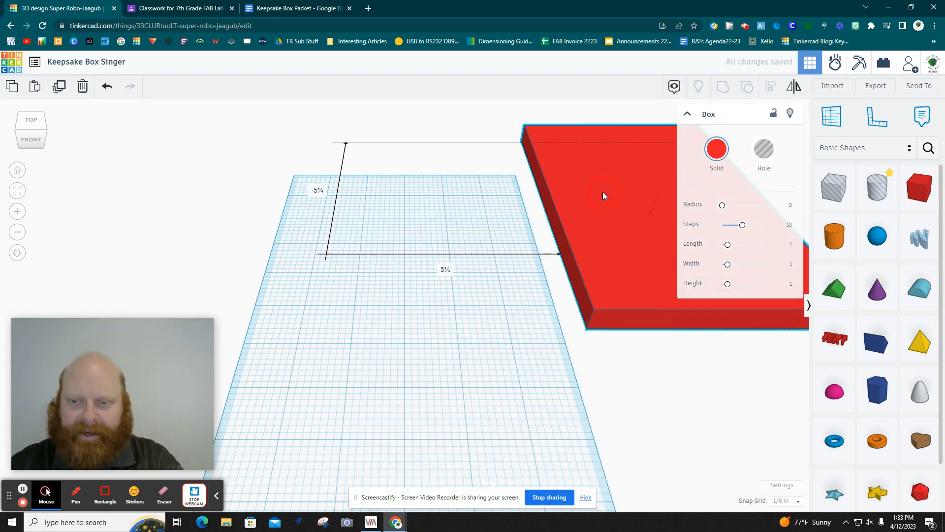
- Check the packet for the bottom piece, then place a second box on the workplane and color it light green
click(302, 10)
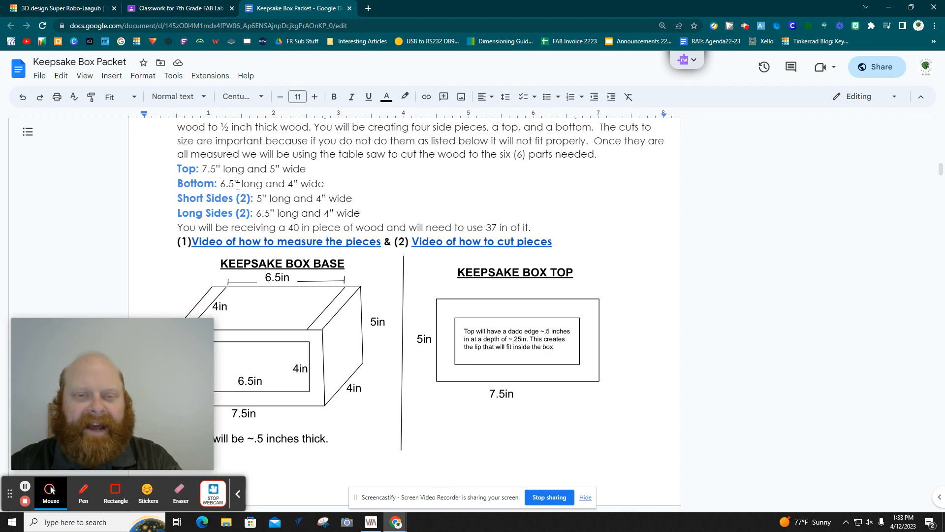
click(63, 11)
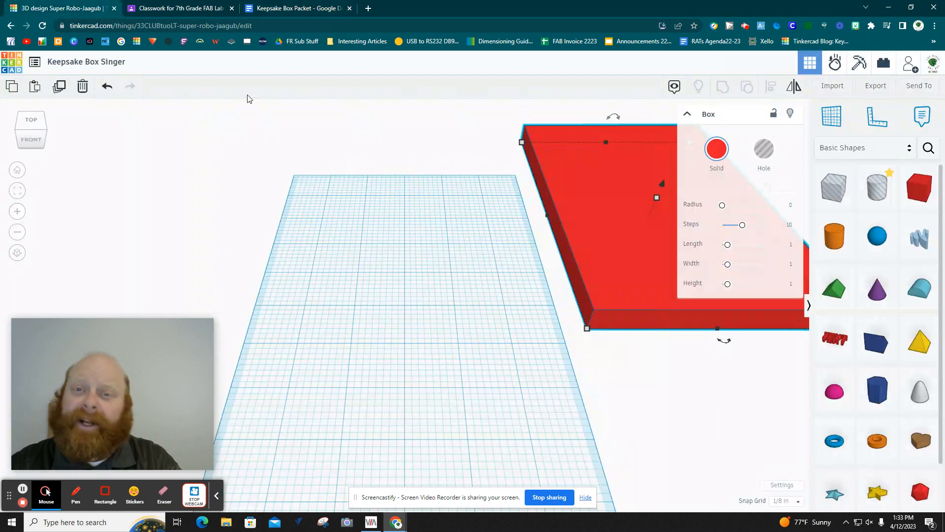
drag(908, 195, 359, 244)
click(718, 151)
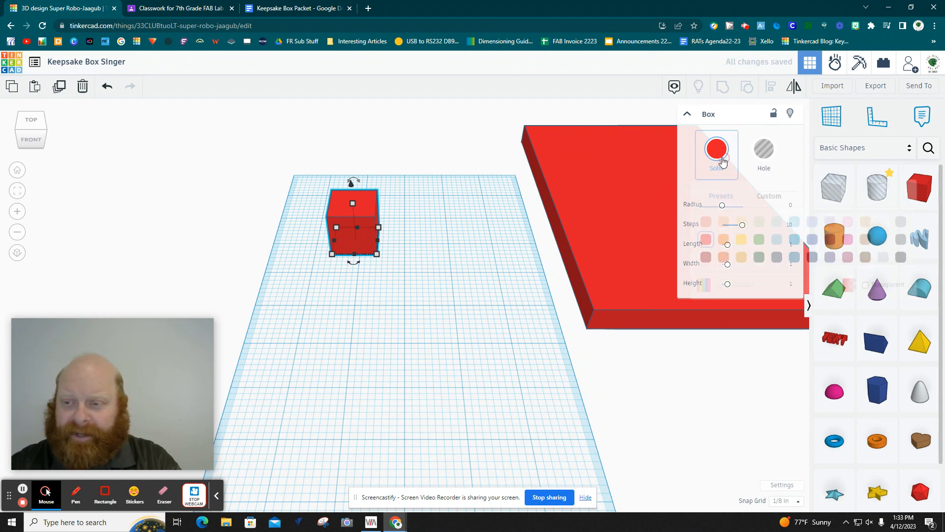
click(759, 221)
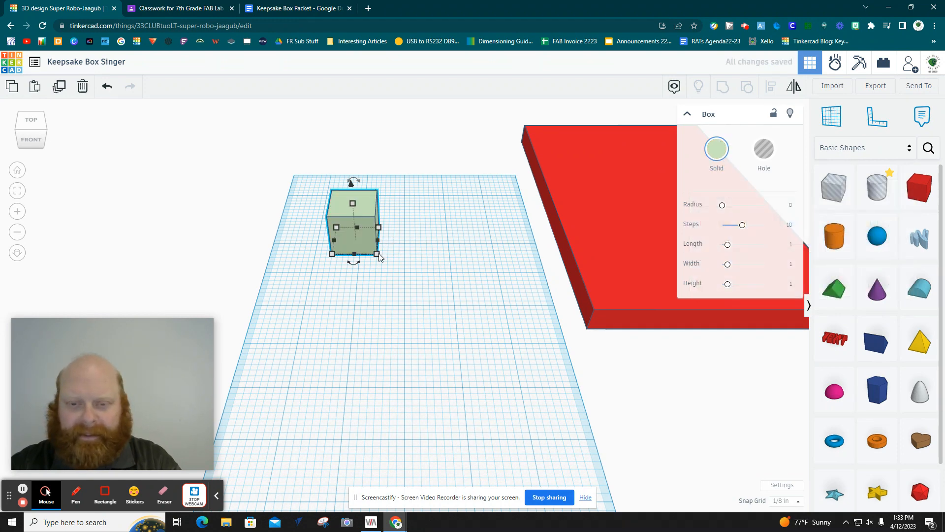
- Size the light green bottom piece 4 in wide by 6.5 in long, following the packet
click(270, 10)
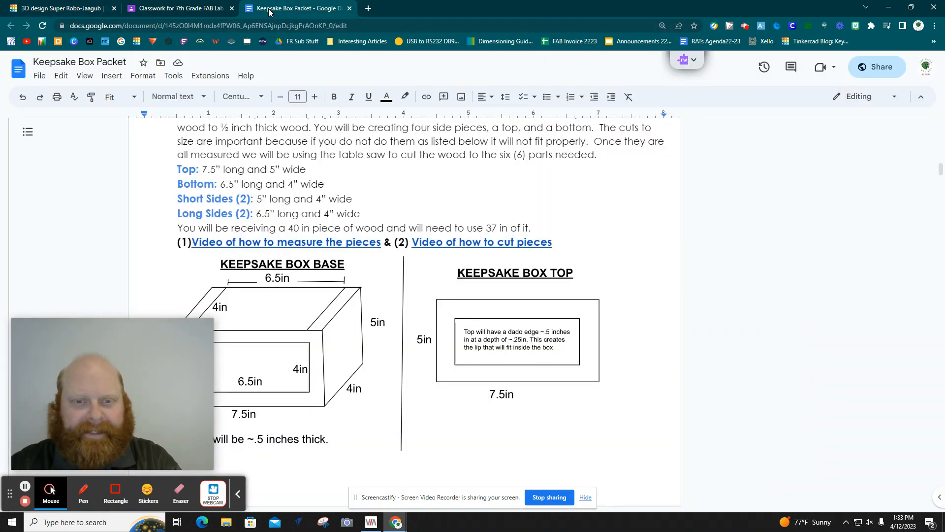
click(81, 6)
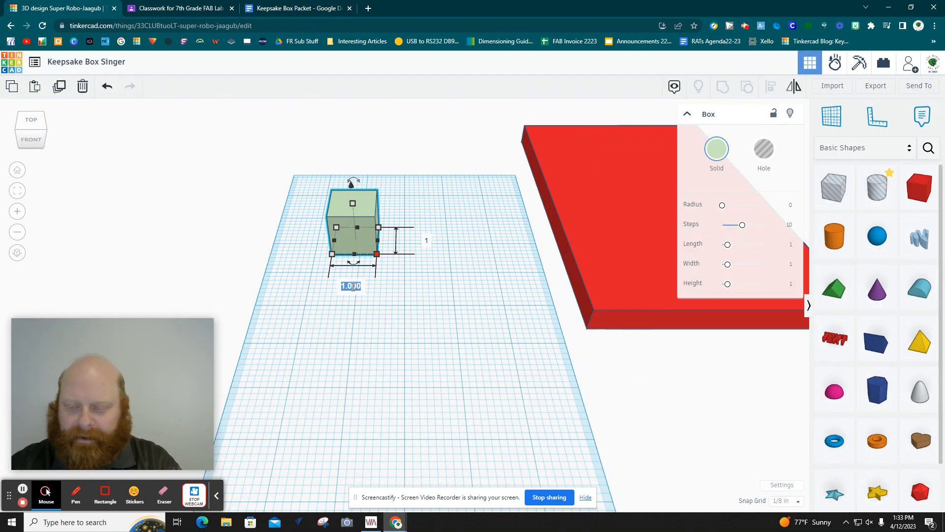
text(4)
key(Tab)
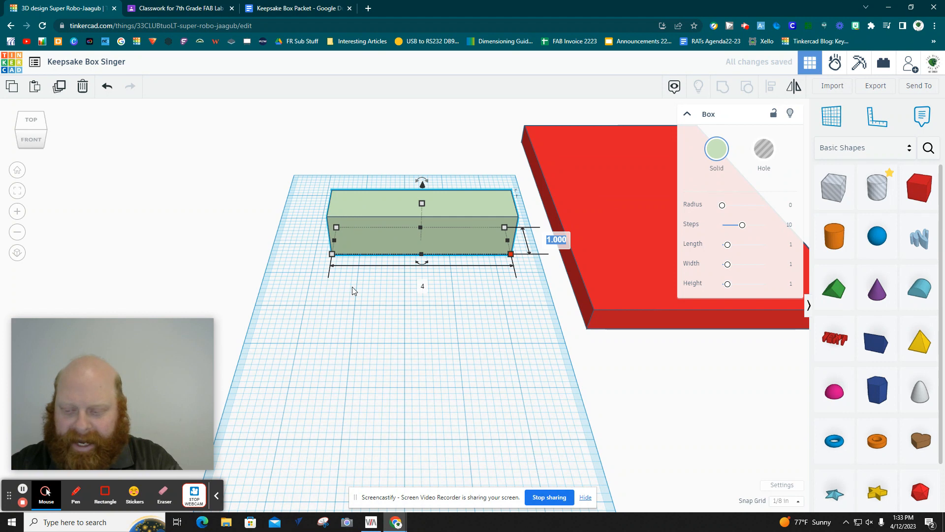
text(6.5)
key(Return)
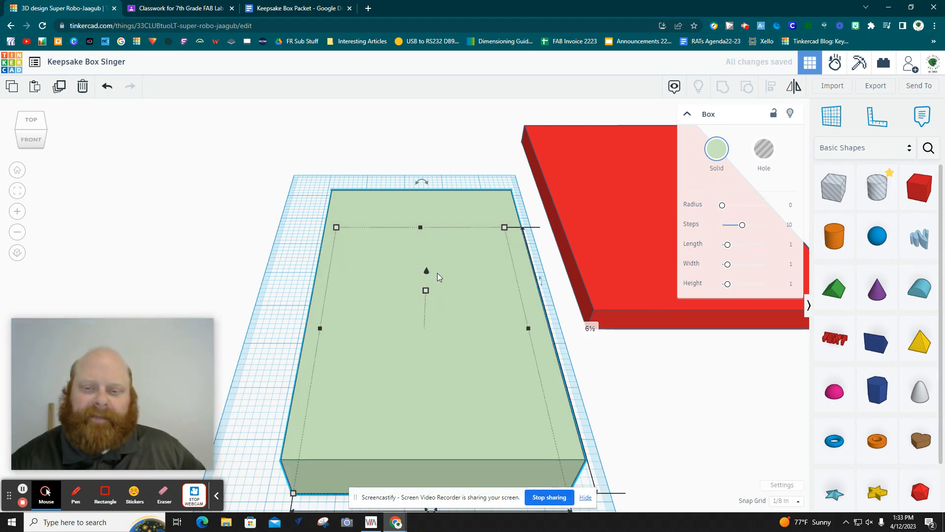
- Set the light green bottom piece's height to 0.5 in and move it about 7¼ in back, past the workplane's rear edge
click(425, 291)
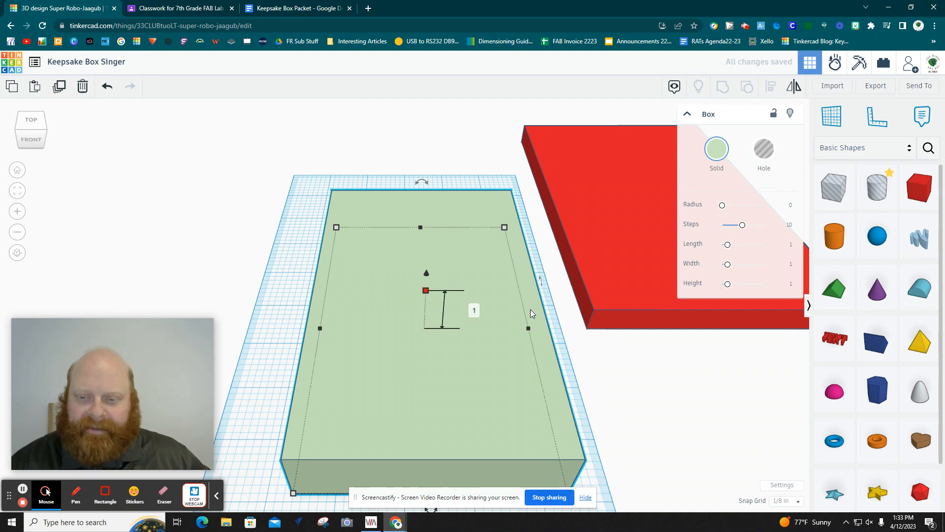
click(475, 311)
text(.5)
key(Return)
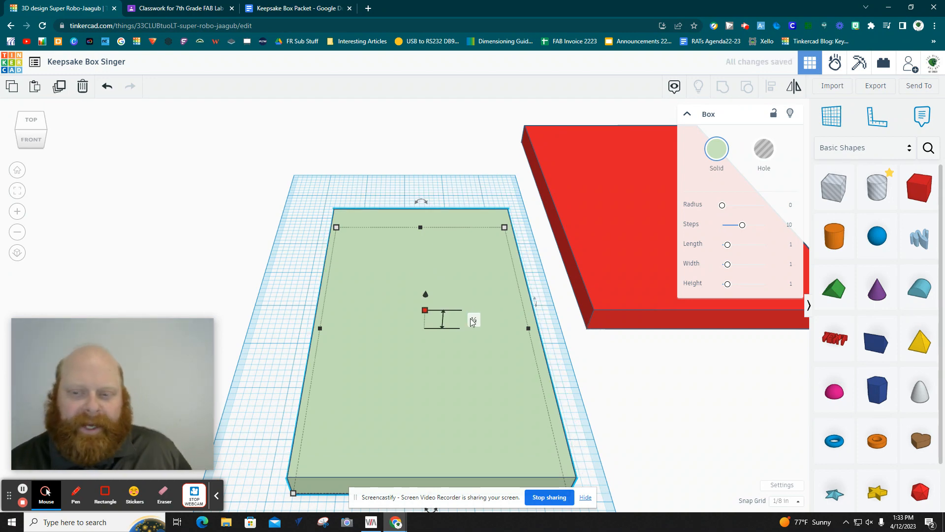
drag(456, 336, 432, 142)
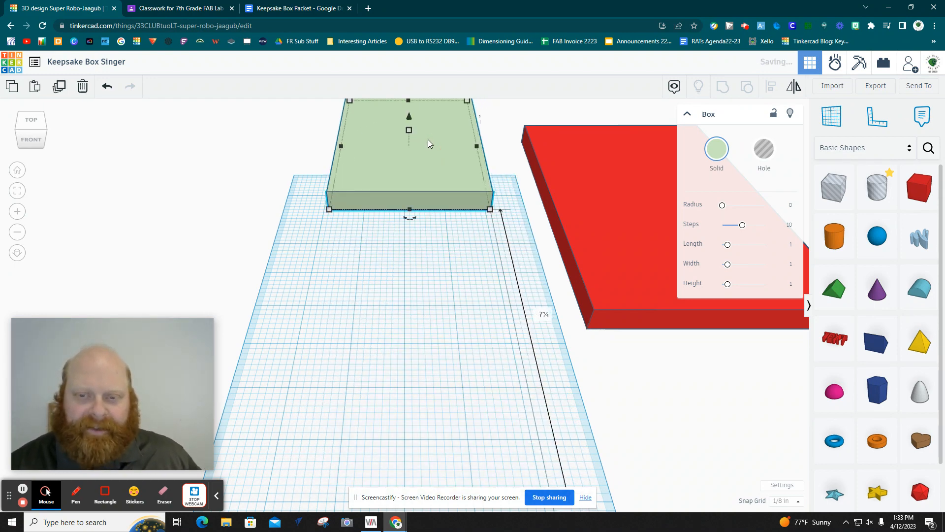
scroll(451, 207, down, 2)
scroll(451, 208, down, 2)
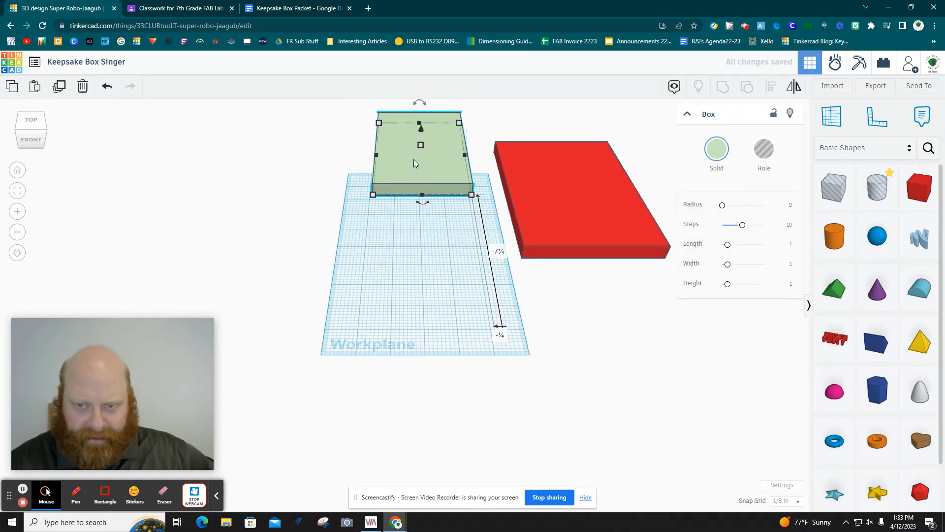
- Check the packet for the short sides, then place a third box on the workplane and color it orange
click(338, 14)
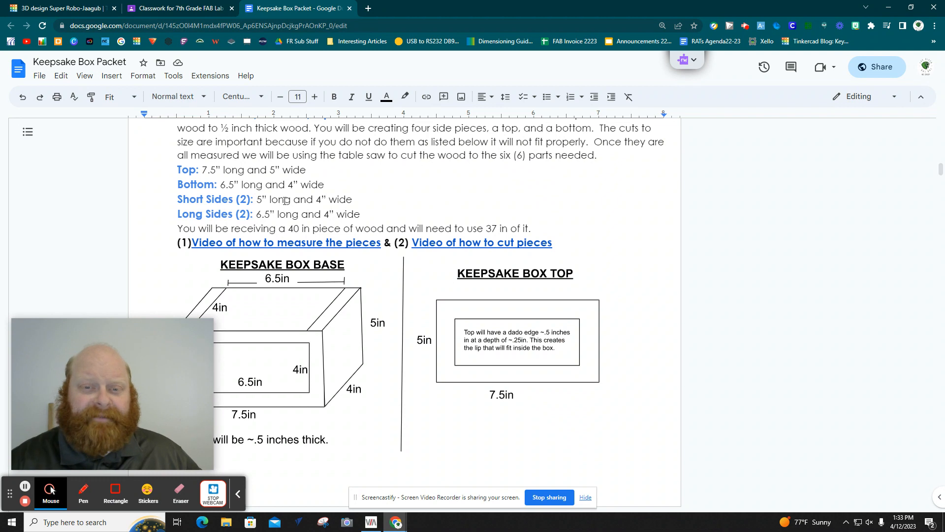
click(97, 14)
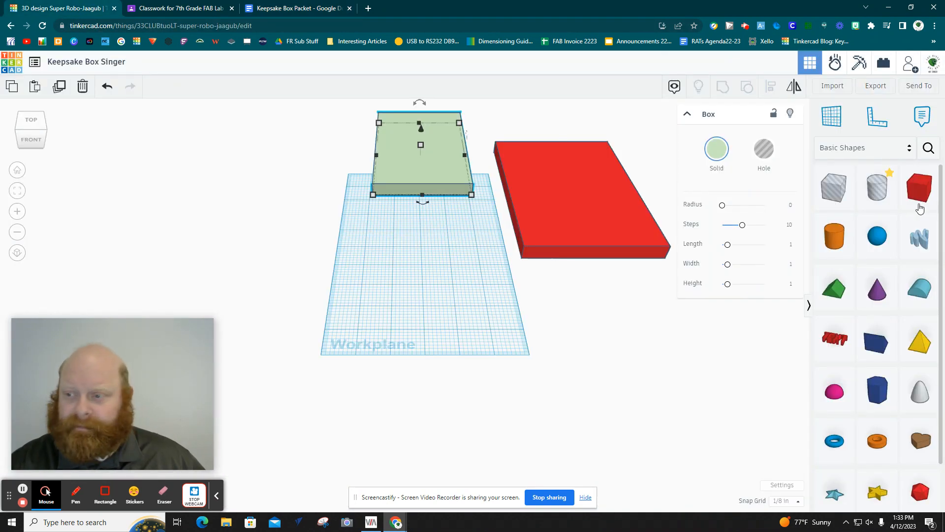
click(920, 209)
click(372, 291)
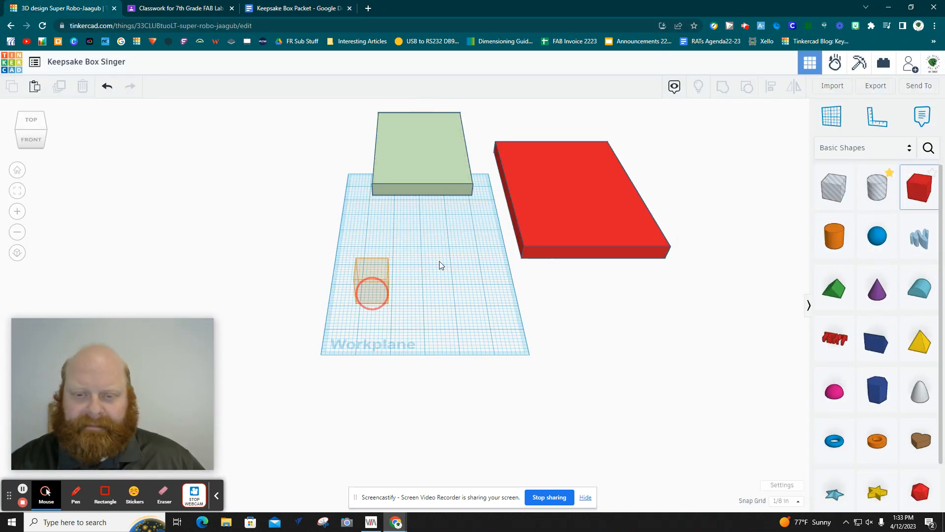
click(716, 149)
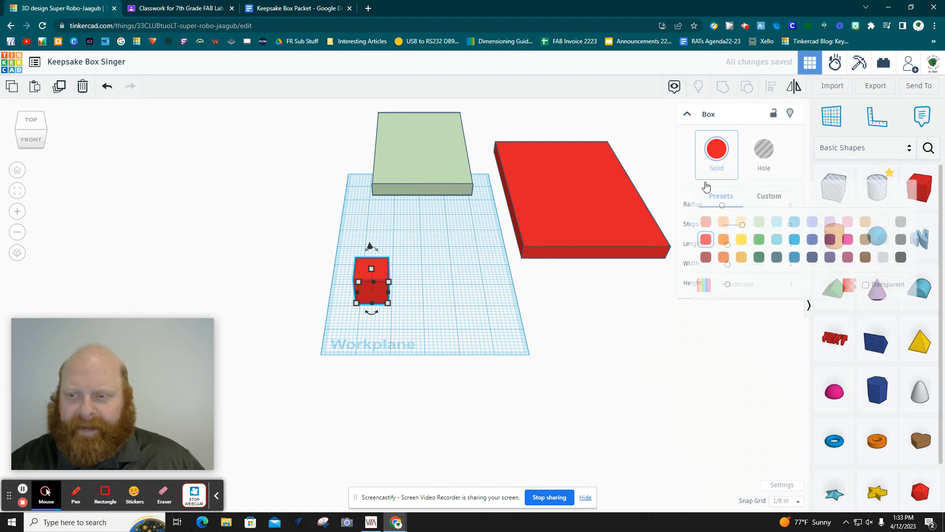
click(723, 240)
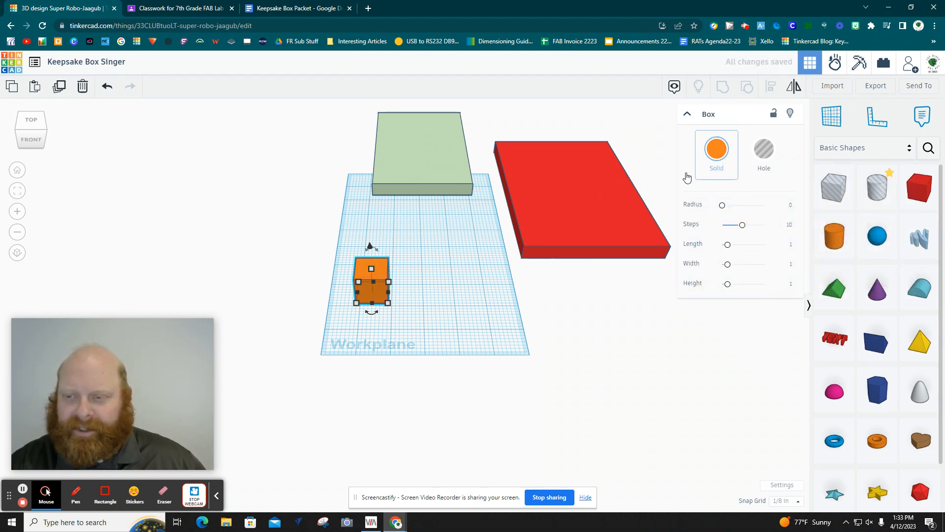
- Size the orange short side 4 in wide by 5 in long, following the packet
mouse_move(389, 304)
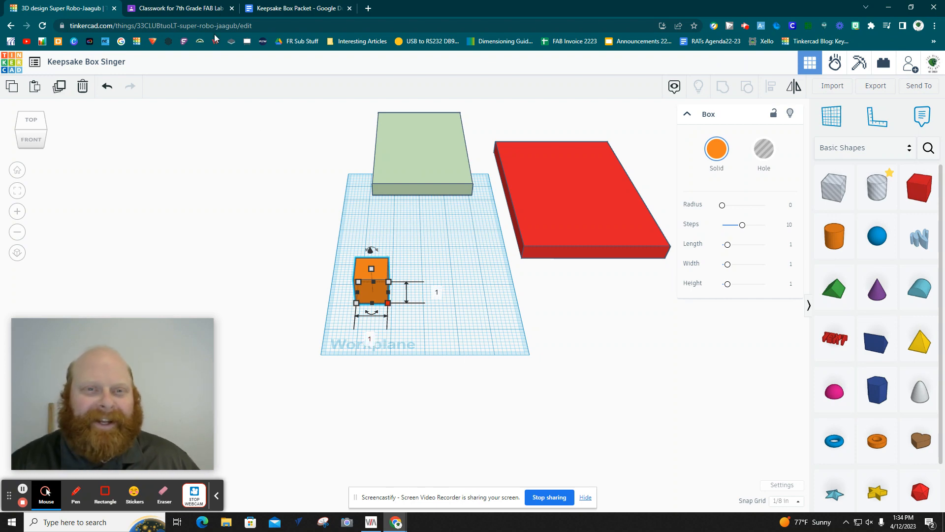
click(258, 11)
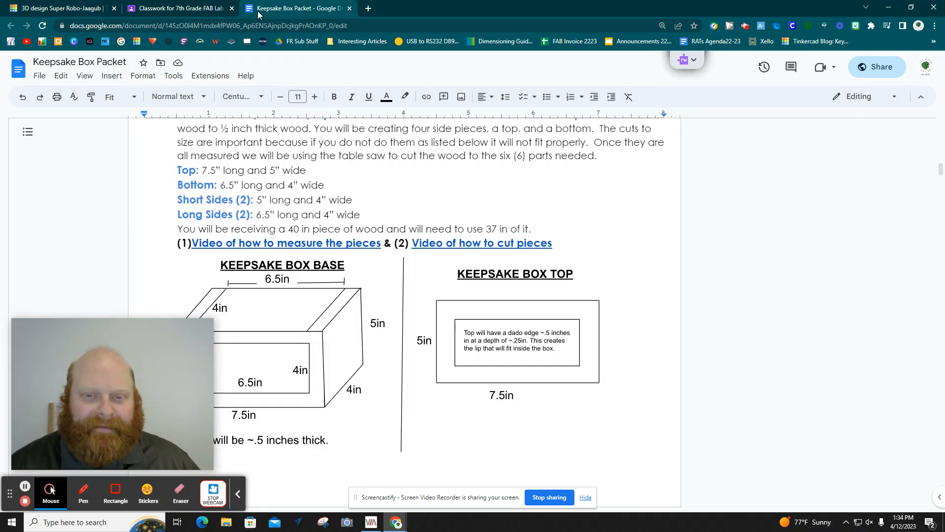
click(86, 11)
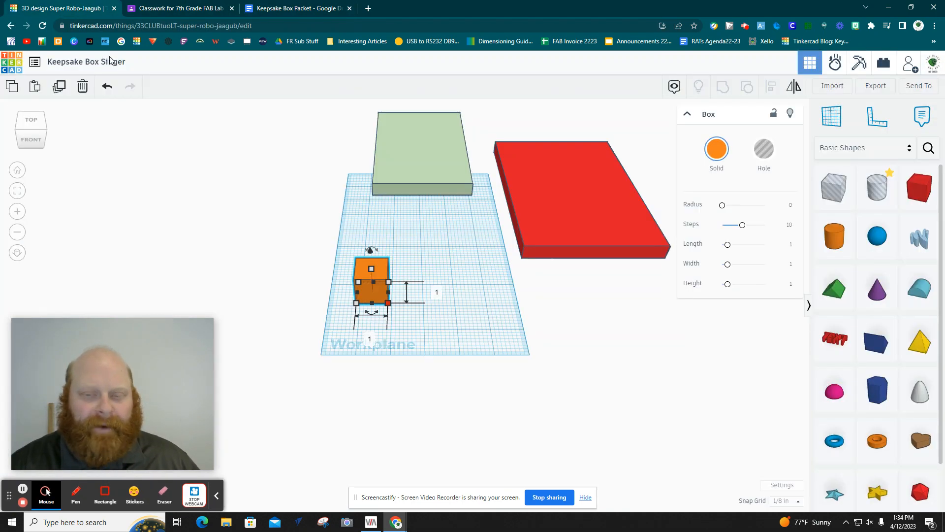
click(375, 338)
click(387, 302)
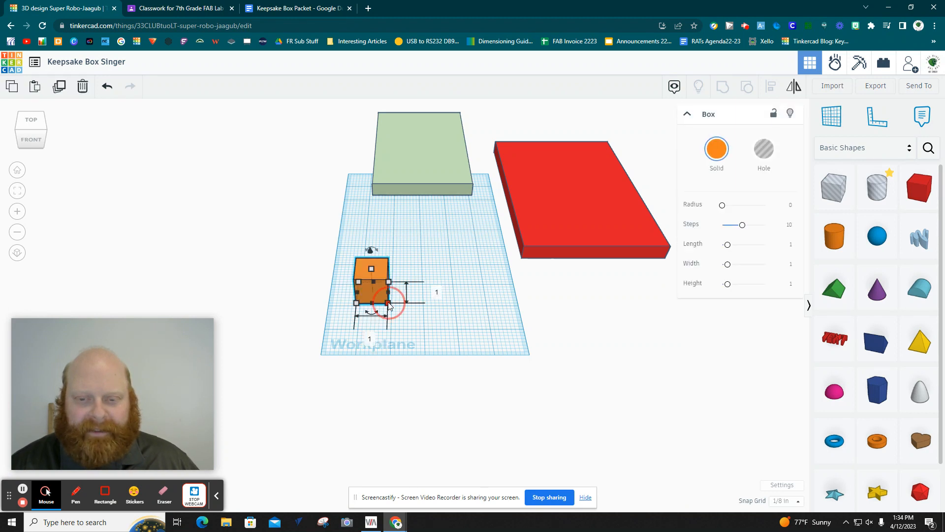
click(371, 339)
text(4)
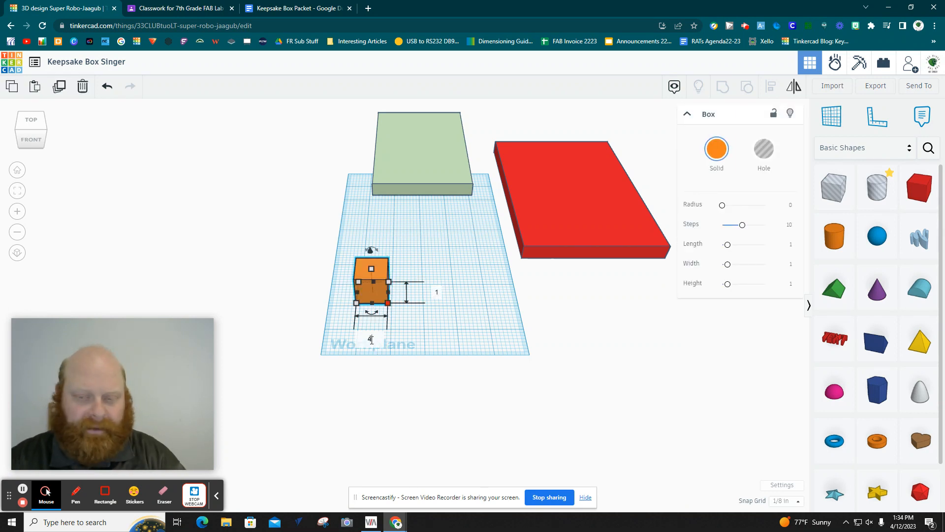
key(Tab)
text(5)
key(Return)
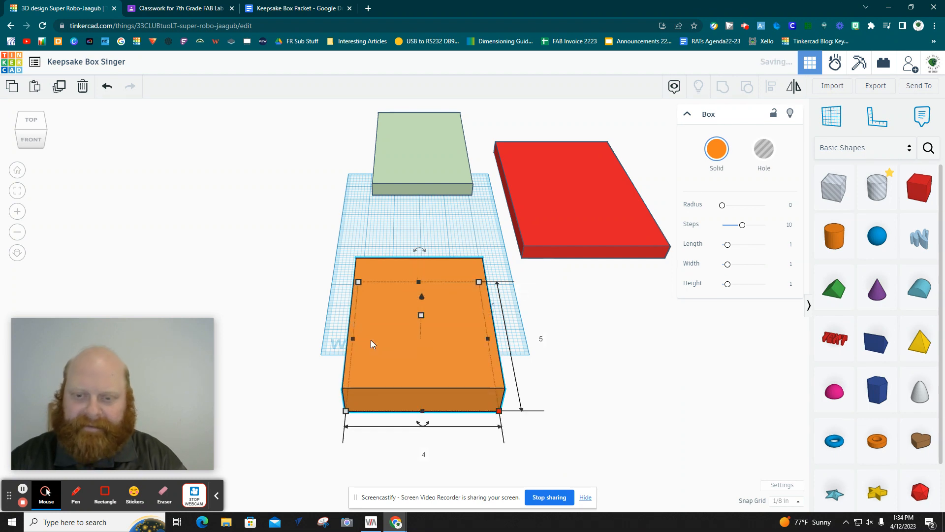
- Set the orange short side's height to 0.5 in
click(421, 315)
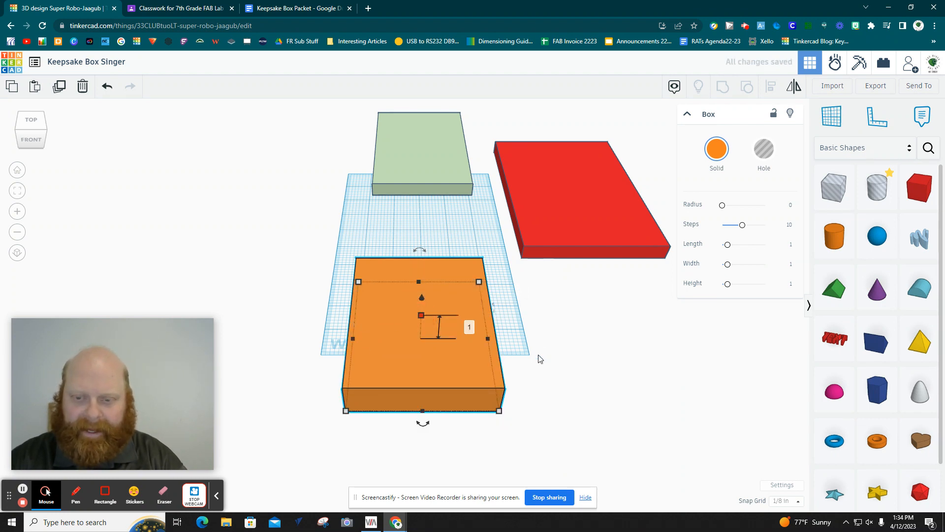
click(469, 327)
text(.5)
key(Return)
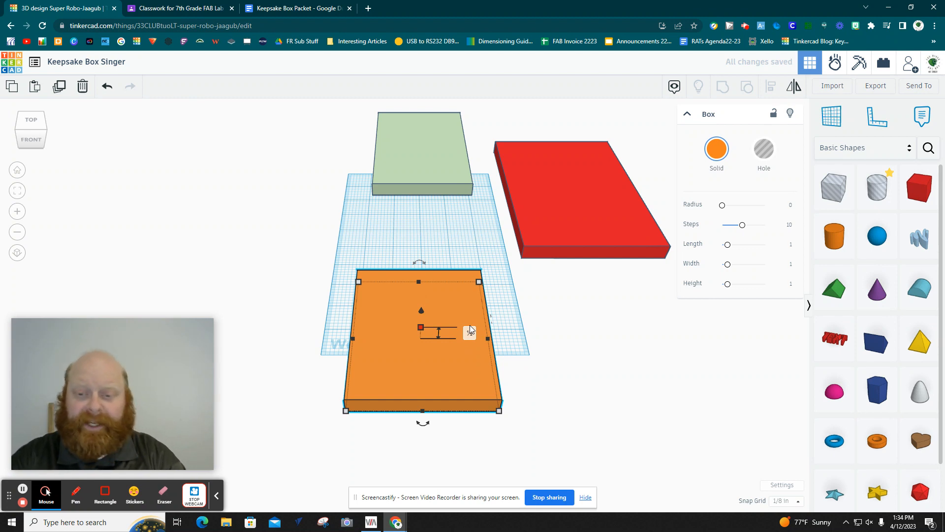
- Duplicate the orange short side and move both pieces off the workplane's left side, one behind the other
key(ctrl+v)
drag(382, 366, 207, 179)
drag(507, 378, 192, 289)
- Check the packet for the long sides, then copy the light green bottom piece onto the workplane and color the copy light blue
click(316, 9)
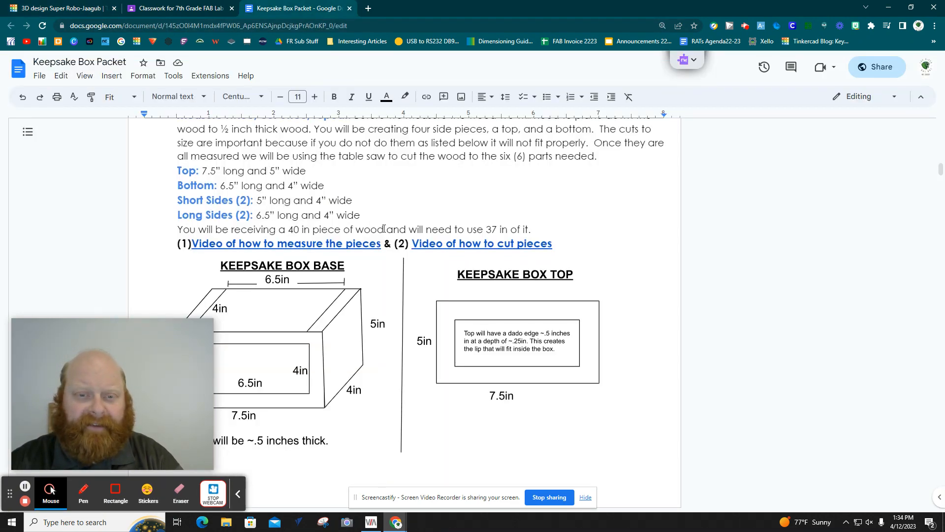
click(26, 7)
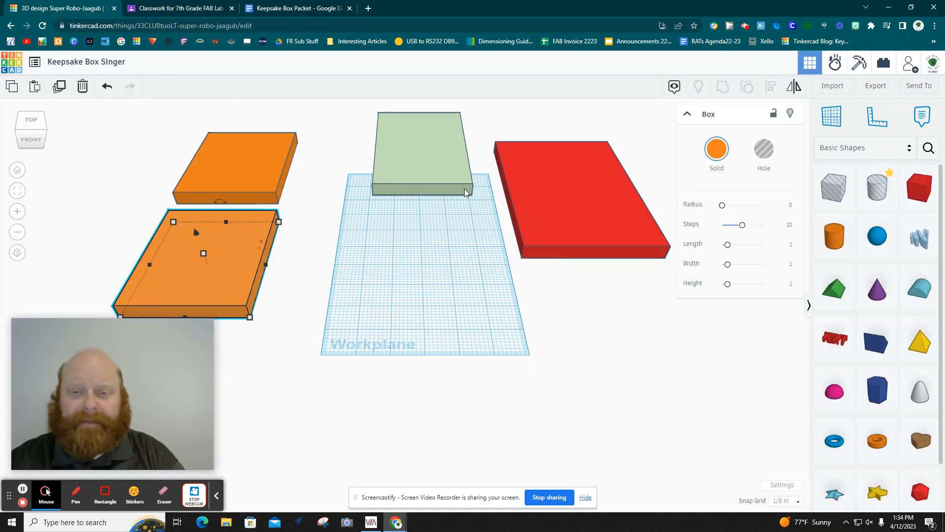
click(421, 159)
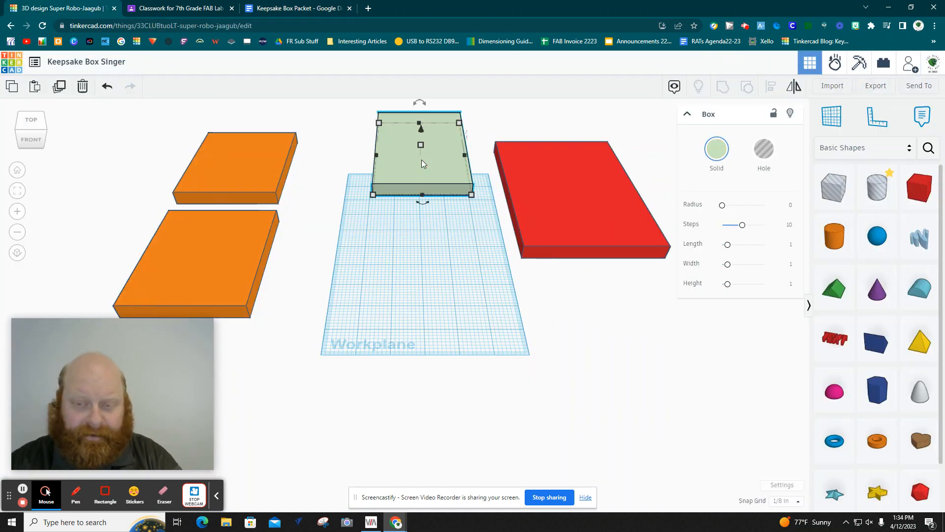
drag(421, 160, 448, 331)
click(716, 149)
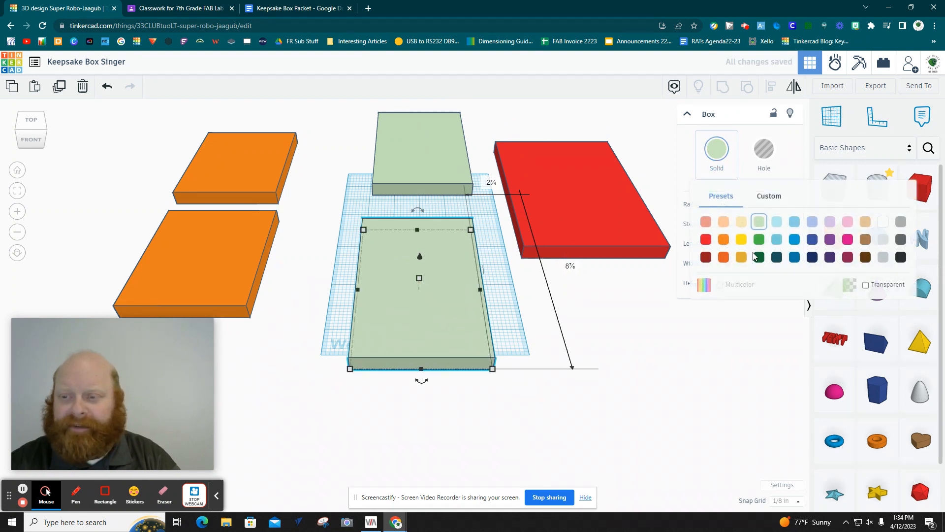
click(777, 239)
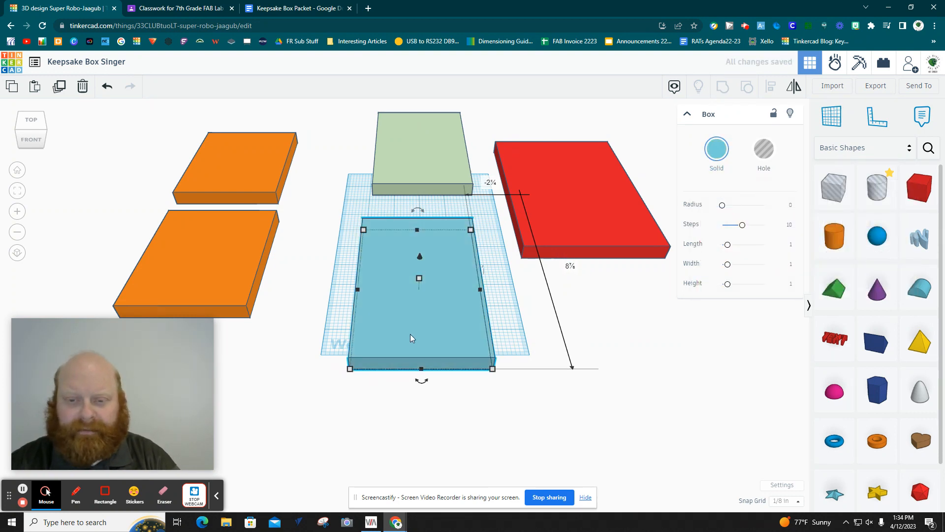
- Duplicate the light blue long side and set both pieces side by side off the workplane's right side
click(410, 335)
alt+drag(412, 338, 586, 451)
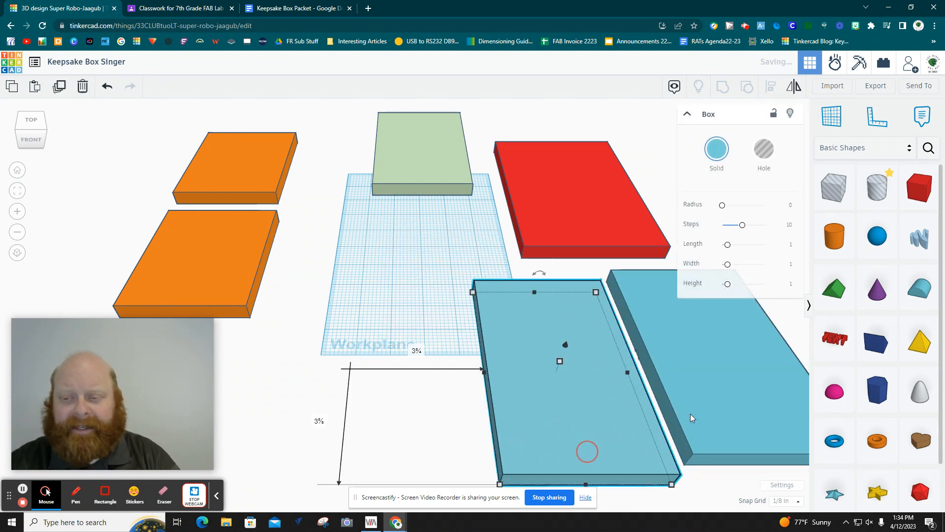
drag(728, 396, 770, 376)
drag(573, 366, 625, 361)
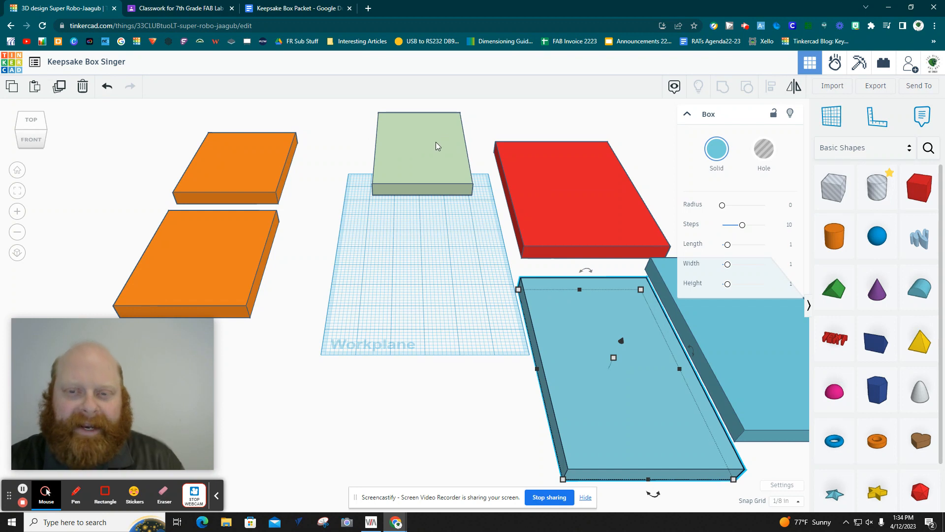
- Move the light green bottom piece onto the middle of the workplane and the red top piece farther away to the right
drag(426, 149, 432, 258)
drag(549, 200, 689, 123)
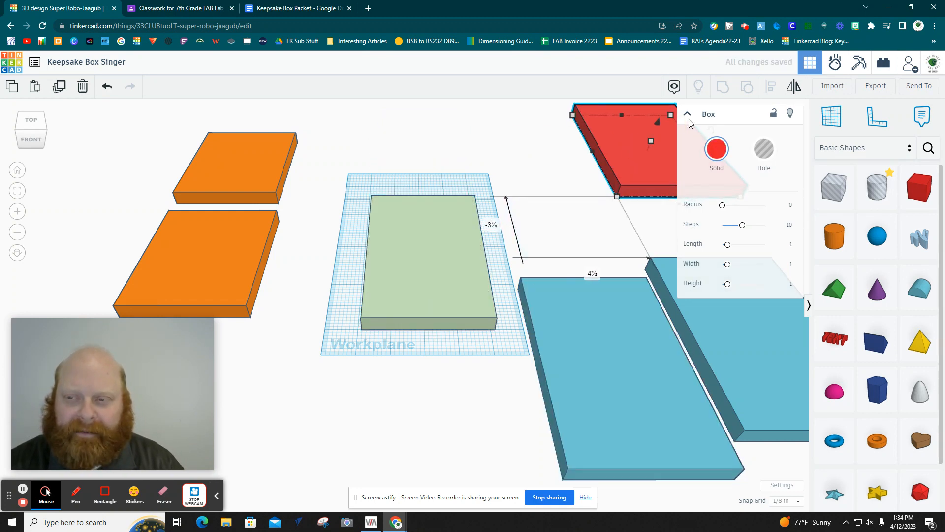
click(687, 115)
drag(642, 141, 732, 162)
- Set one blue long side against the light green bottom piece, then align the two pieces by their left edges
drag(595, 353, 531, 249)
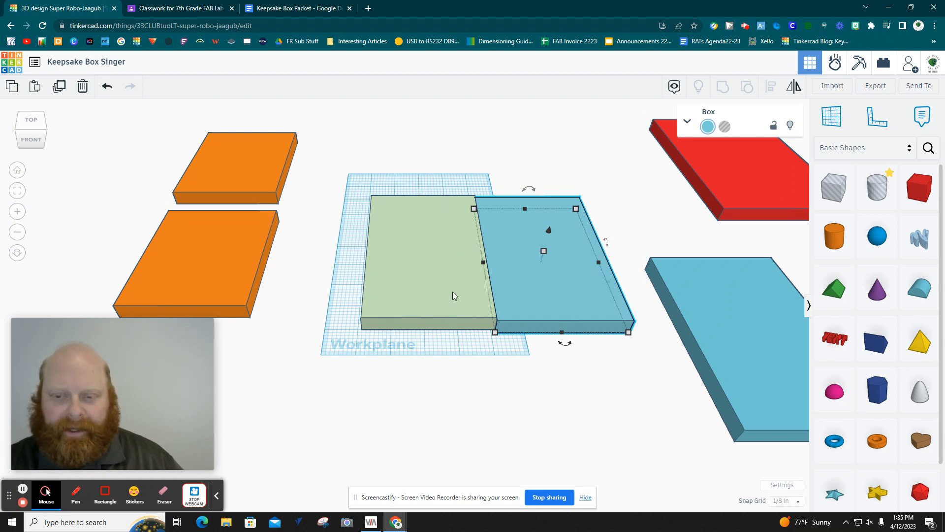
click(563, 372)
drag(563, 372, 460, 272)
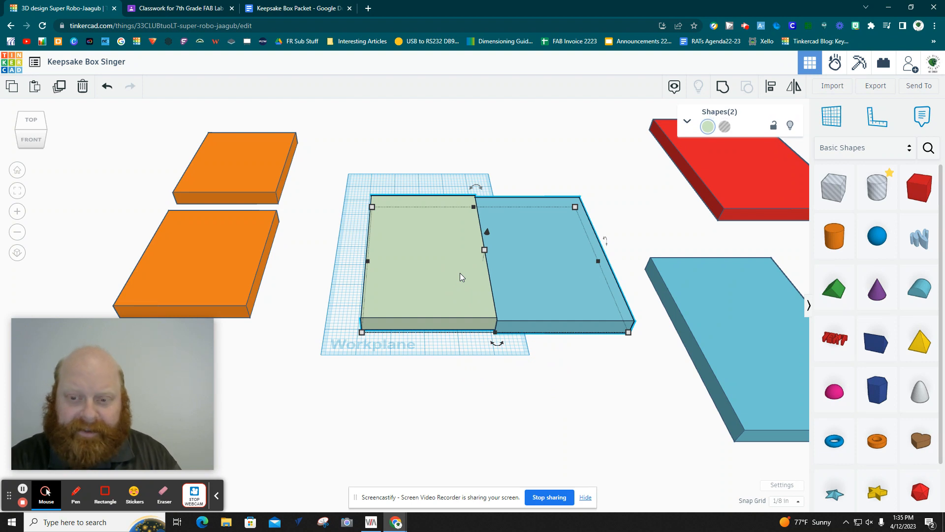
key(l)
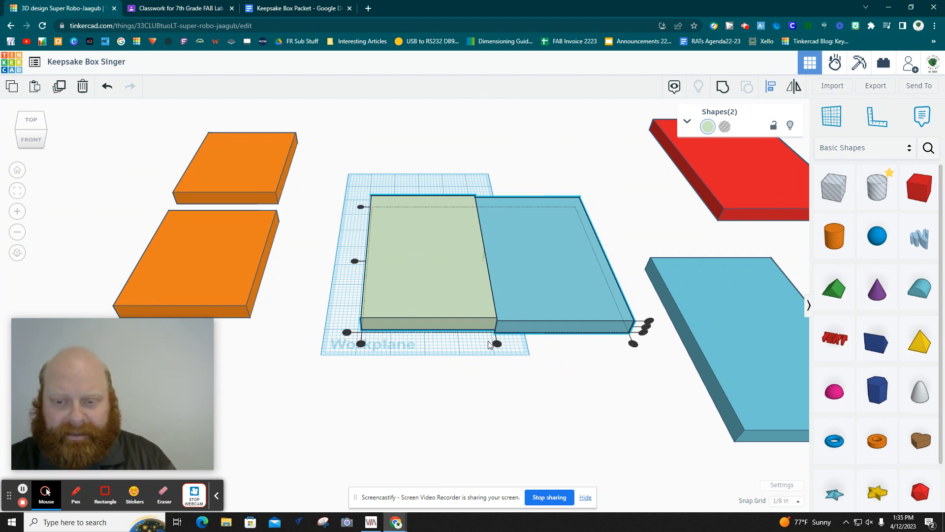
click(361, 344)
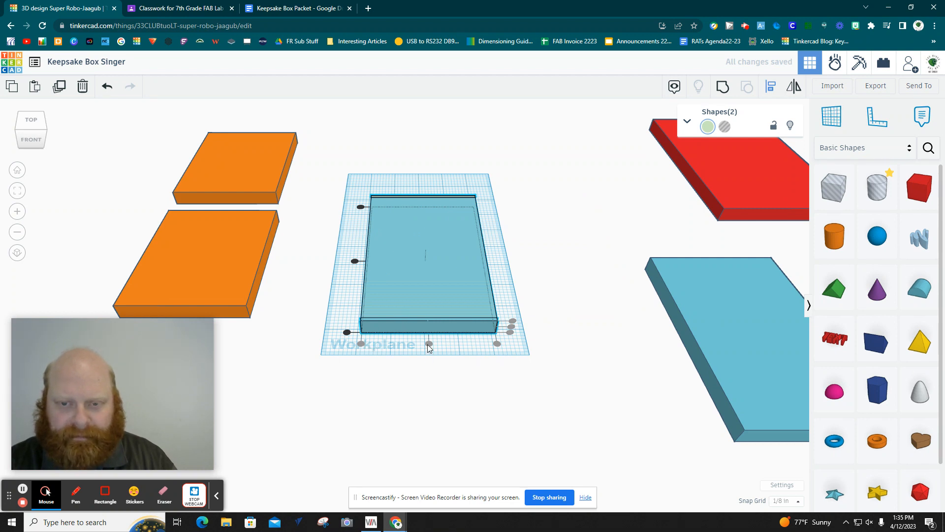
click(430, 263)
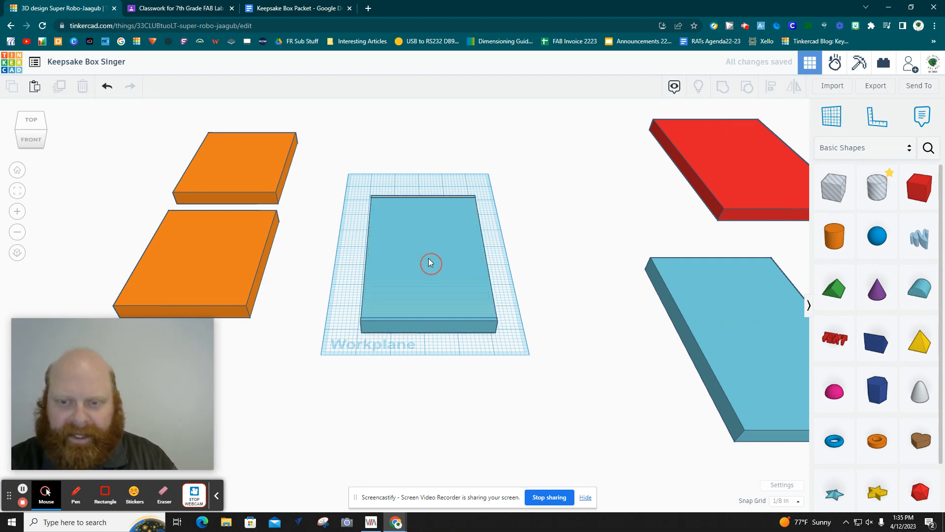
- Nudge the light green bottom piece rightward out of the blue one and forward until their edges line up
click(442, 197)
key(Right)
key(Right)
key(Right)
key(Right)
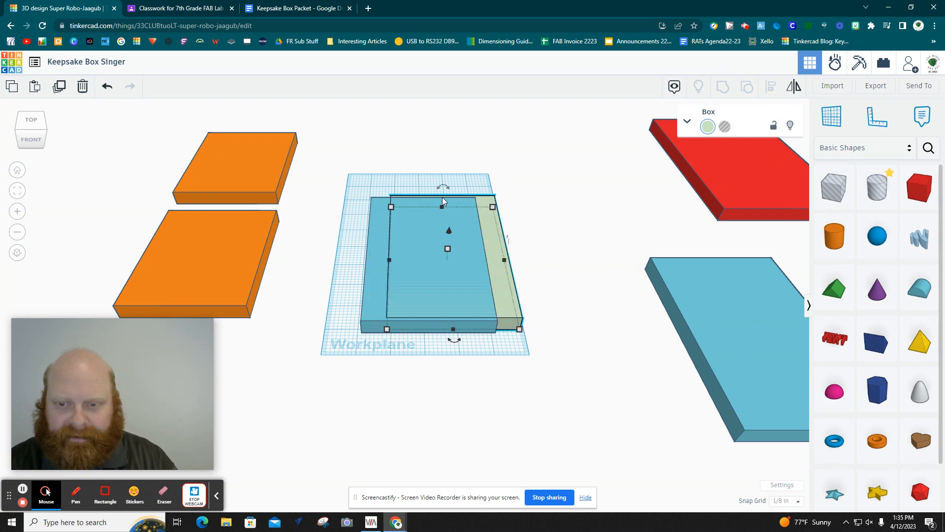
key(Right)
key(Right)
key(Right)
key(Right)
key(Right)
key(Right)
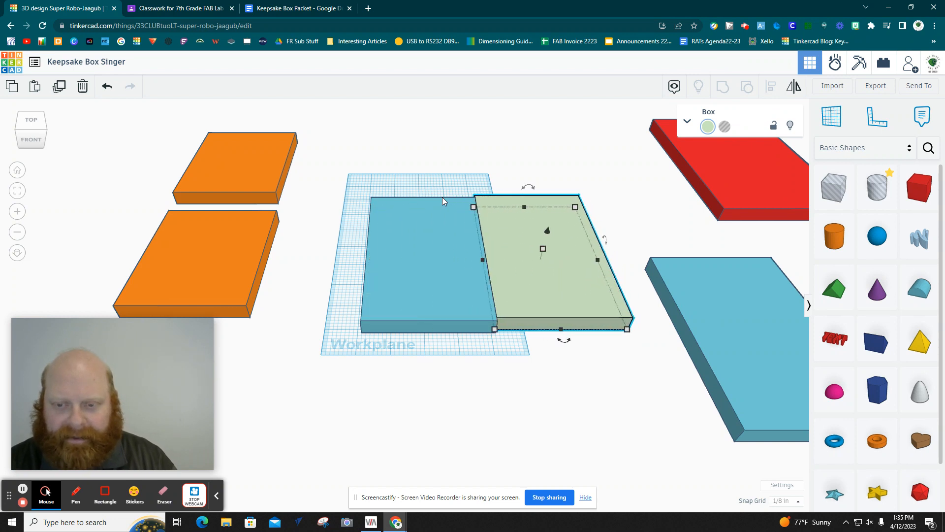
key(Down)
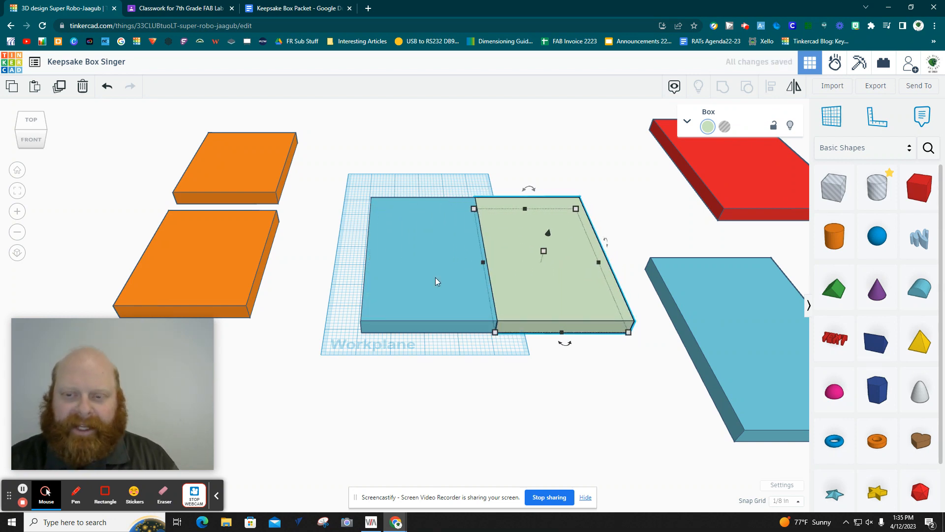
key(Escape)
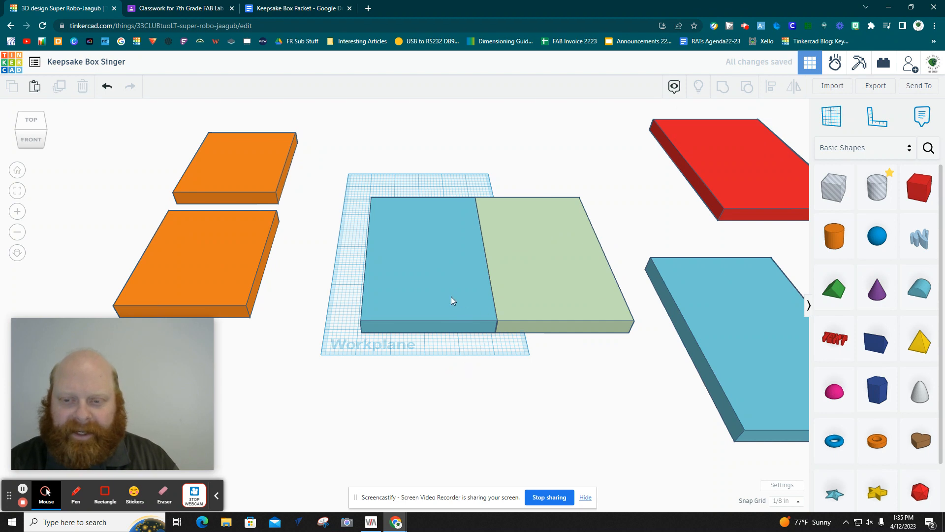
- Place the light green bottom piece in the middle, with a blue long side against each of its 6.5 in edges
drag(451, 299, 648, 271)
drag(521, 274, 418, 251)
drag(604, 265, 545, 271)
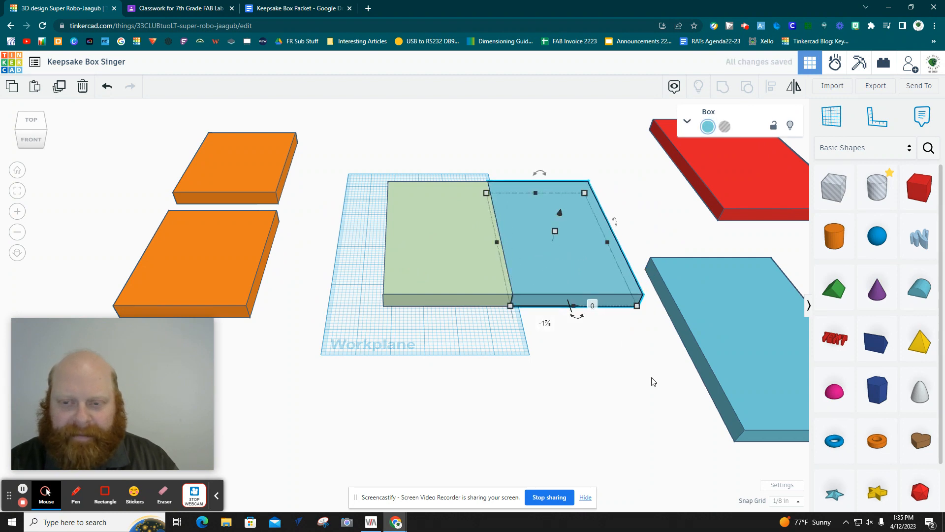
click(528, 377)
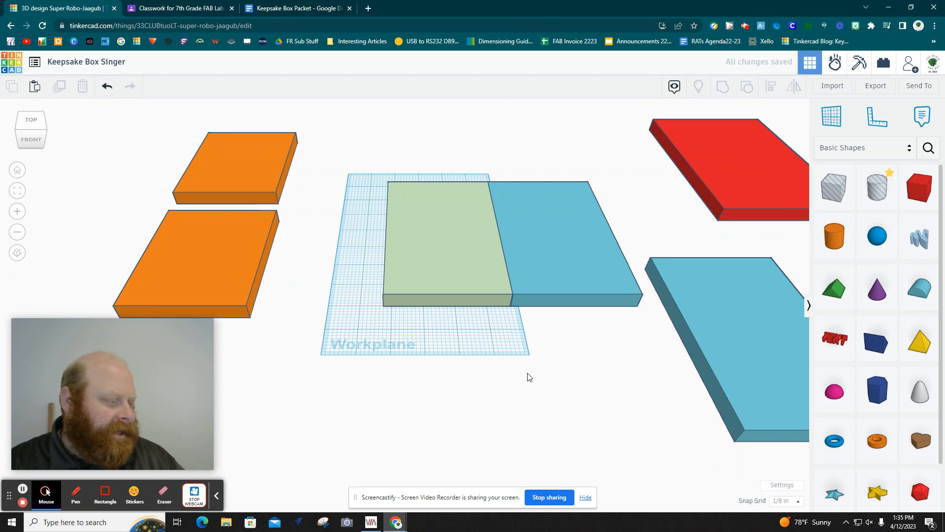
drag(763, 343, 324, 241)
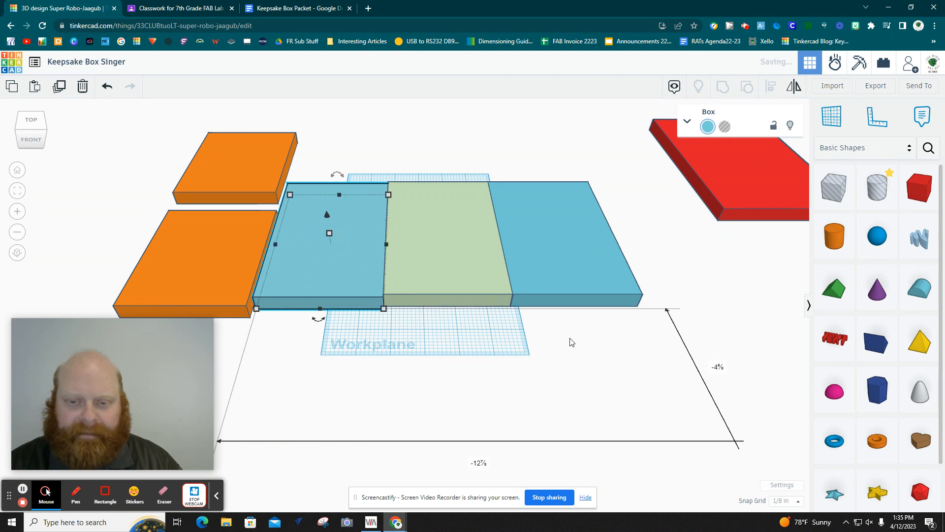
click(250, 432)
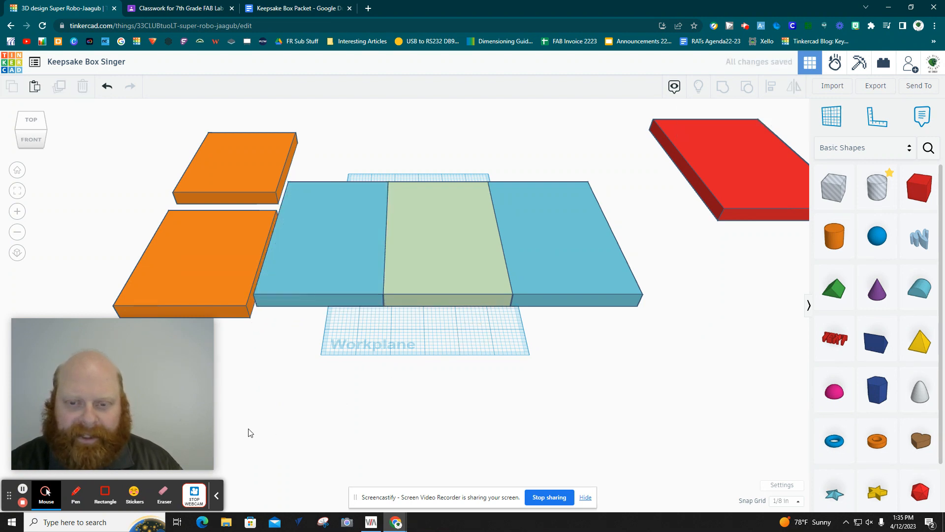
- Place the front orange short side against the light green bottom piece's front 4 in edge
drag(205, 278, 471, 395)
right_drag(688, 409, 528, 425)
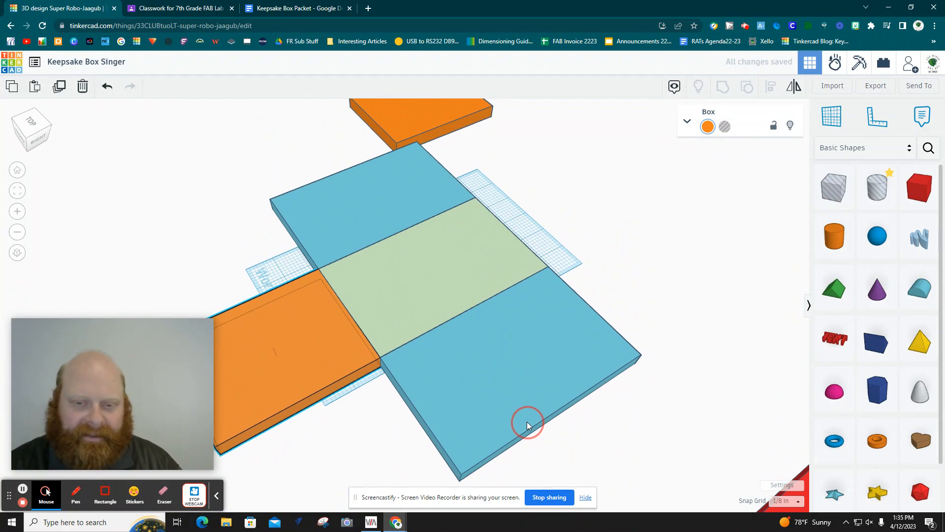
- Place the second orange short side against the light green bottom piece's back 4 in edge
drag(447, 123, 564, 227)
click(370, 421)
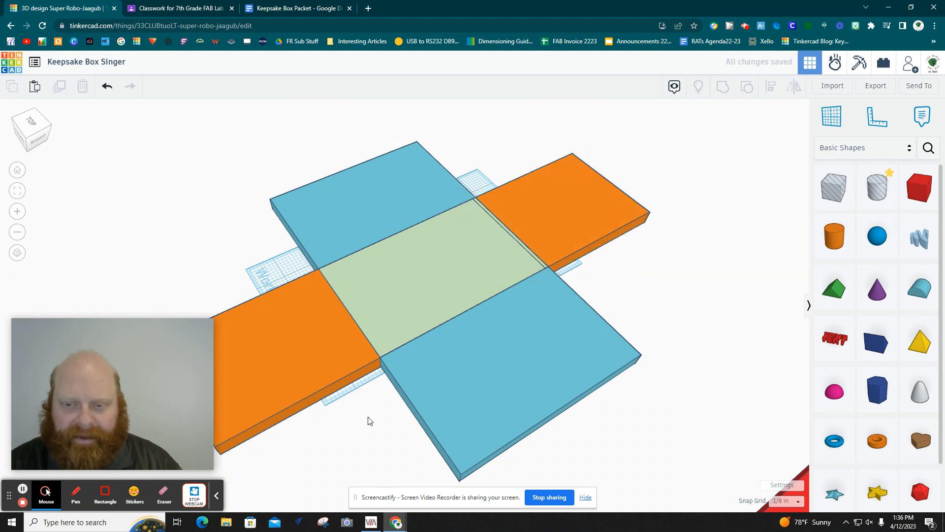
click(562, 211)
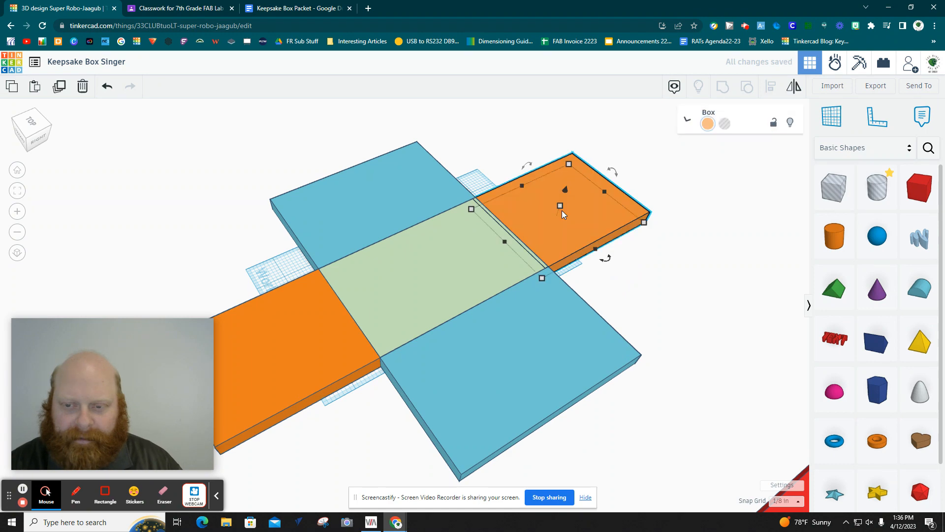
click(652, 305)
- Rotate the right-hand blue long side 90 degrees so that it stands upright
right_drag(648, 348, 831, 268)
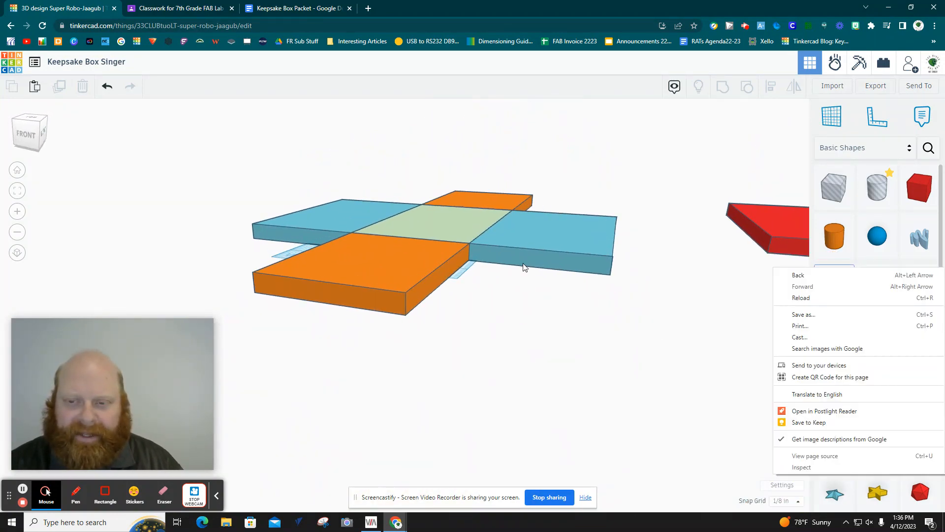
click(527, 251)
right_drag(494, 348, 517, 294)
drag(542, 187, 542, 189)
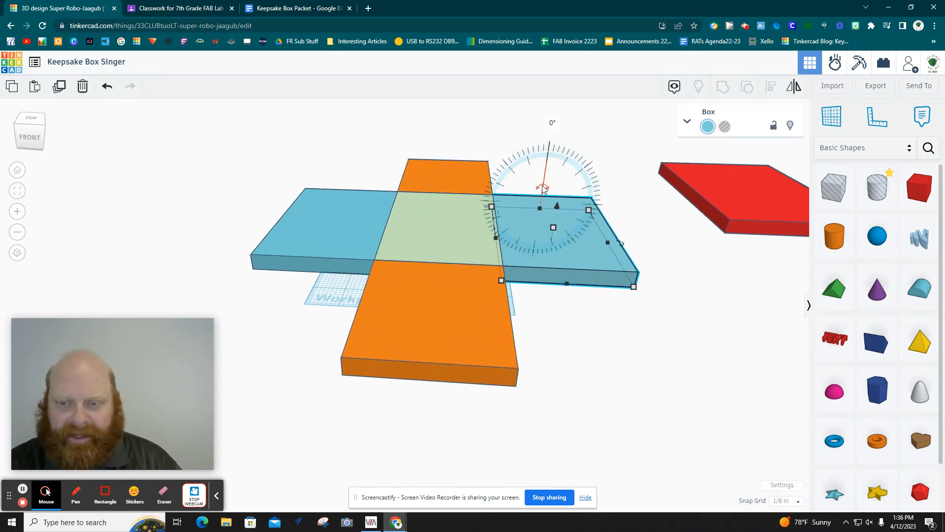
click(553, 123)
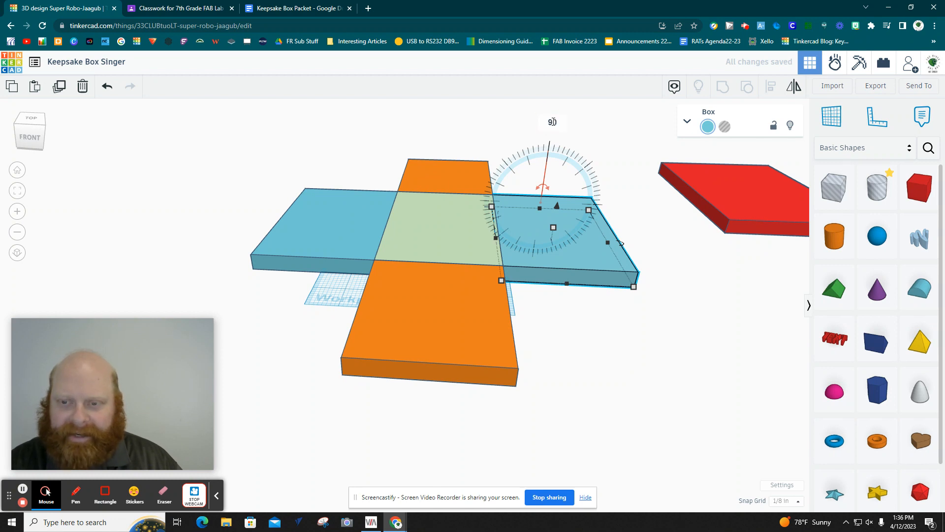
text(90)
key(Return)
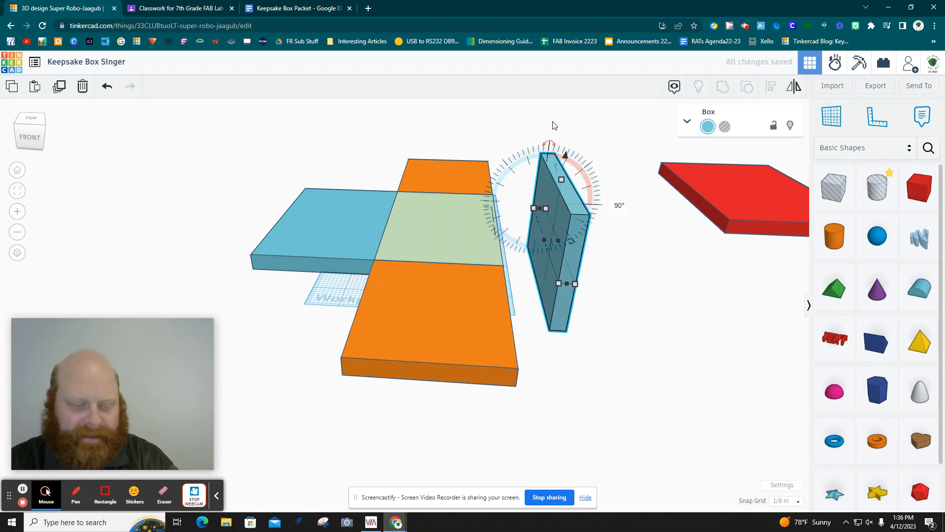
- Drop the upright right-hand blue side onto the workplane and nudge it against the light green bottom piece's right edge
right_drag(619, 344, 588, 348)
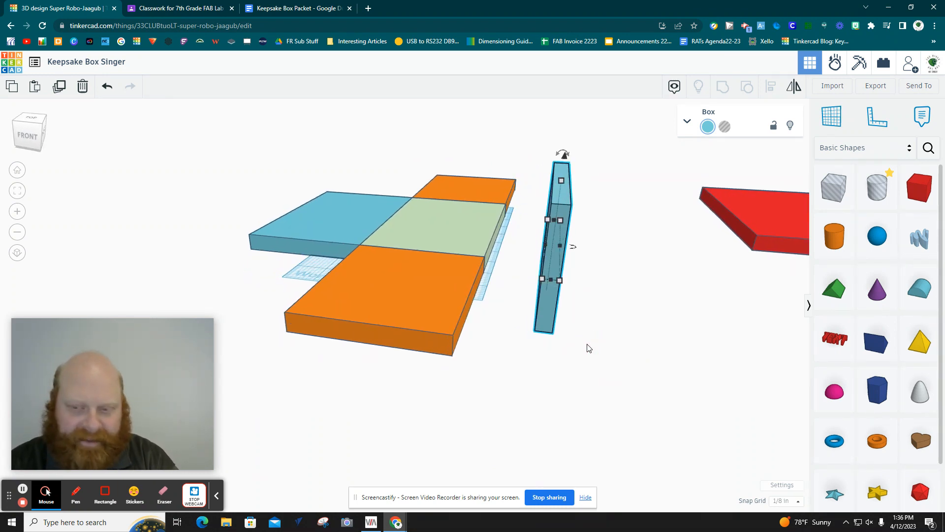
key(d)
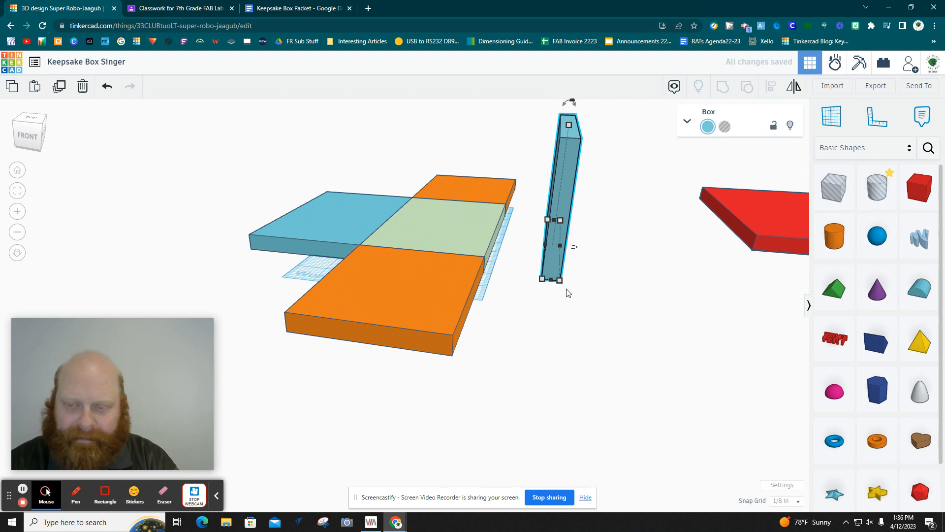
key(Left)
key(Left)
key(Left)
key(Left)
key(Left)
key(Left)
key(Left)
key(Left)
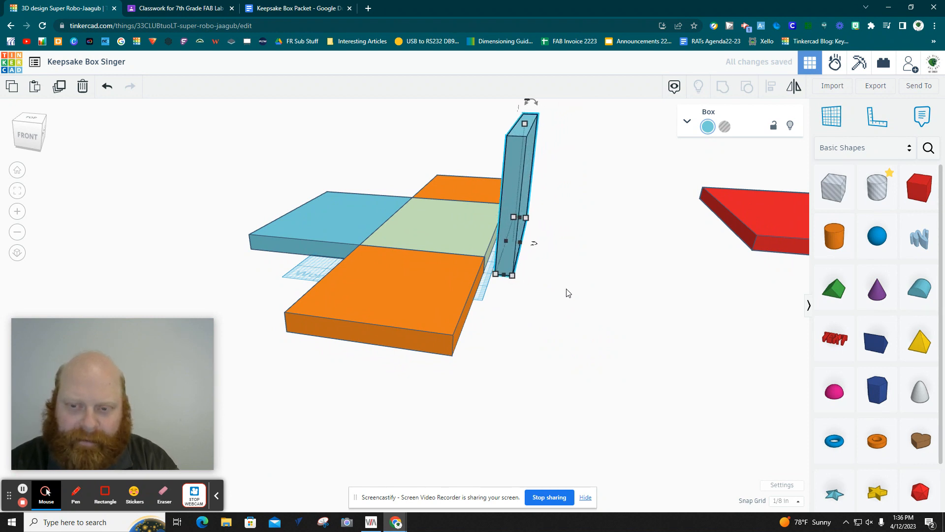
key(Left)
key(Left)
- Stand the left-hand blue long side upright with a 90-degree rotation and set it on the workplane against the bottom piece's left edge
right_drag(219, 312, 268, 323)
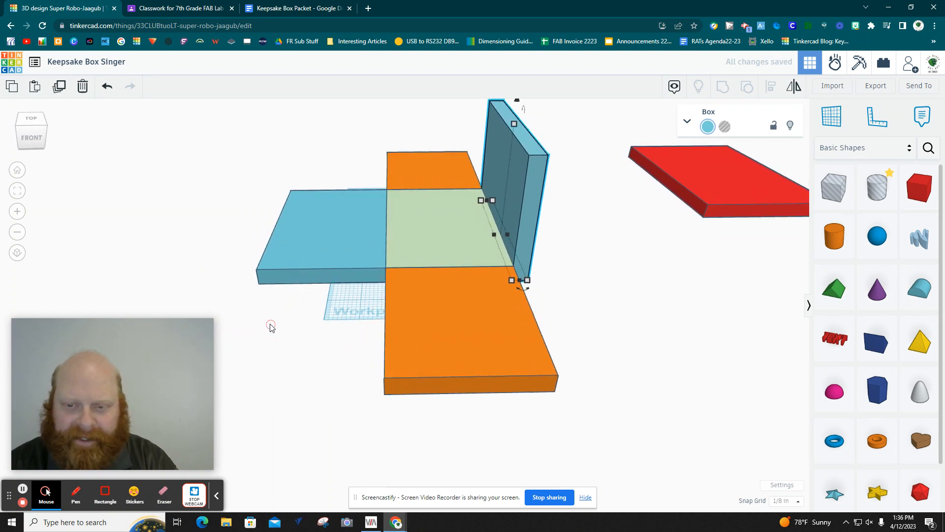
click(291, 225)
click(332, 181)
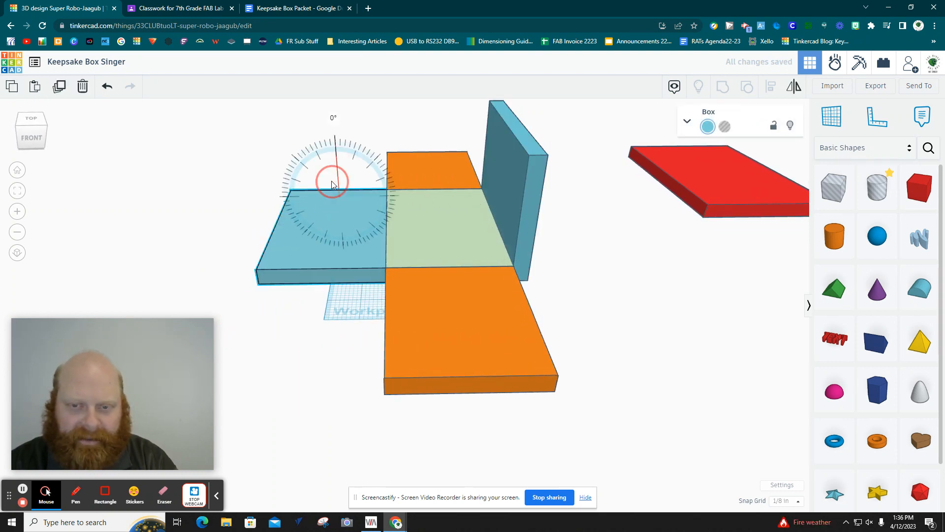
click(333, 118)
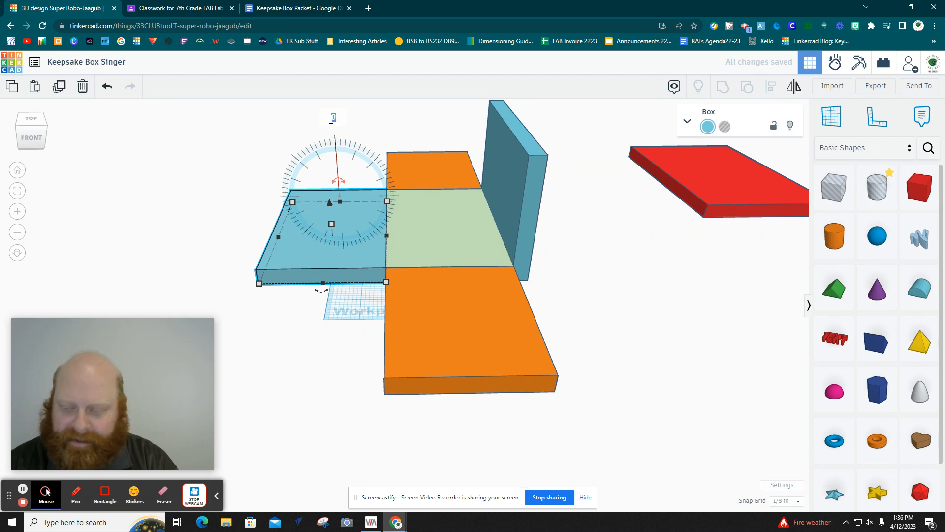
text(90)
key(Return)
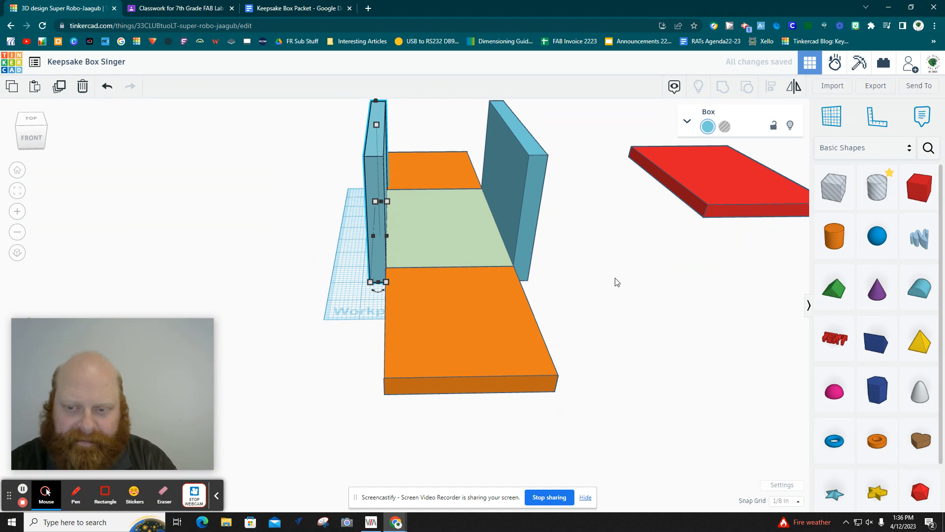
- Rotate the front orange short side 90 degrees so that it stands upright, and drop it onto the workplane
right_drag(617, 281, 463, 352)
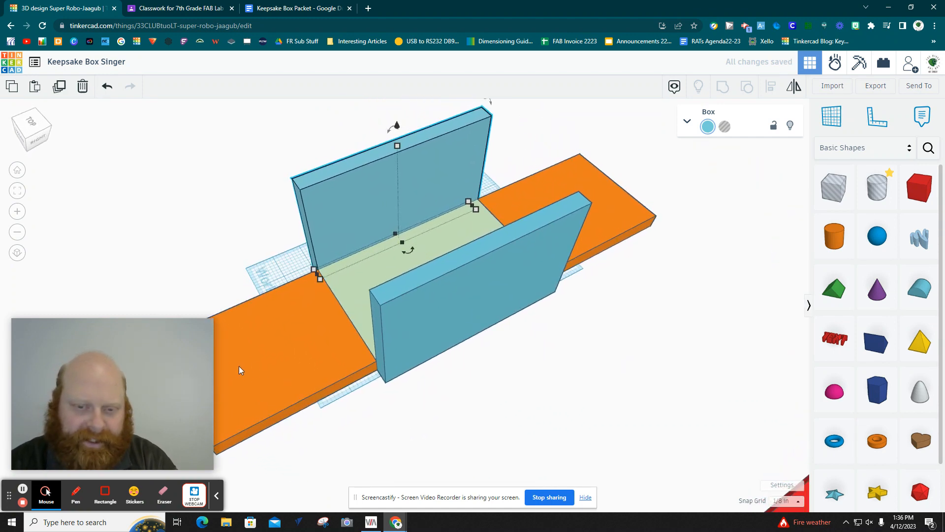
click(262, 376)
right_drag(262, 376, 400, 401)
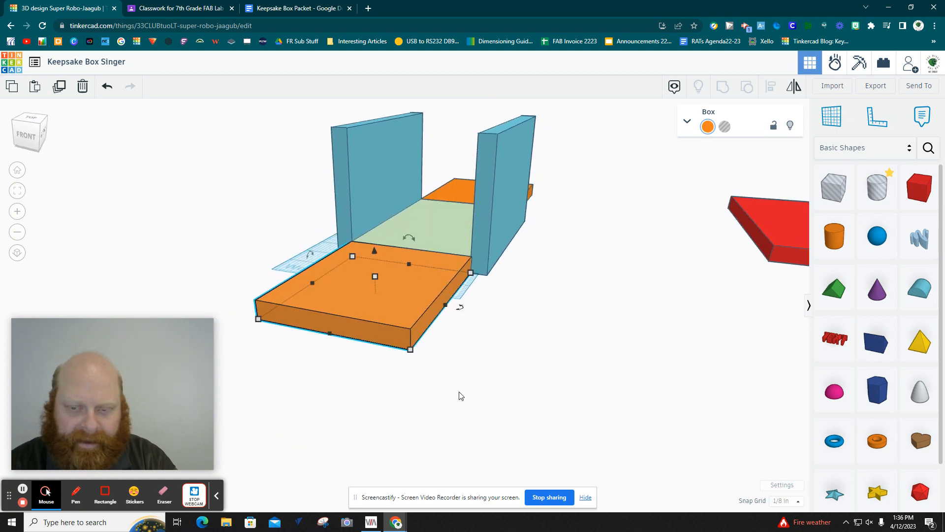
right_drag(461, 395, 252, 269)
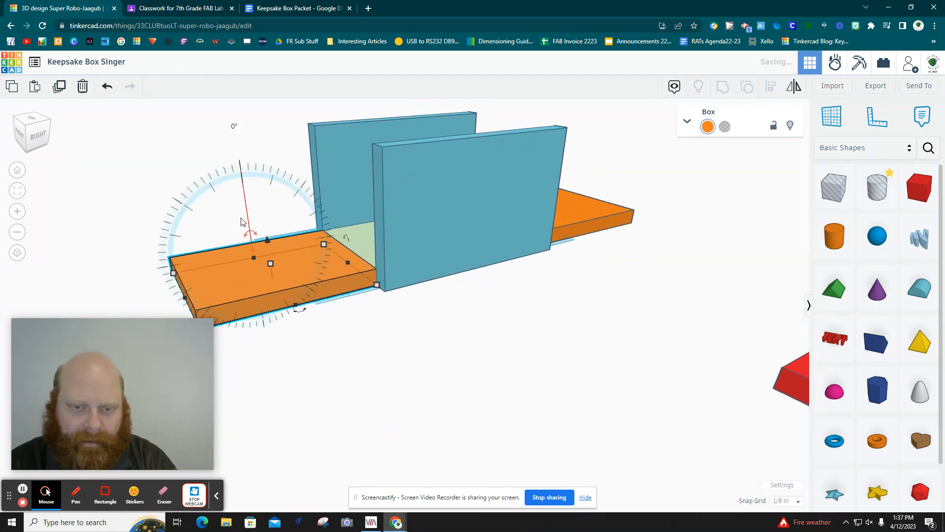
click(234, 127)
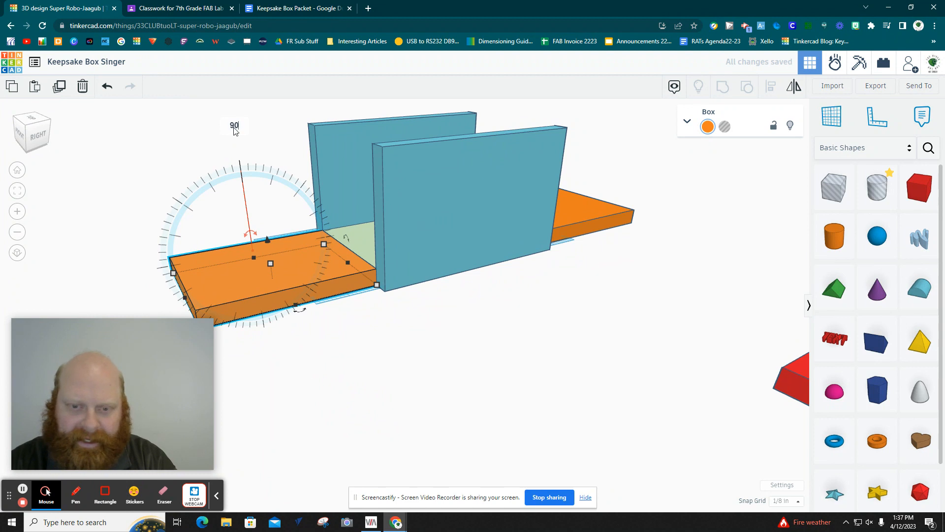
text(90)
key(Return)
key(d)
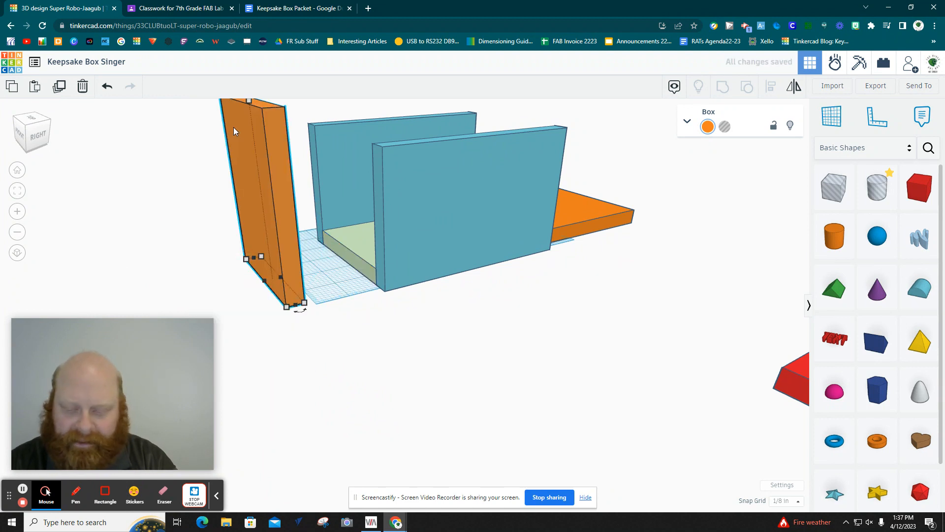
- Nudge the upright front orange side toward the box until it meets the light green bottom piece's front edge
key(Right)
key(Right)
key(Right)
key(Right)
key(Right)
key(Right)
key(Right)
key(Right)
key(Right)
key(Right)
key(Right)
key(Right)
key(Right)
key(Right)
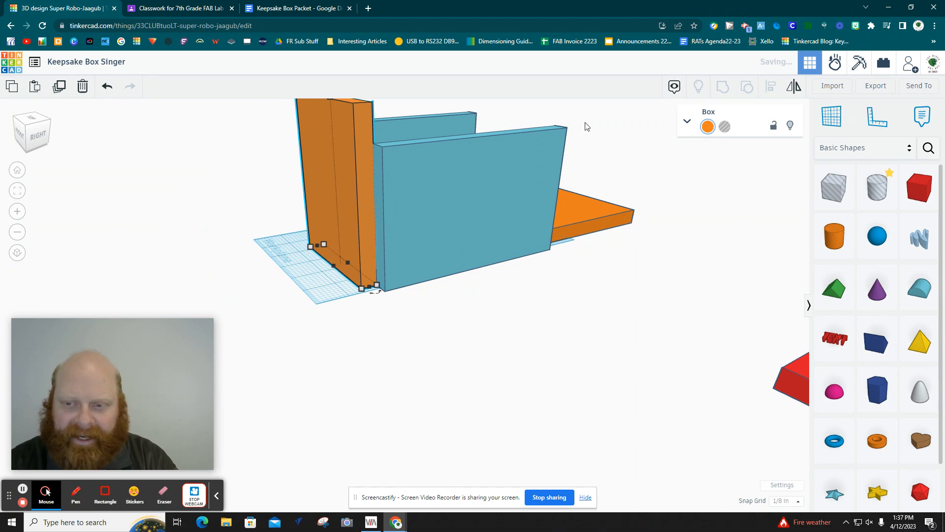
- Stand the back orange short side upright with a 90-degree rotation and set it on the workplane against the bottom piece's back edge
right_drag(732, 253, 247, 278)
click(223, 294)
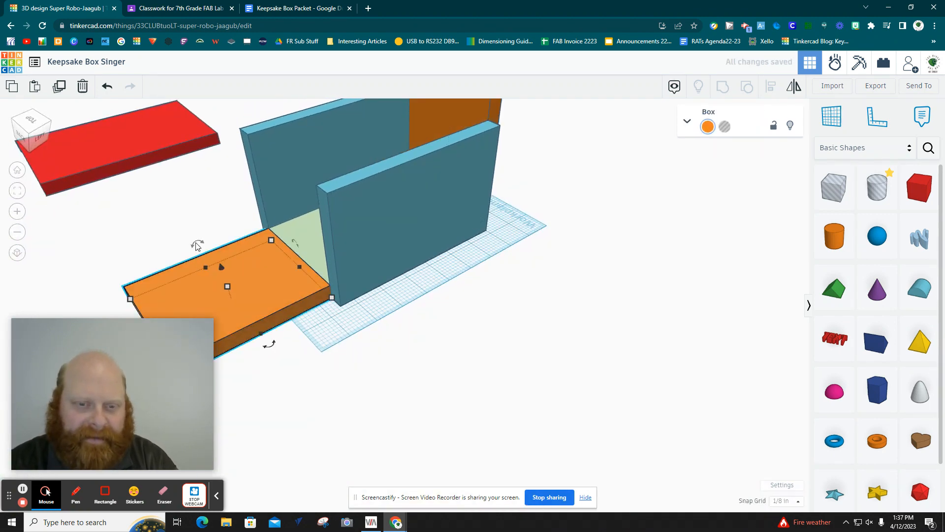
drag(198, 242, 151, 148)
click(165, 152)
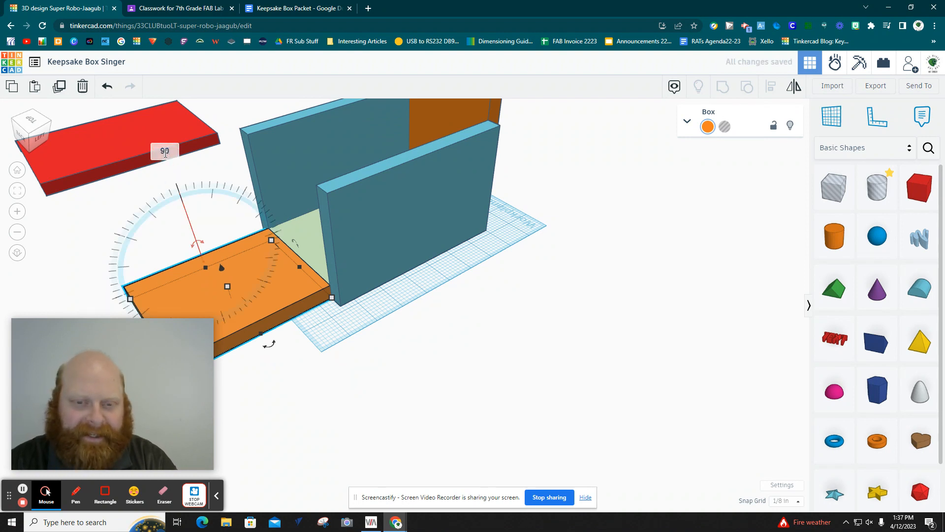
text(90)
key(Return)
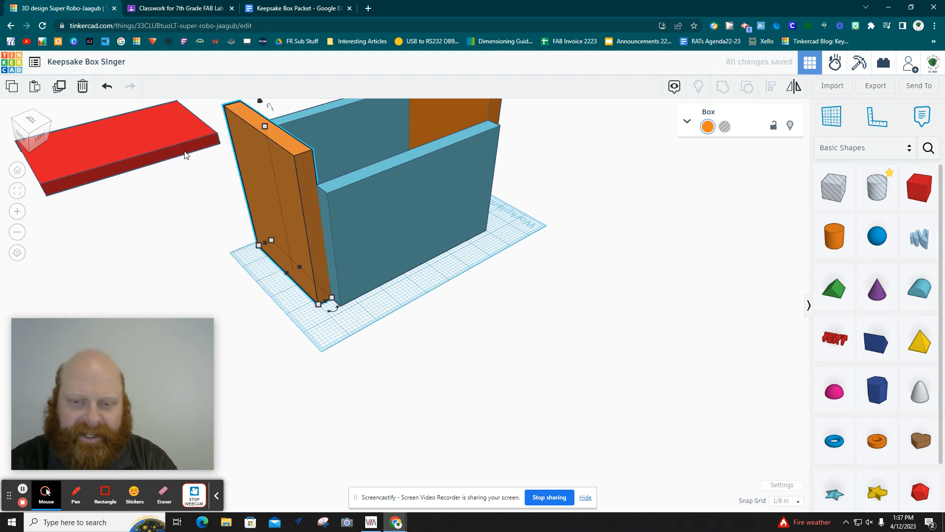
- Try to rotate the five assembled box pieces together by 90 degrees, and undo that rotation
scroll(302, 166, down, 2)
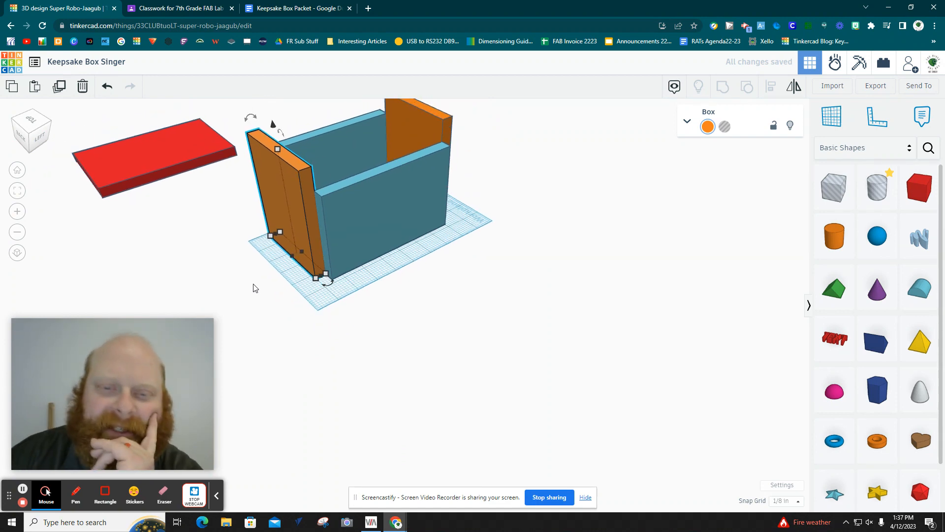
right_drag(253, 284, 645, 268)
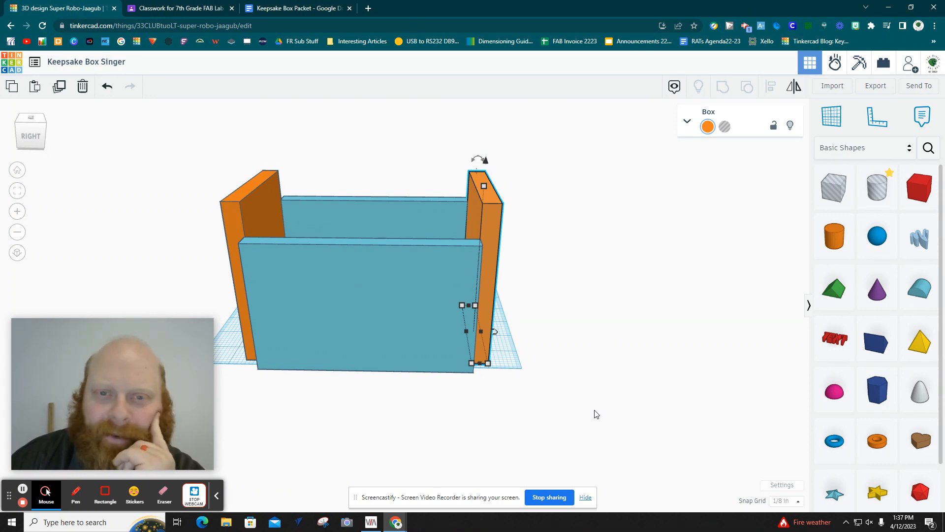
right_drag(656, 373, 530, 444)
click(17, 194)
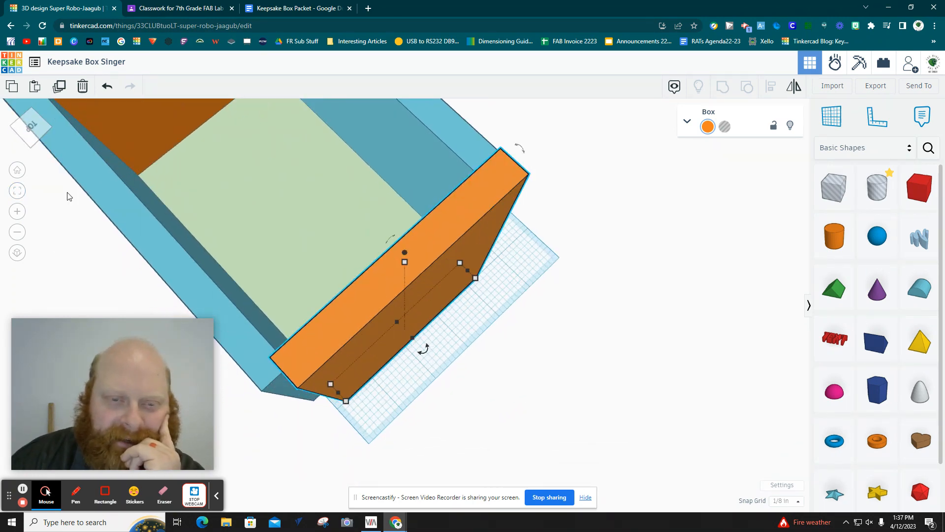
drag(433, 436, 88, 104)
click(15, 194)
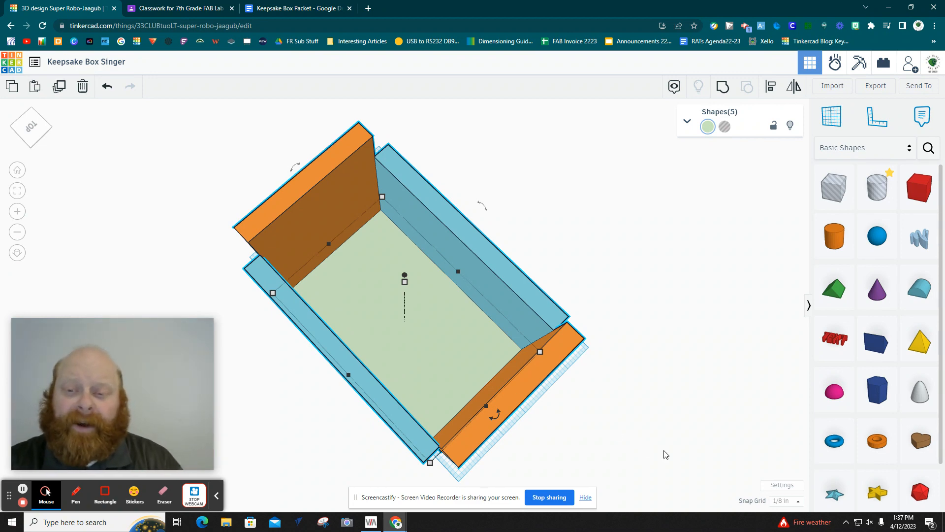
right_drag(694, 447, 558, 390)
right_drag(558, 375, 578, 359)
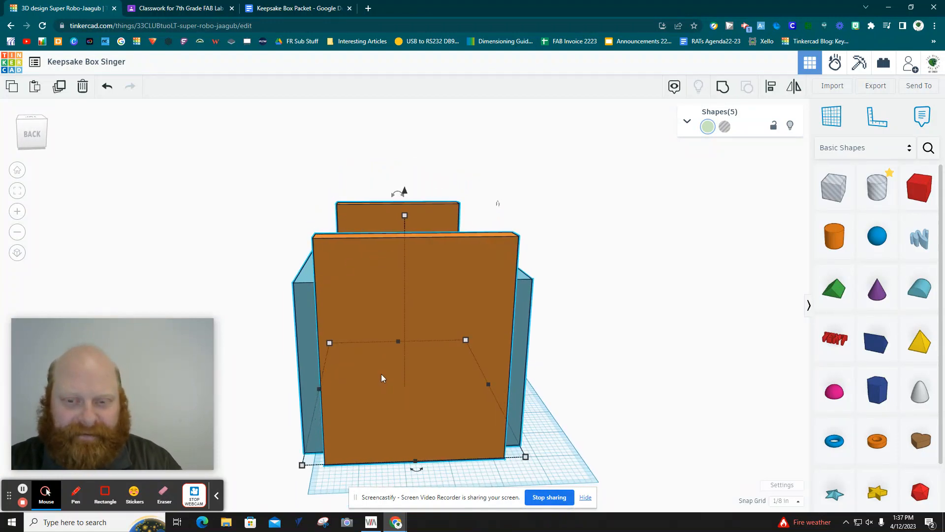
drag(399, 194, 399, 197)
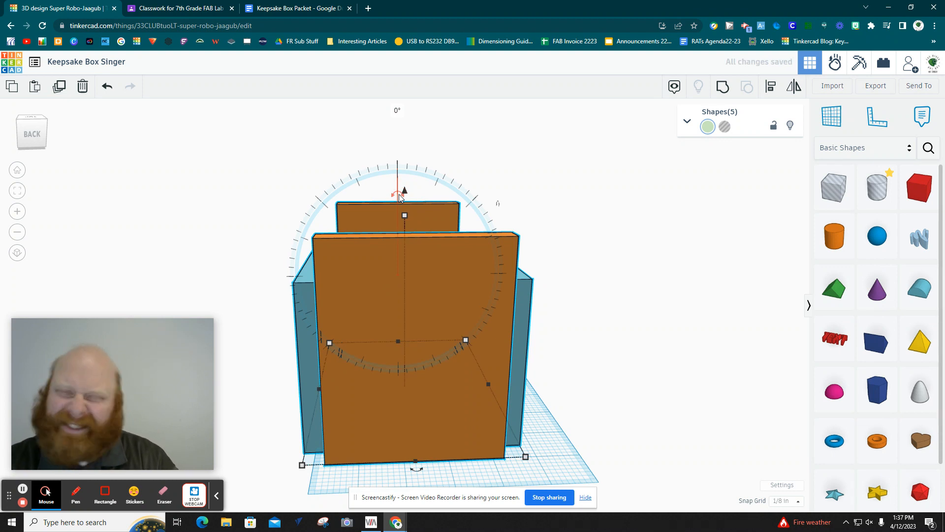
drag(399, 196, 132, 121)
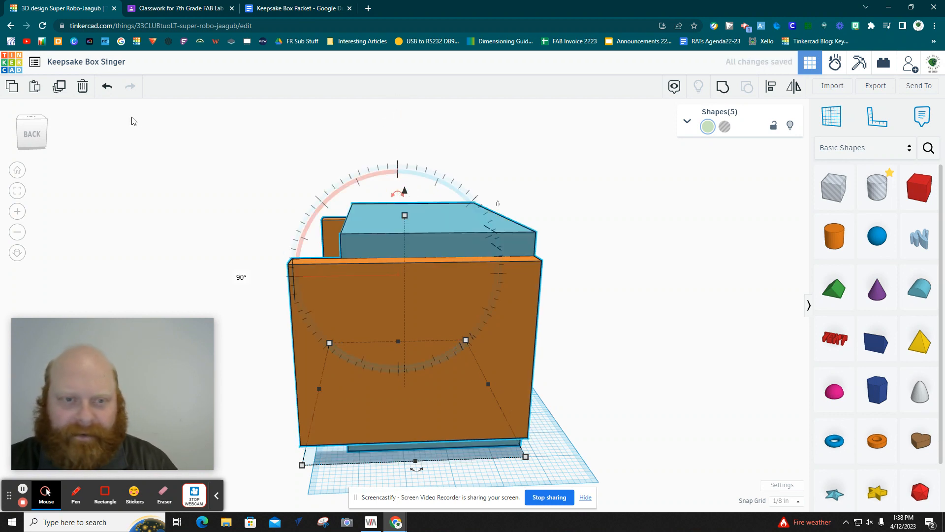
click(107, 86)
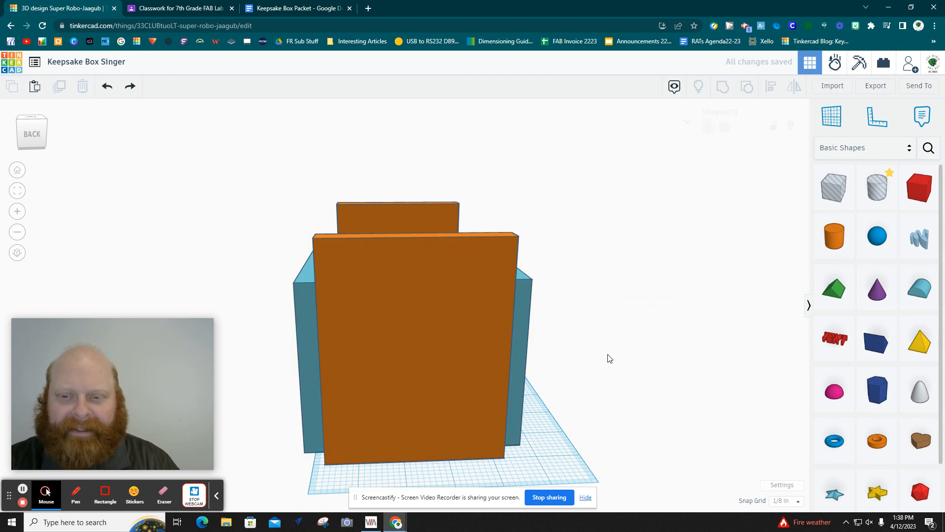
- Rotate only the back orange side 90 degrees within its own plane so that its width spans both blue sides
click(481, 281)
drag(415, 222, 414, 221)
click(415, 105)
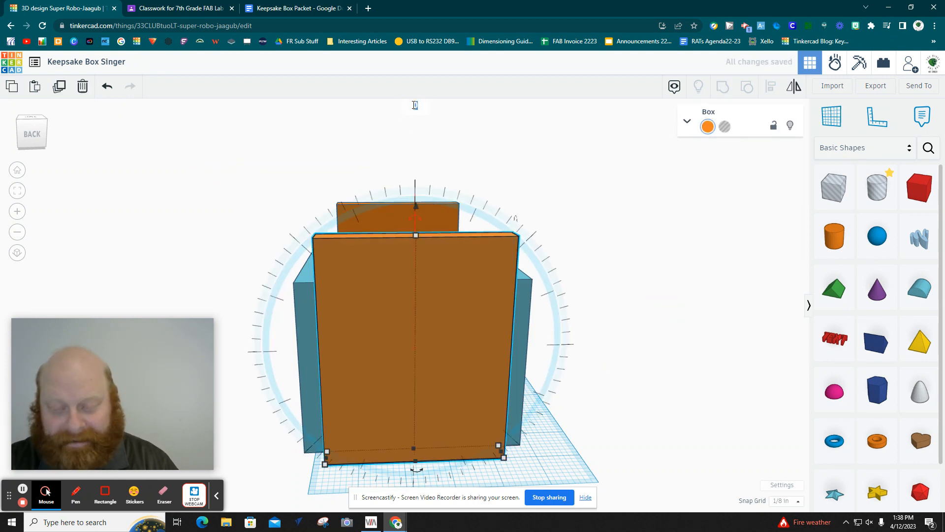
text(90)
key(Return)
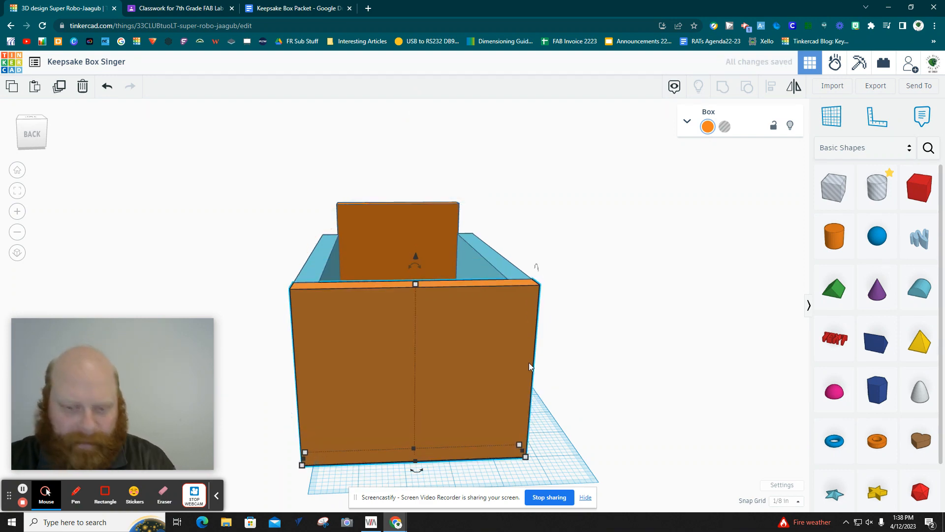
- Rotate the front orange side 90 degrees within its own plane so that it covers the ends of both blue sides
right_drag(655, 386, 150, 380)
click(409, 268)
click(416, 261)
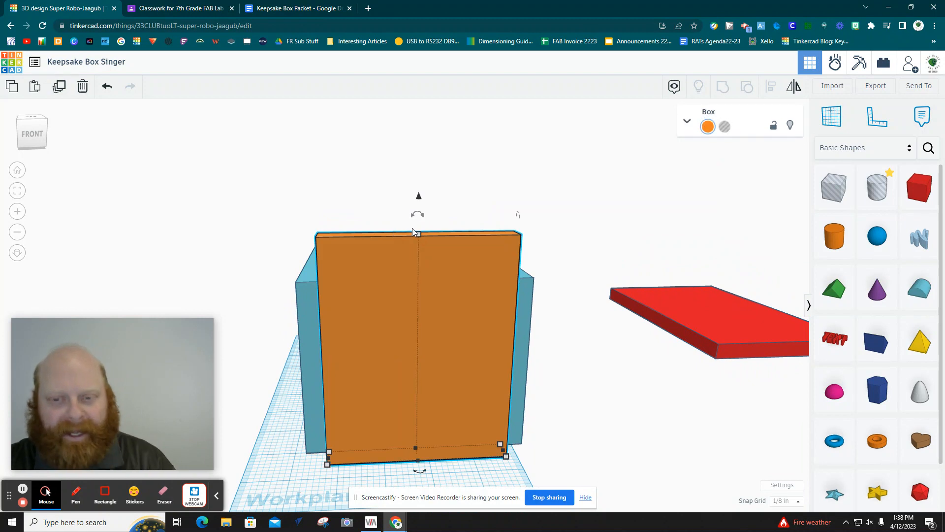
drag(416, 215, 418, 107)
text(90)
key(Return)
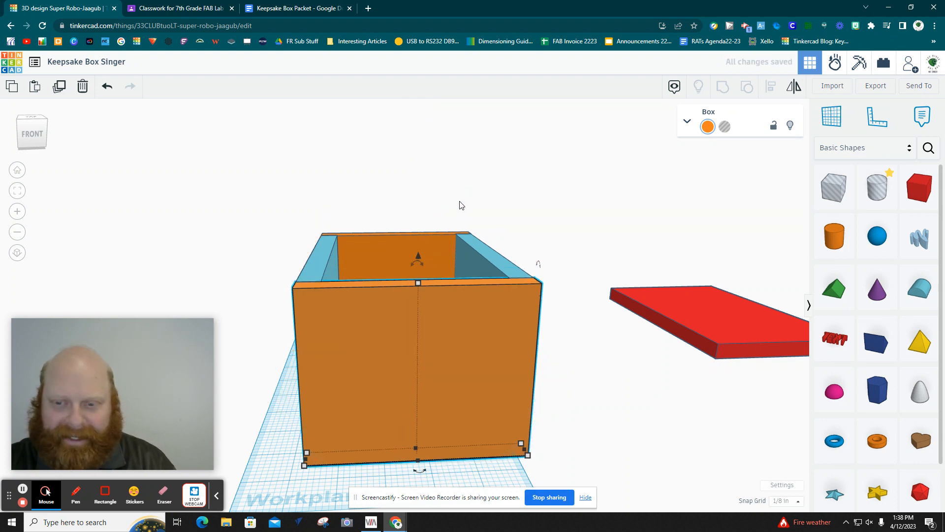
click(601, 405)
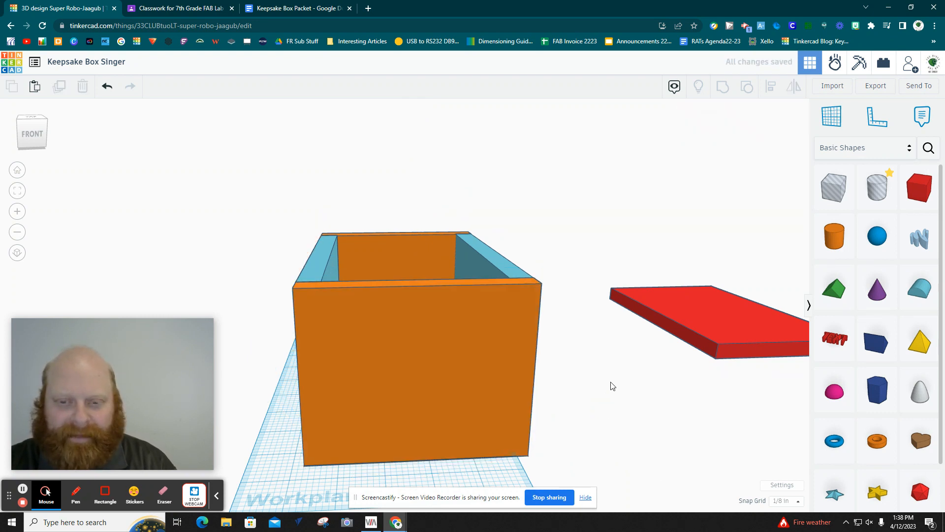
- Group the bottom and the four standing sides of the keepsake box into one shape
right_drag(612, 384, 384, 413)
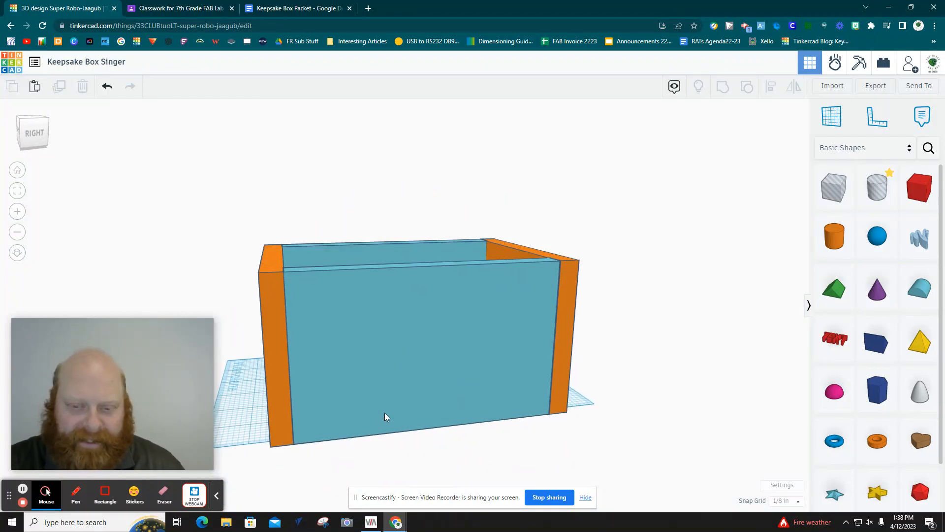
click(385, 422)
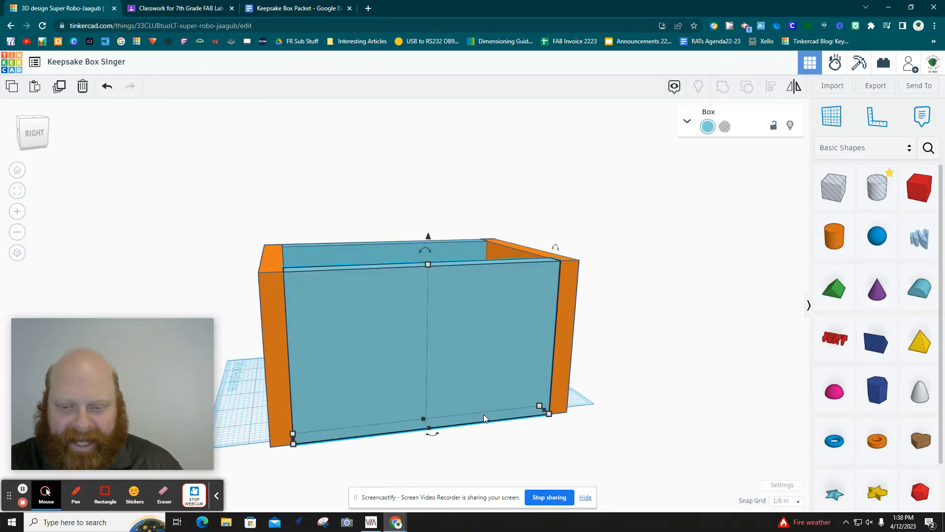
right_drag(236, 387, 452, 381)
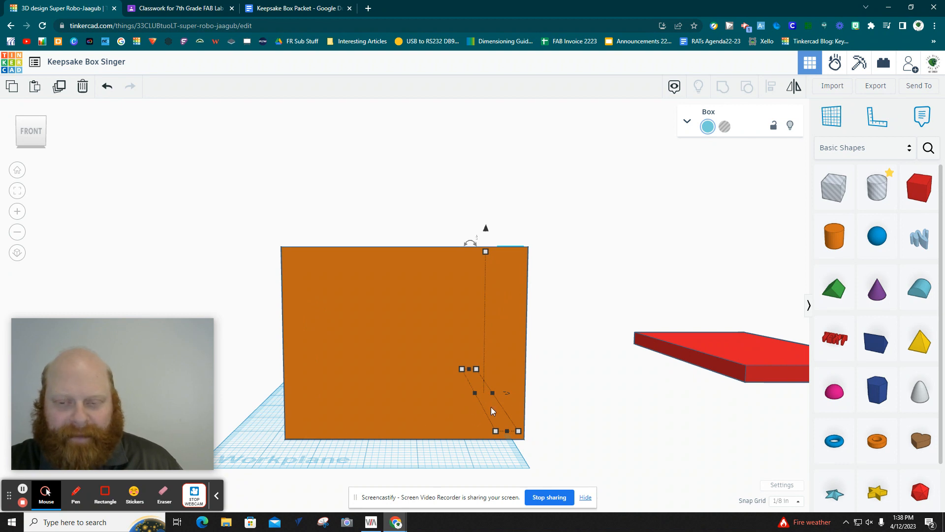
right_drag(568, 396, 570, 452)
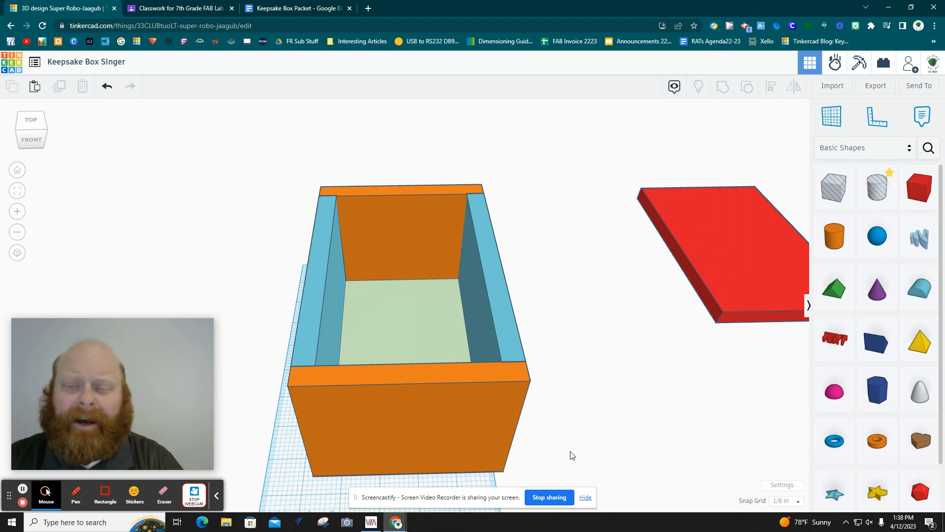
drag(554, 465, 320, 186)
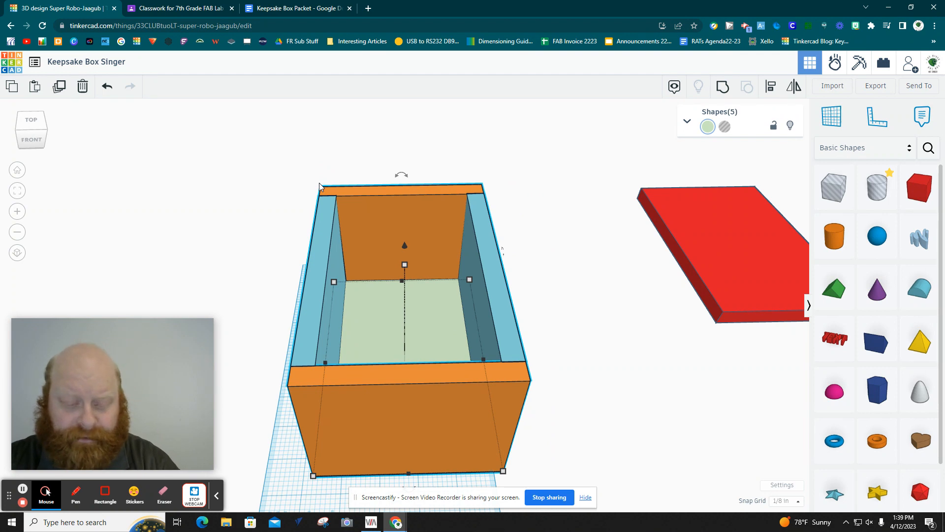
click(722, 86)
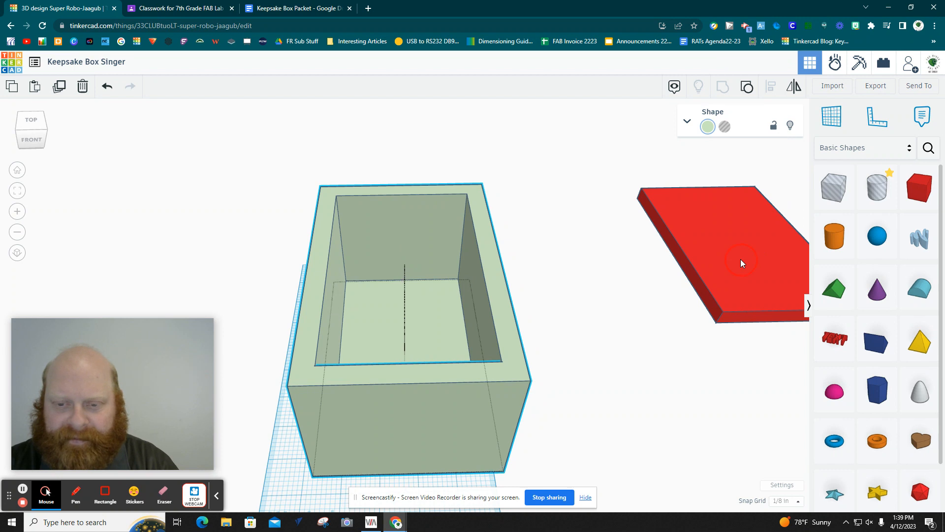
- Move the red top piece over the grouped box and raise it 4 inches so that it rests on the rim
drag(729, 270, 386, 380)
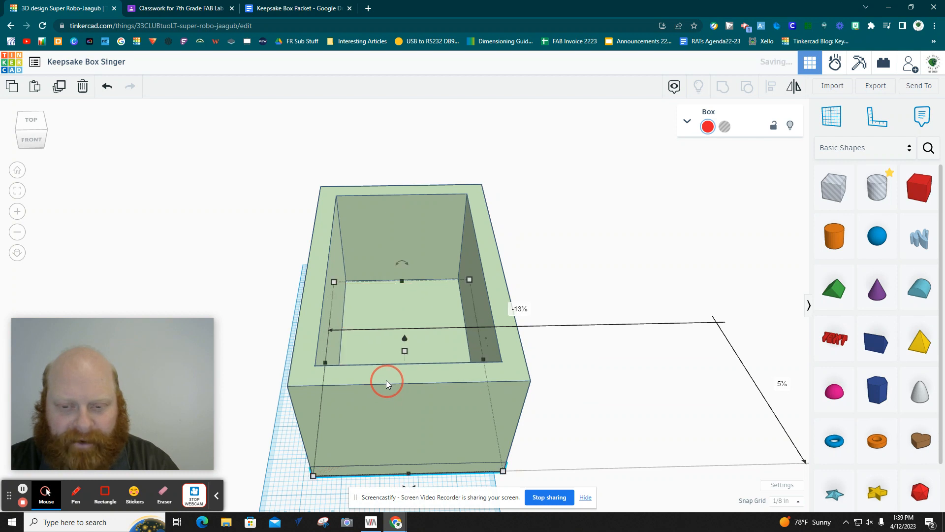
drag(404, 335, 401, 235)
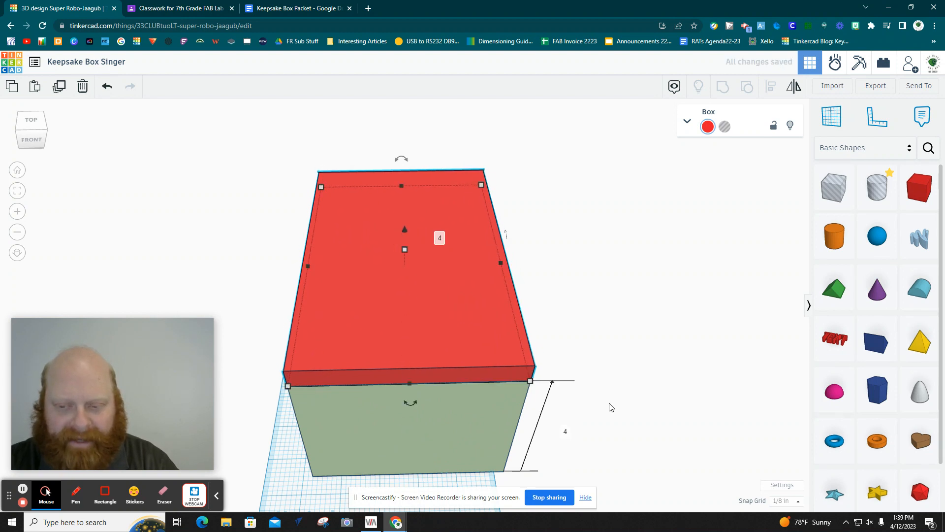
right_drag(610, 407, 607, 366)
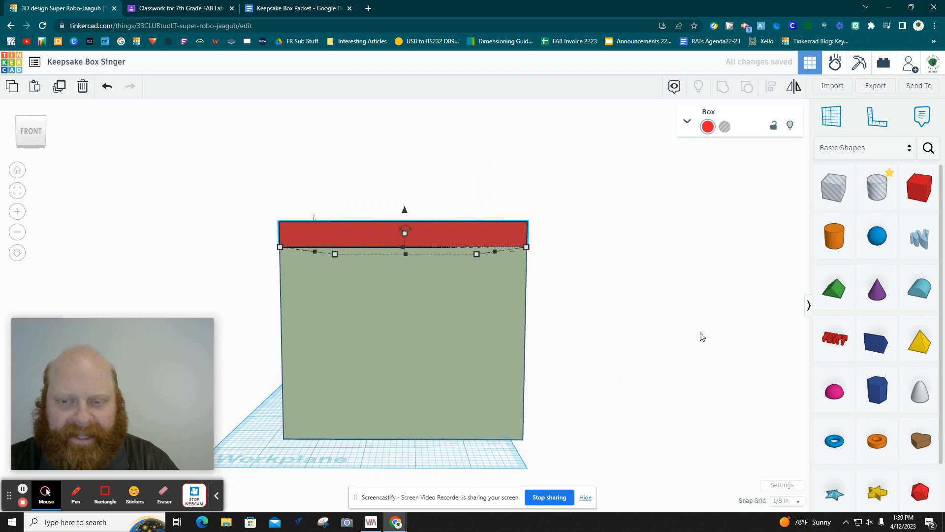
right_drag(701, 335, 453, 382)
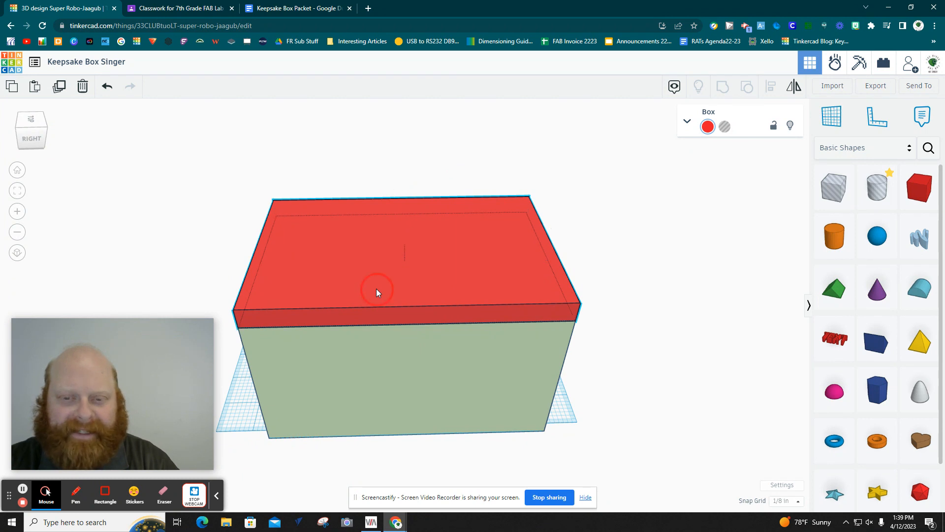
mouse_move(376, 281)
right_down()
mouse_move(380, 224)
mouse_move(359, 287)
right_up()
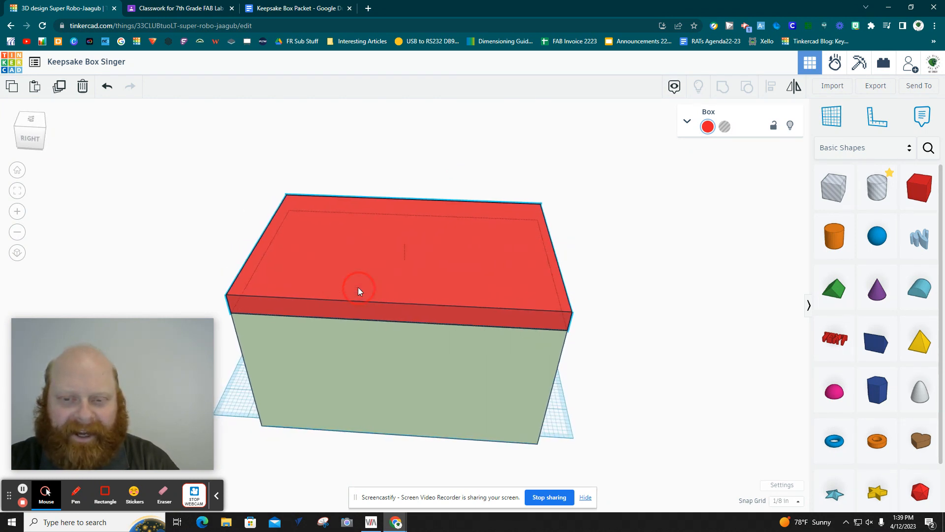
- Take the red top piece off the box and lay it flat on the workplane alongside the box's long side
drag(381, 272, 612, 398)
right_drag(170, 221, 149, 173)
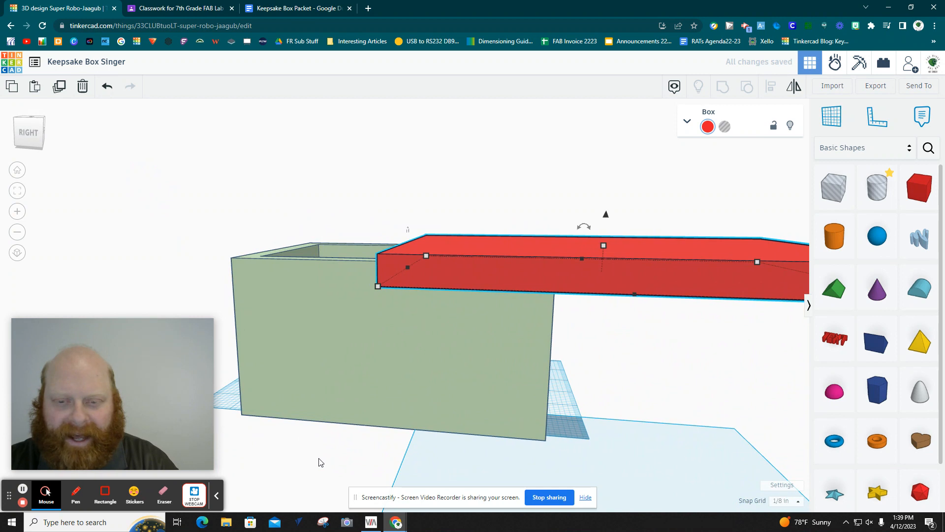
right_drag(321, 461, 333, 476)
scroll(438, 350, down, 3)
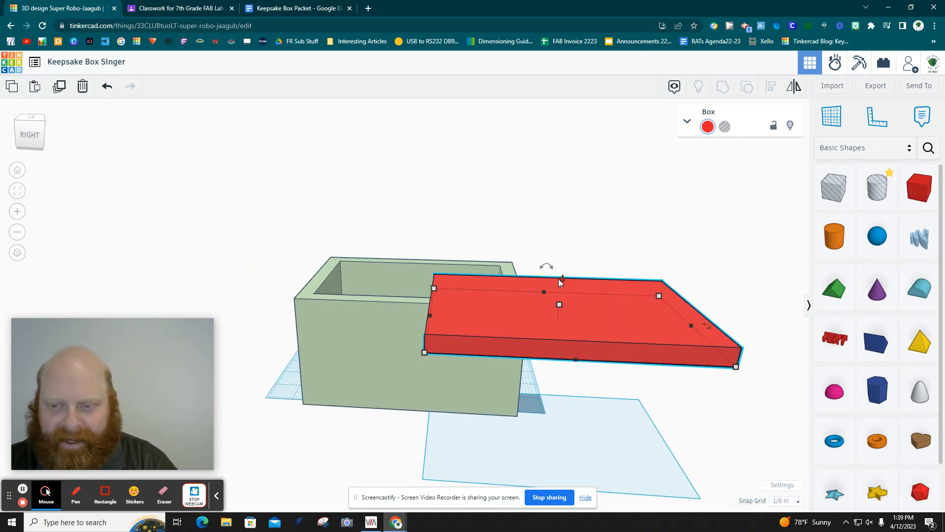
drag(567, 287, 704, 294)
drag(423, 345, 445, 296)
drag(765, 299, 488, 448)
drag(422, 442, 409, 371)
scroll(443, 448, up, 2)
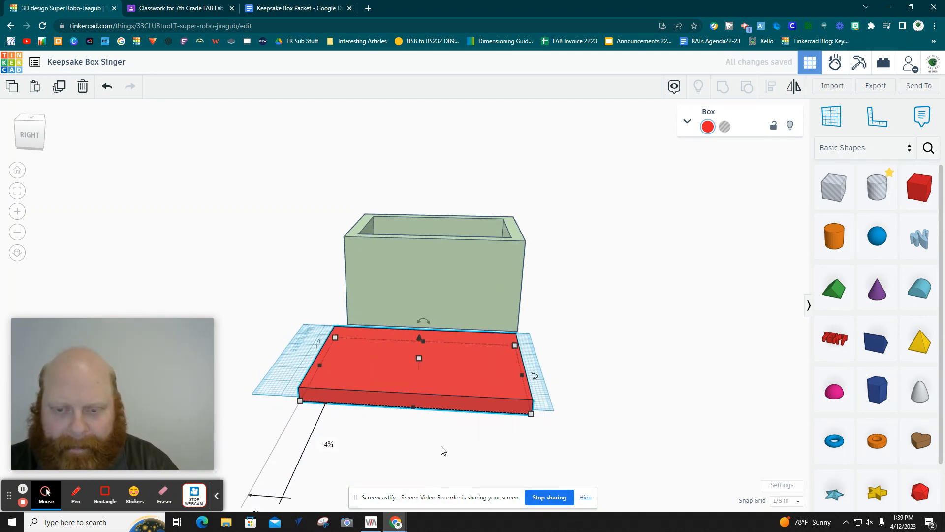
scroll(443, 450, up, 1)
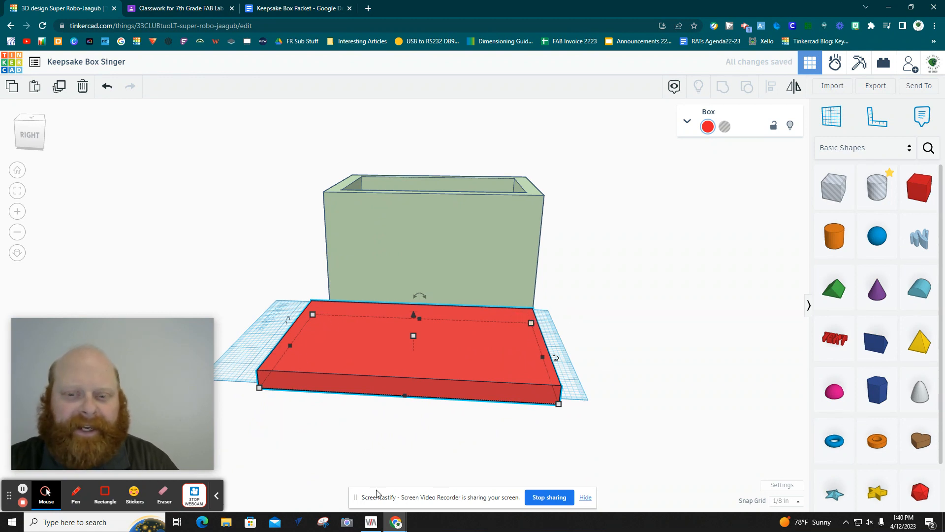
click(391, 449)
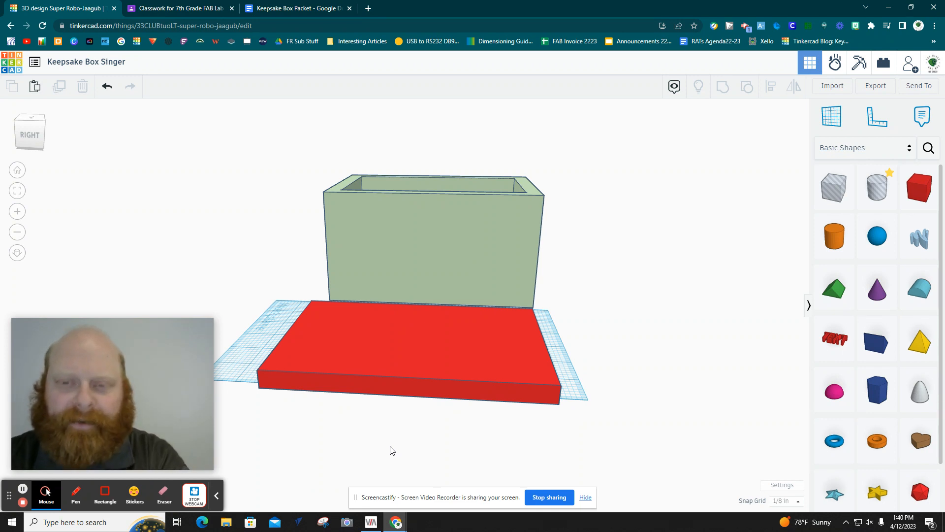
- Place a box hole in front of the red top piece and check the top's dado dimensions in the Keepsake Box Packet document
drag(832, 202, 311, 430)
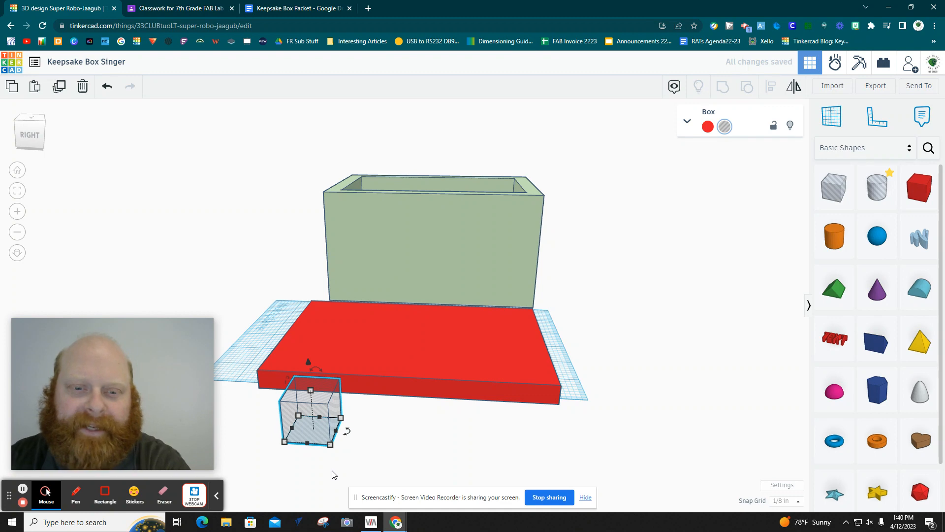
click(308, 12)
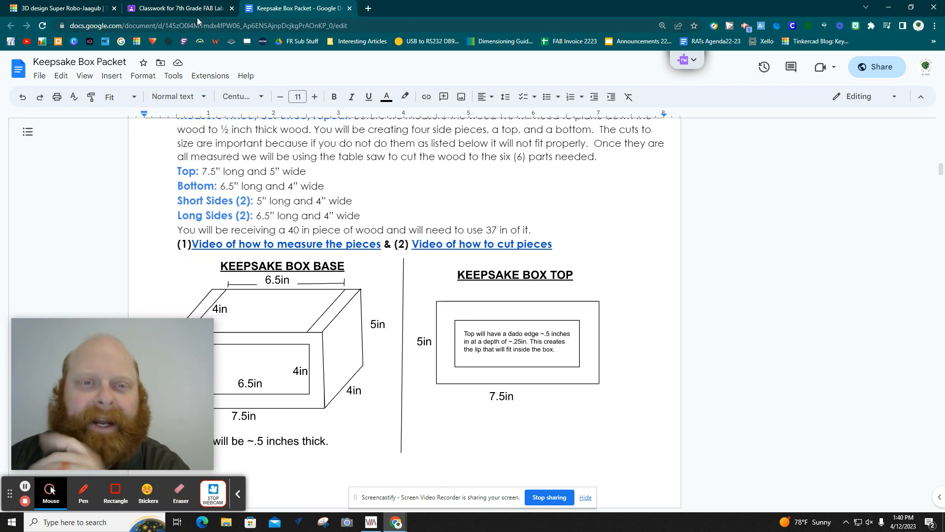
click(94, 10)
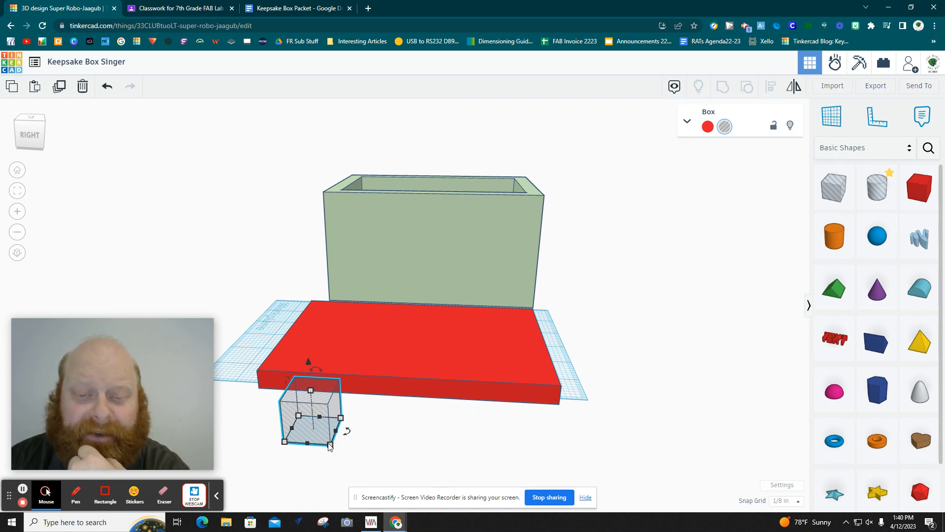
- Size the box hole to 7.5 inches long, 0.5 inch wide and 0.125 inch high
click(293, 473)
text(7.5)
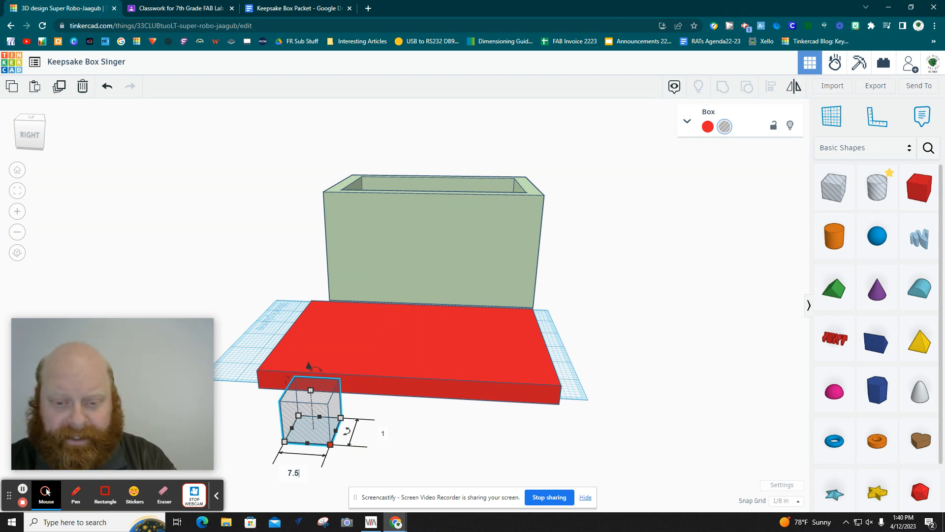
key(Tab)
text(.5)
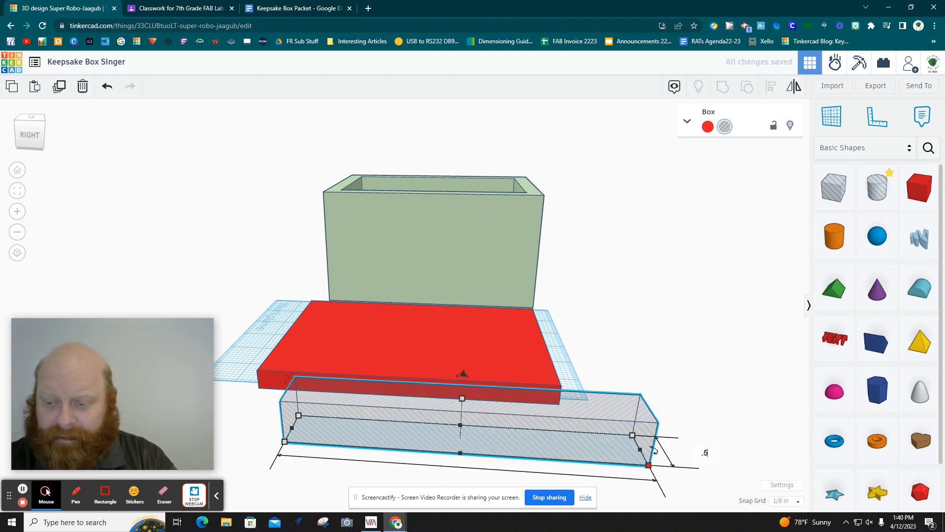
key(Return)
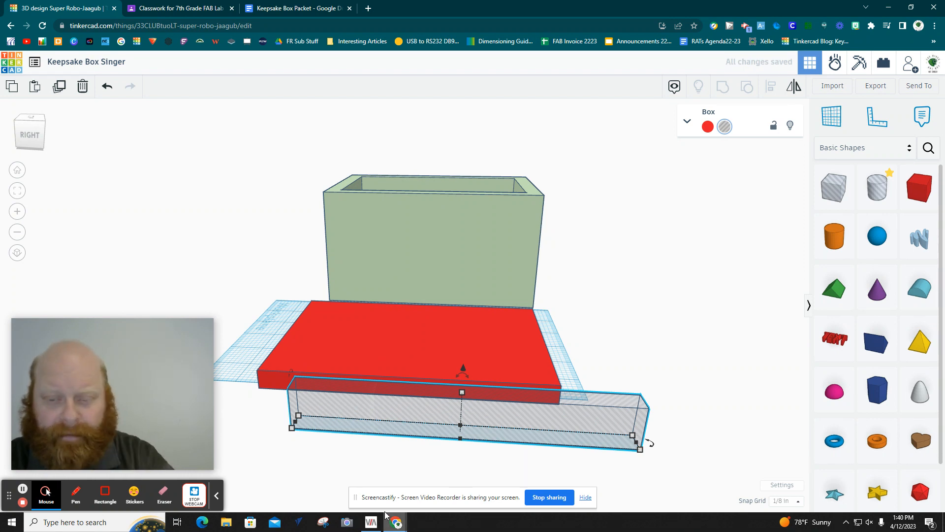
mouse_move(462, 394)
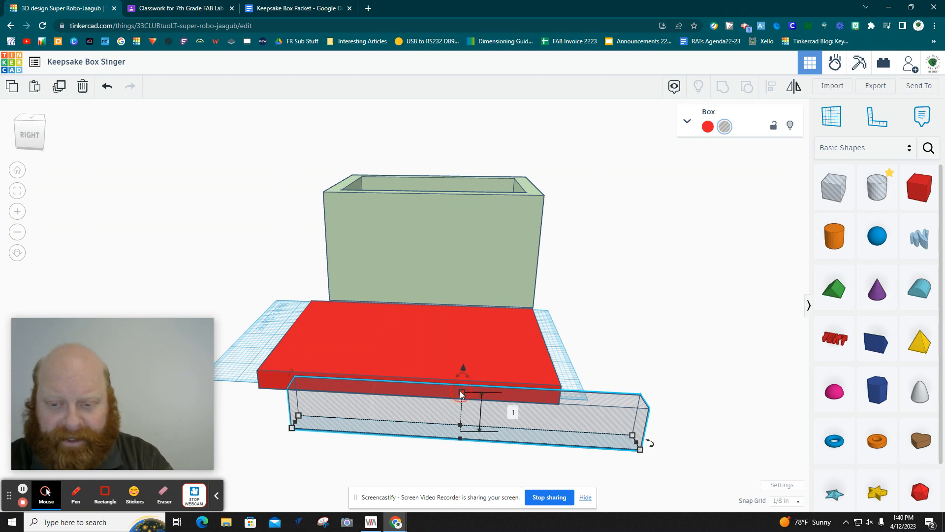
click(512, 413)
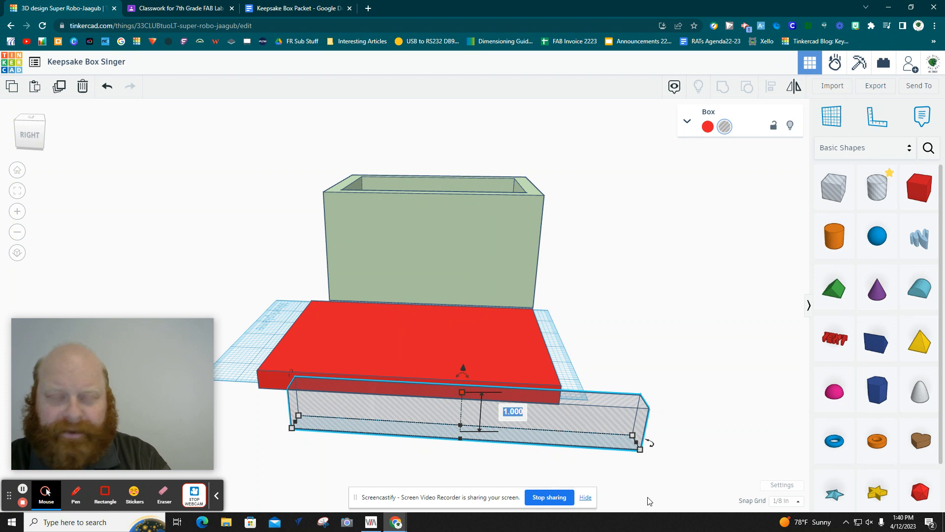
key(BackSpace)
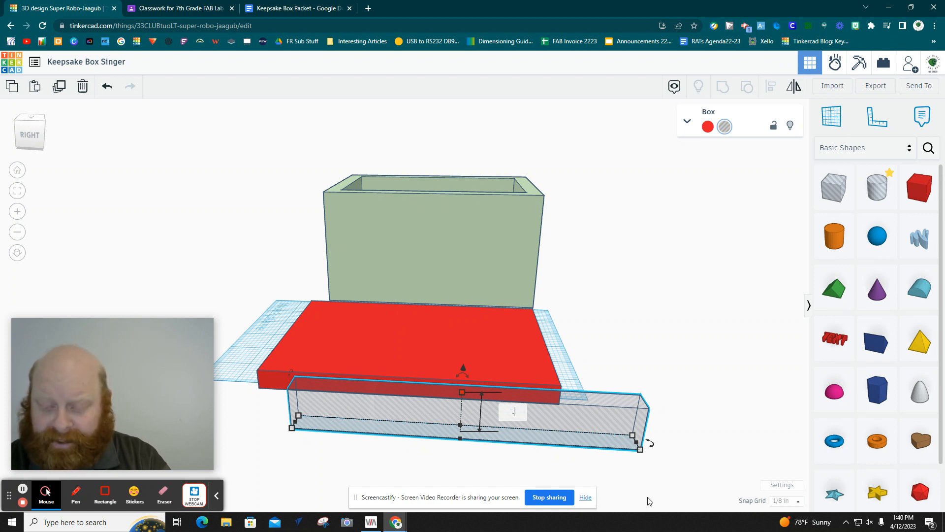
text(.125)
key(Return)
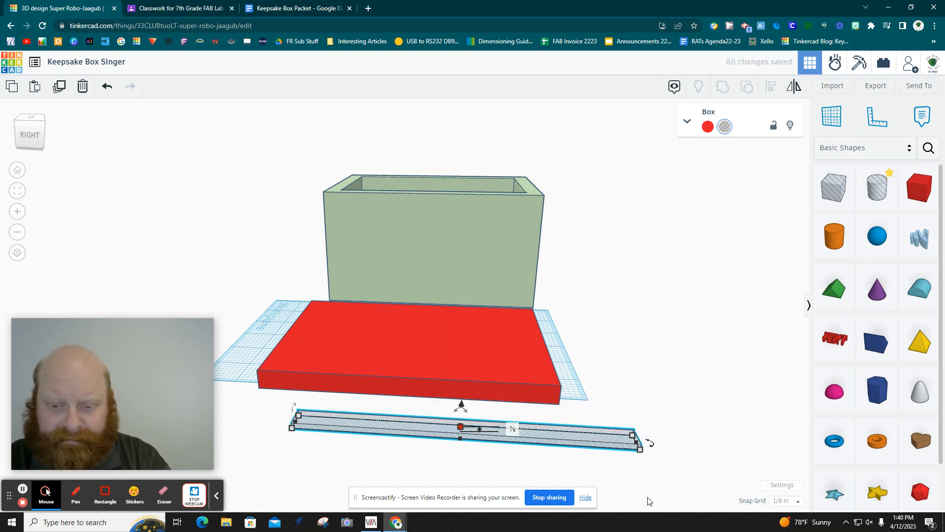
- Move the thin hole strip under the red top piece, flush with its outer long edge and both ends
drag(611, 436, 536, 395)
scroll(536, 395, up, 5)
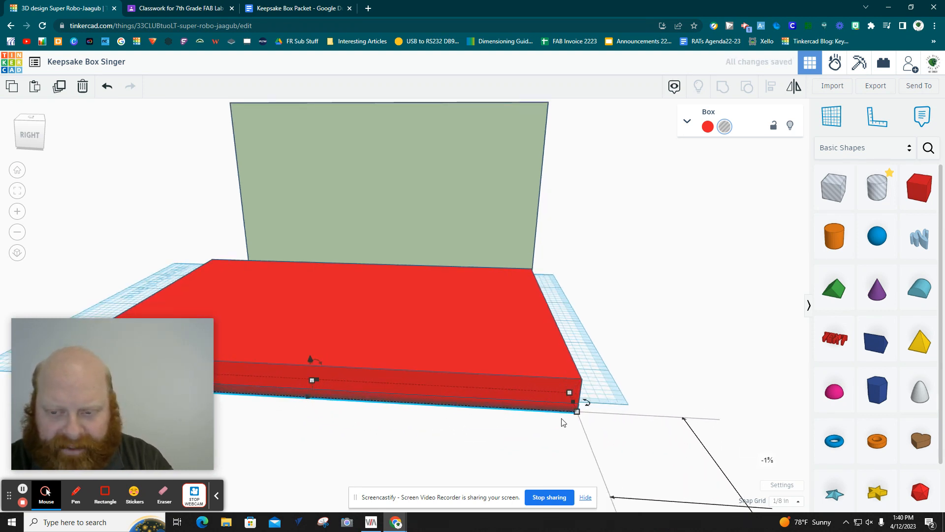
right_drag(706, 376, 468, 368)
click(341, 462)
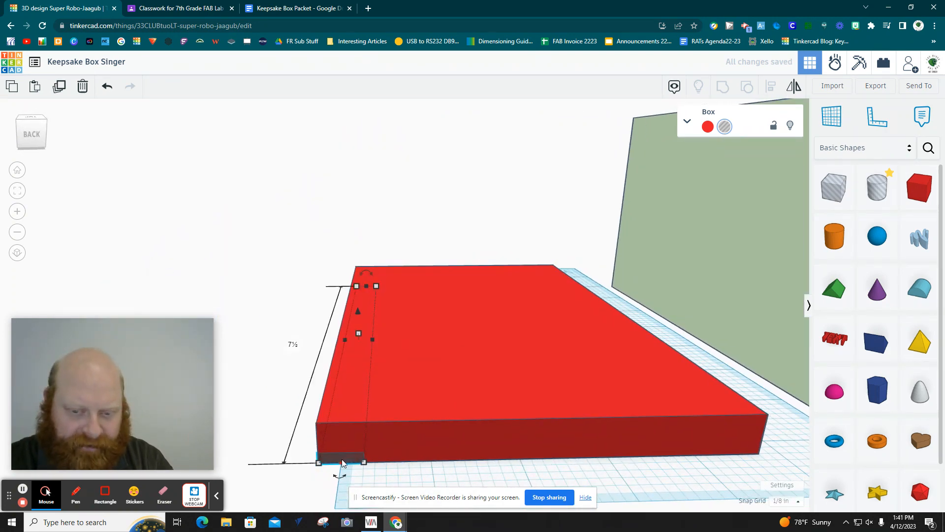
click(292, 466)
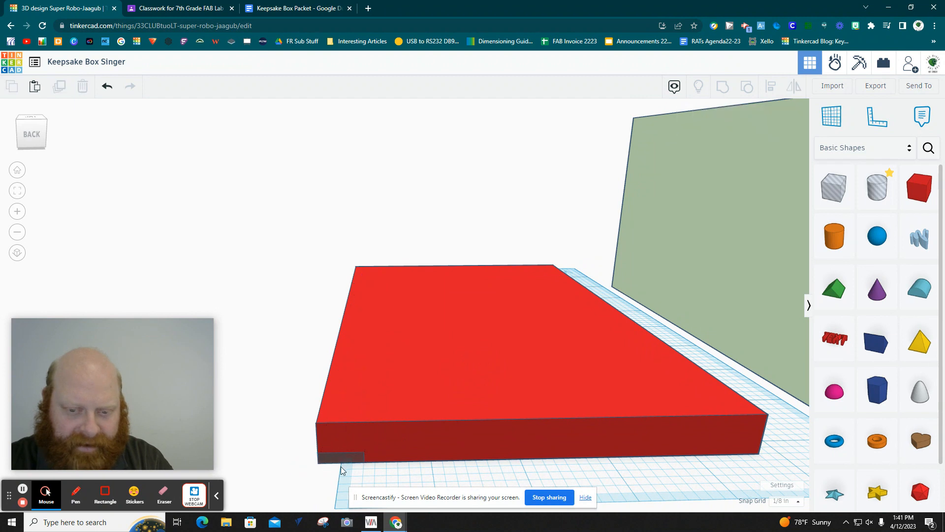
- Duplicate the hole strip and shift the copy across the red top piece until it is flush with the opposite long edge
click(327, 461)
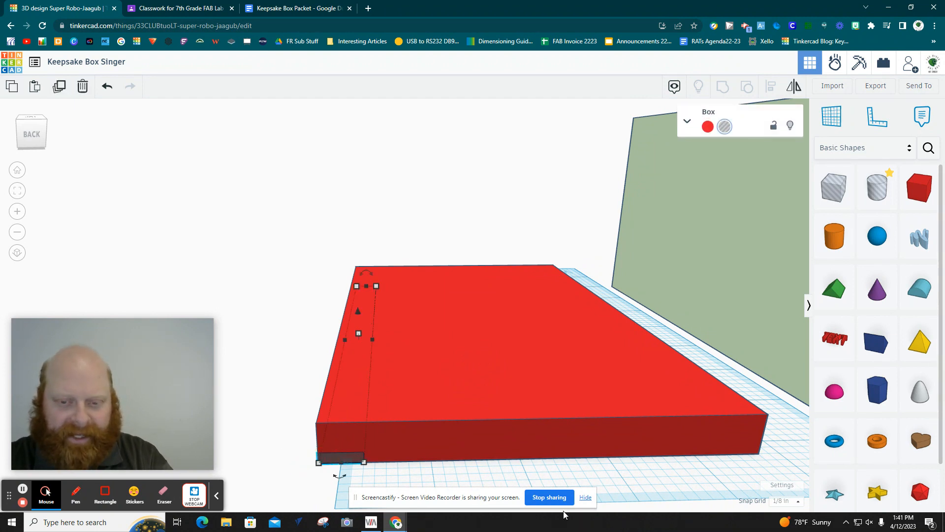
key(ctrl+d)
key(Right)
key(Right)
key(Right)
key(Right)
key(Right)
key(Right)
key(Right)
key(Right)
key(Right)
key(Right)
key(Right)
key(Right)
key(Right)
key(Right)
key(Right)
key(Right)
key(Right)
key(Right)
key(Right)
key(Right)
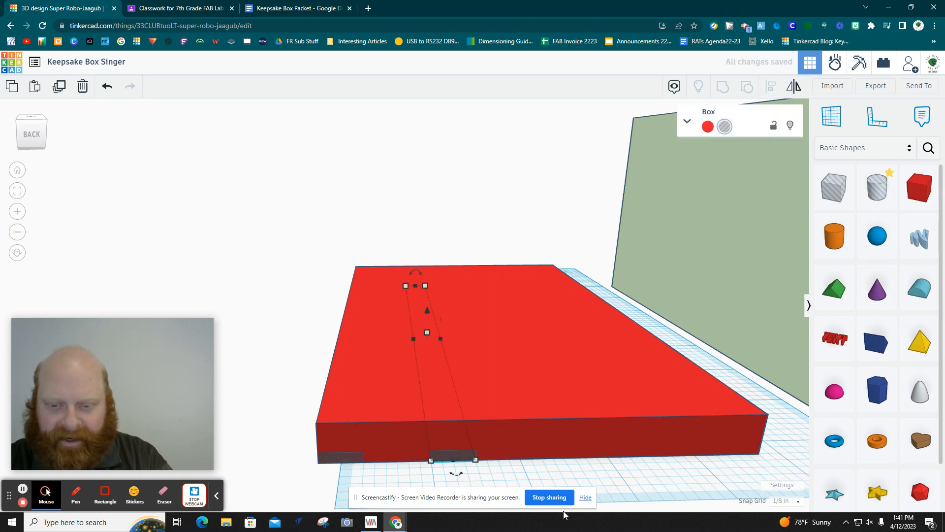
key(Right)
key(Right)
key(Right)
key(Right)
key(Right)
key(Right)
key(Right)
key(Right)
key(Right)
key(Right)
key(Right)
key(Right)
key(Right)
key(Left)
key(Left)
key(Left)
key(Left)
key(Left)
key(Left)
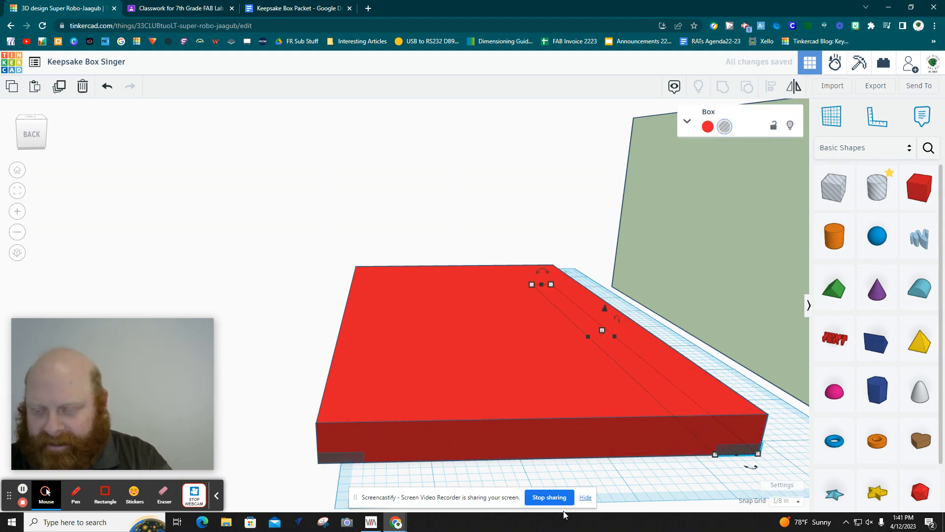
right_drag(724, 488, 667, 465)
click(538, 456)
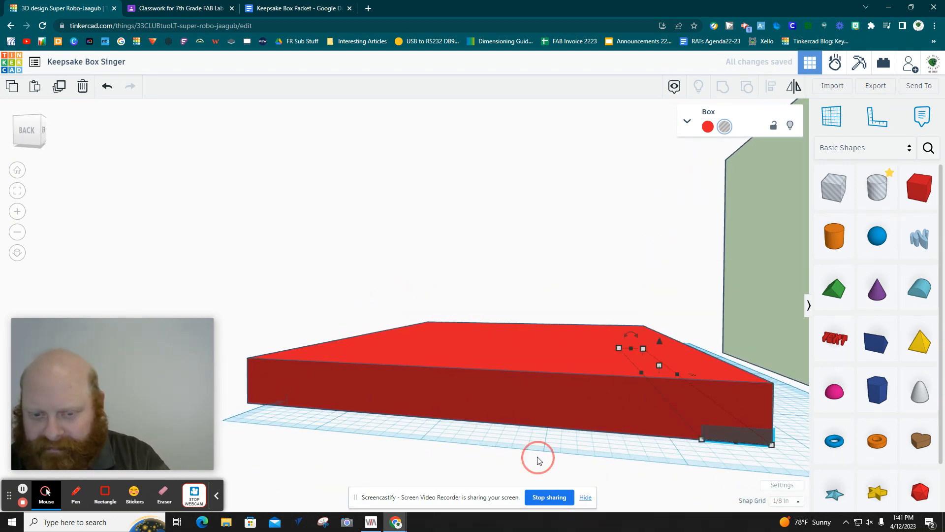
click(433, 445)
right_drag(407, 449, 669, 458)
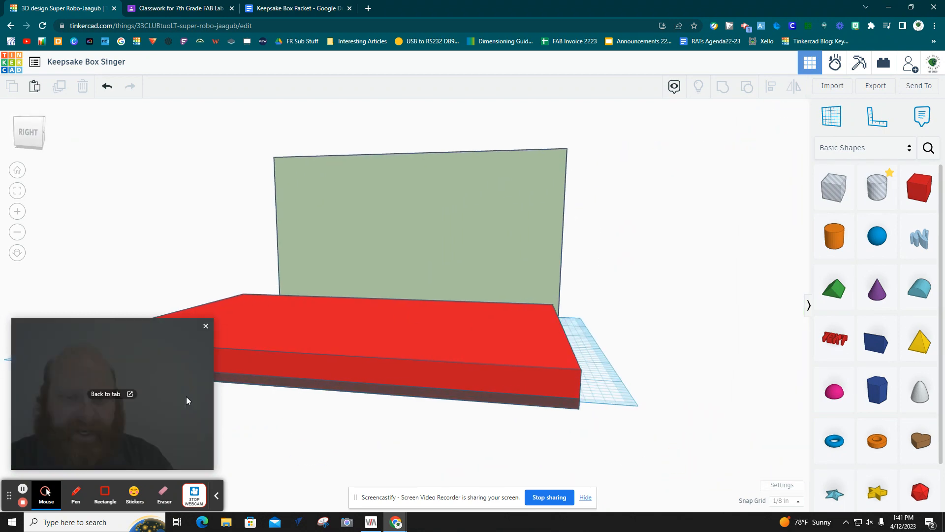
scroll(363, 434, down, 3)
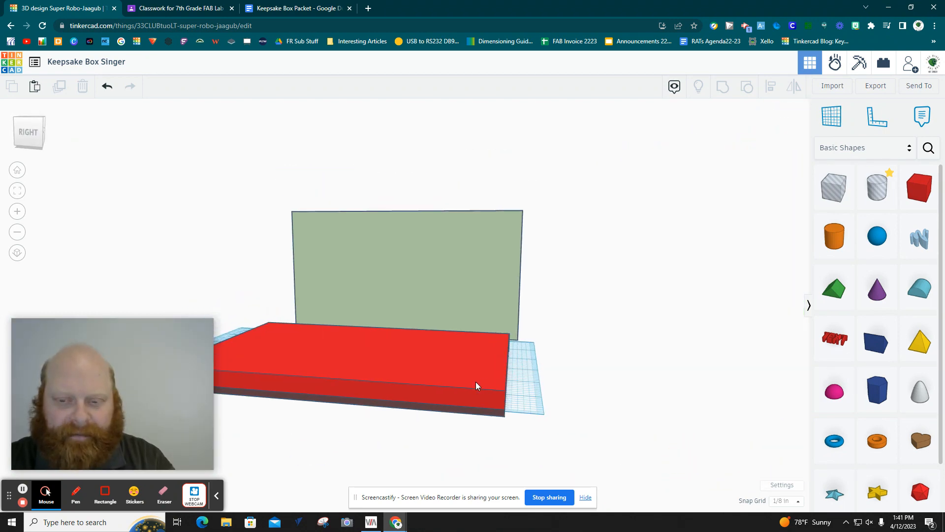
- Check the top's dimensions in the Keepsake Box Packet document and place a box hole beside the red top piece's short edge
click(272, 10)
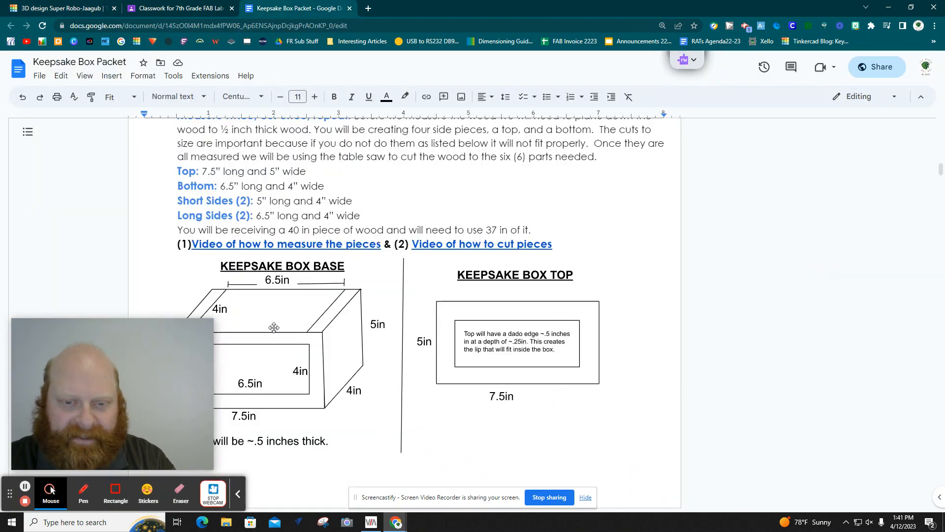
click(58, 10)
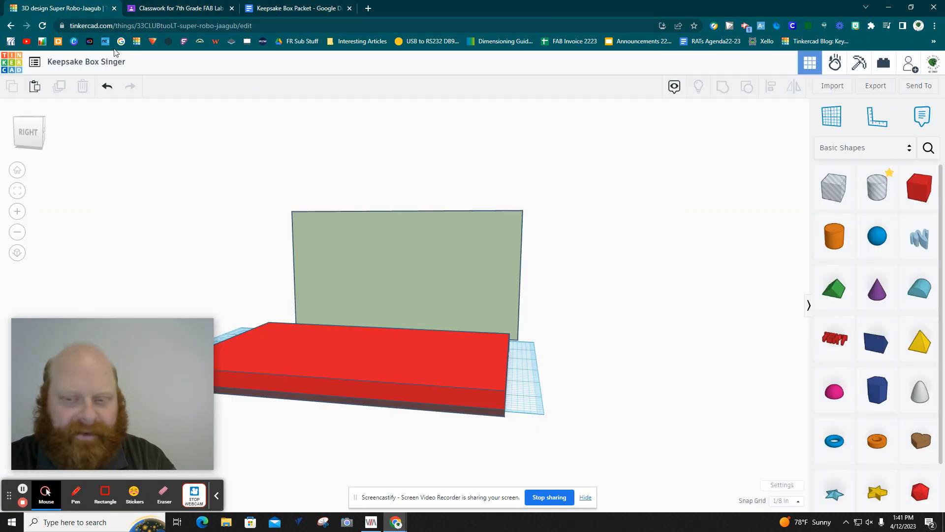
click(500, 385)
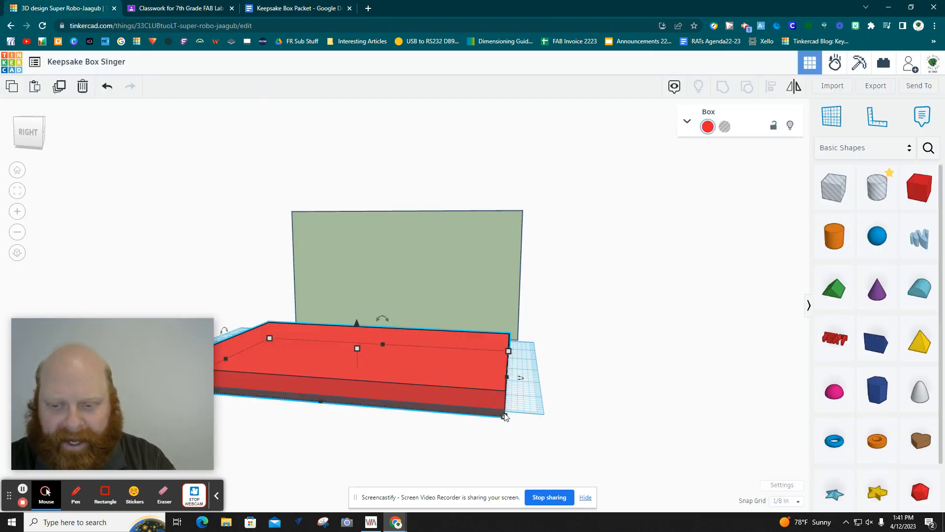
click(551, 433)
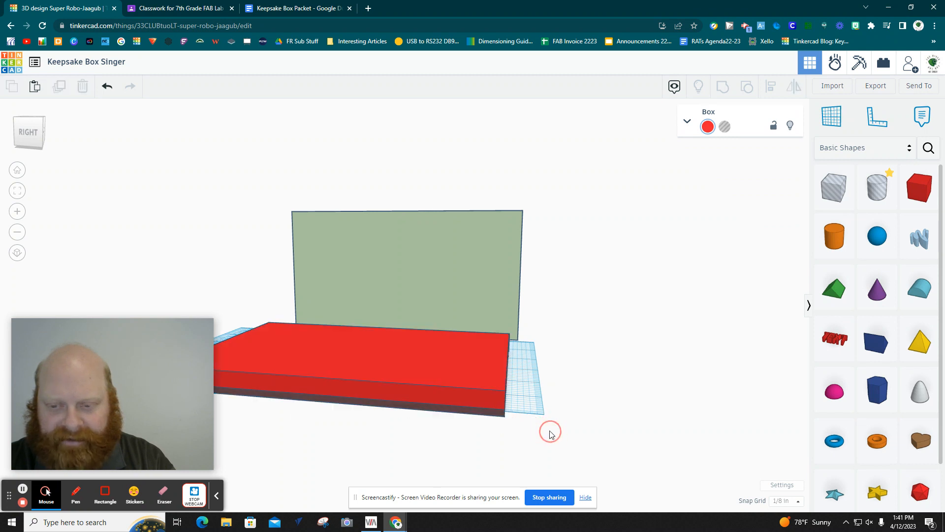
drag(834, 187, 539, 412)
- Size the new box hole to 5 inches long, 0.5 inch wide and 0.125 inch high
right_drag(638, 420, 472, 438)
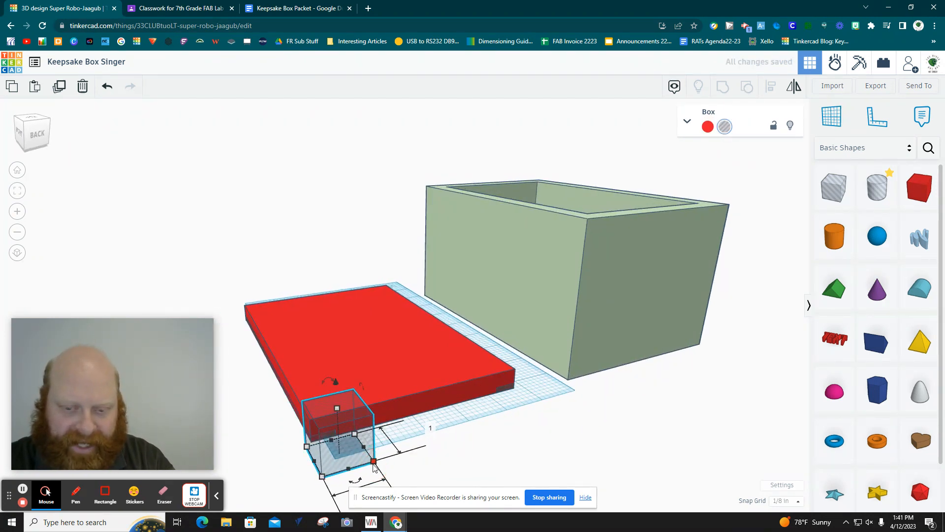
scroll(373, 464, down, 3)
right_drag(296, 482, 495, 439)
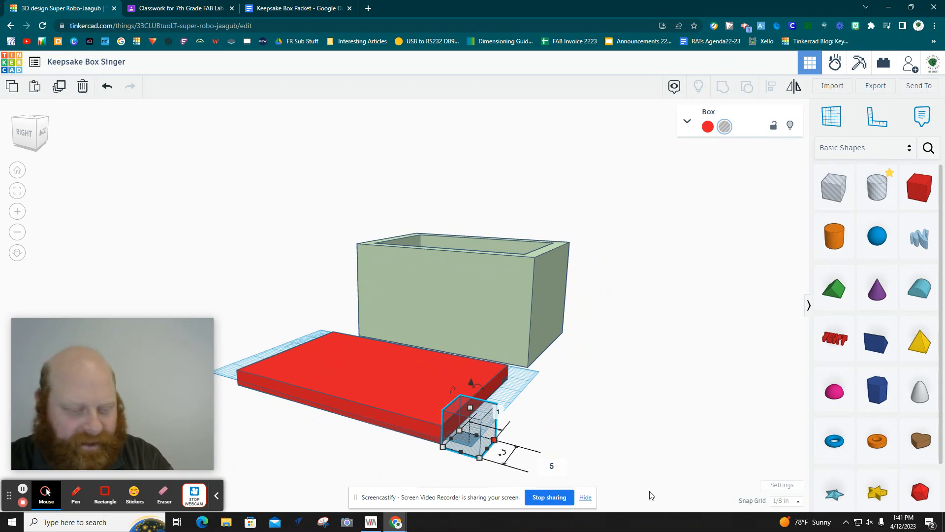
key(Tab)
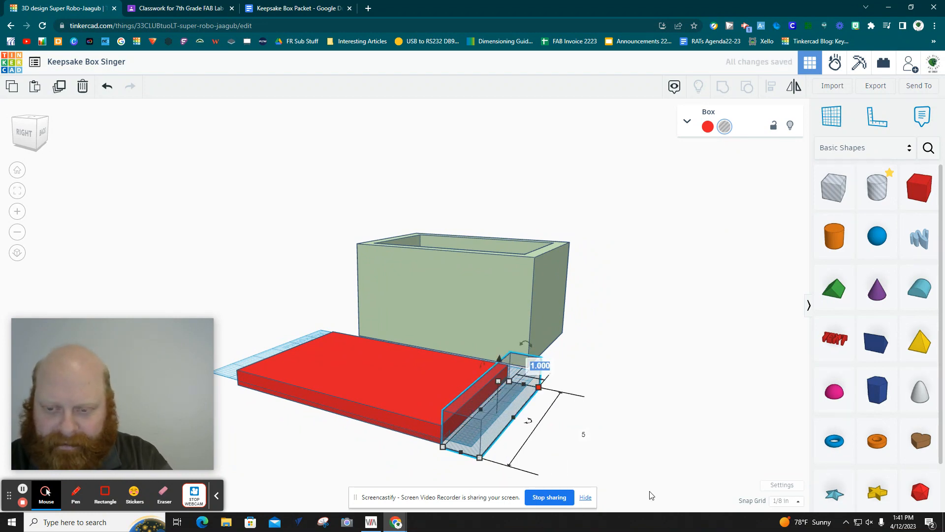
text(.5)
key(Return)
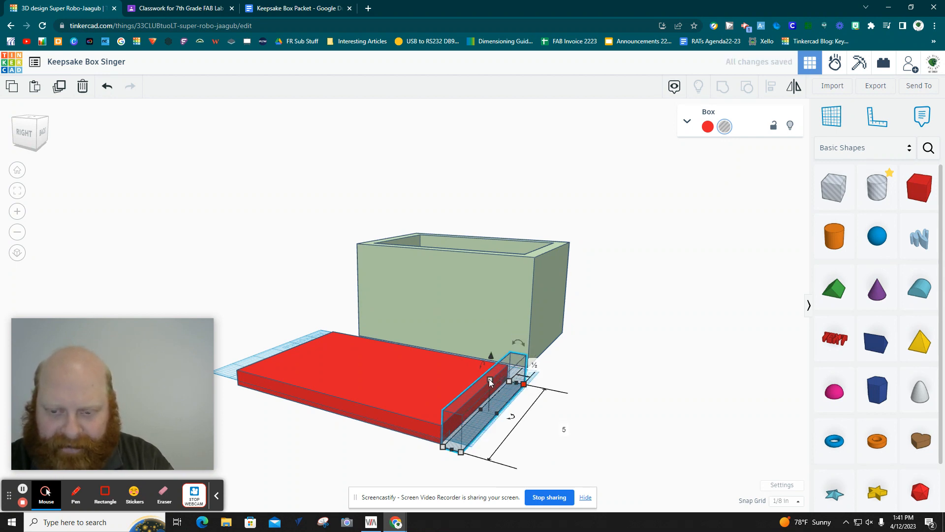
click(548, 396)
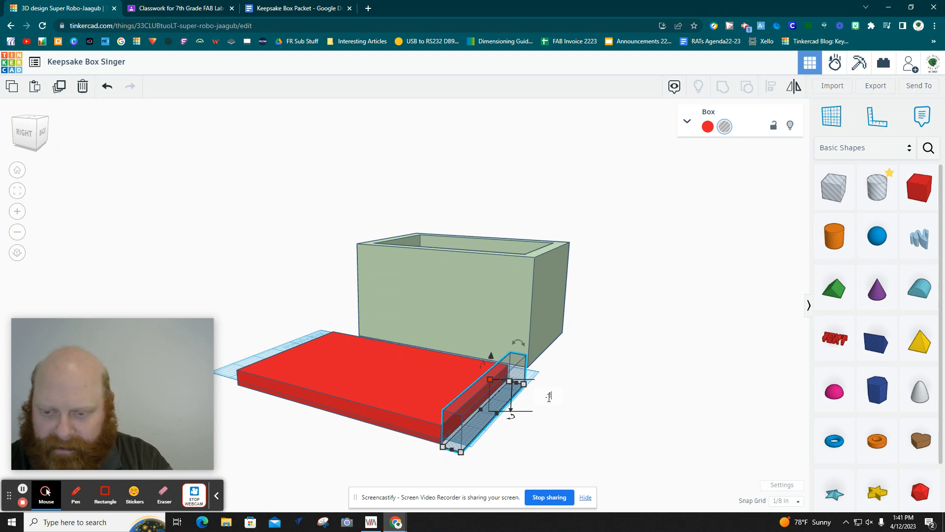
text(.125)
key(Return)
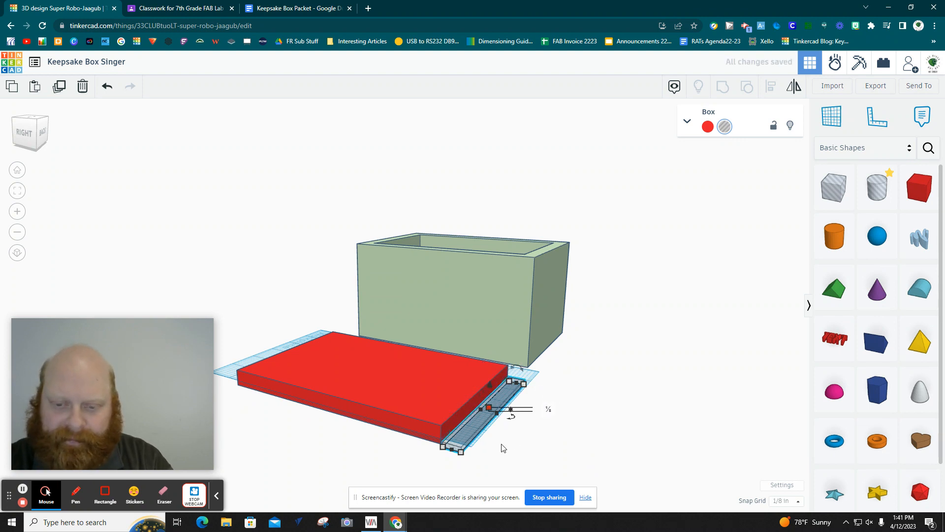
- Move the 5-inch hole strip under the red top piece, flush with its short edge and both long sides
scroll(502, 448, up, 4)
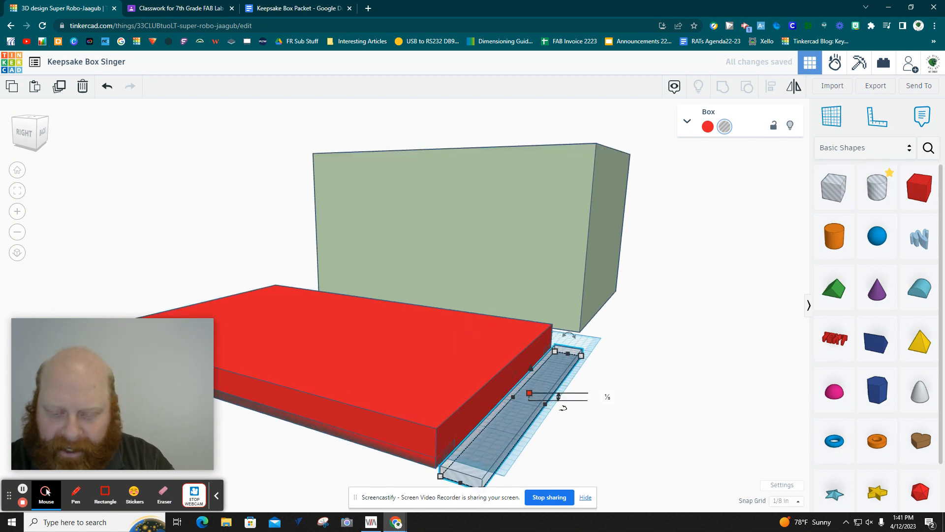
key(Left)
key(Left)
key(Left)
key(Left)
key(Left)
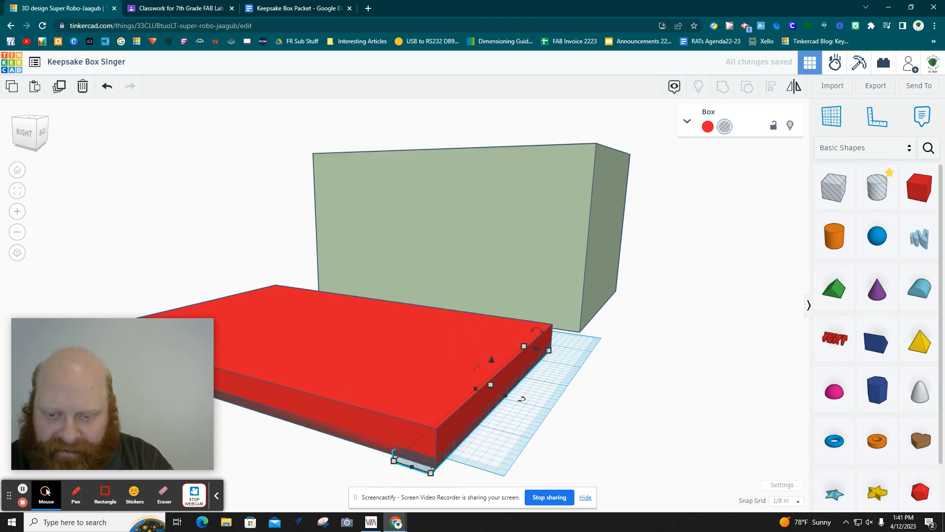
key(Up)
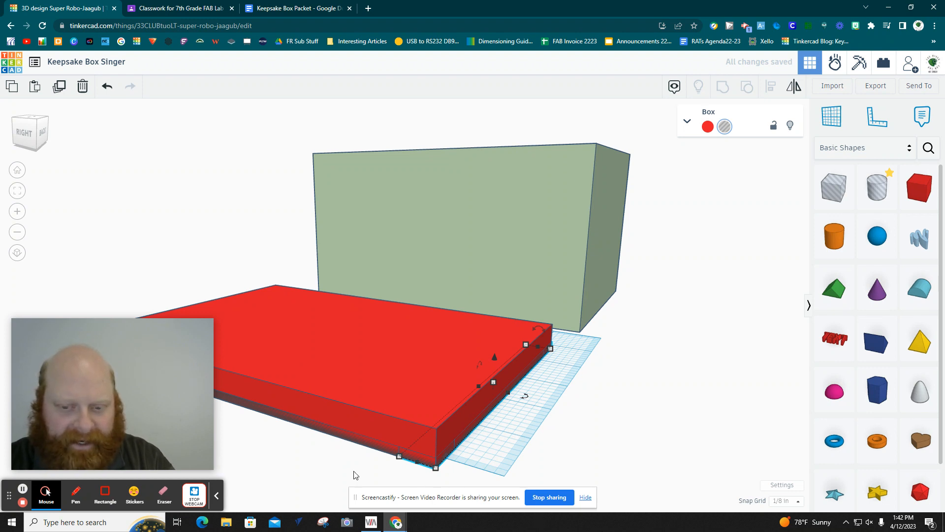
- Expose and copy the short hole strip, put the red top piece back in place, and paste a duplicate of the strip
right_drag(346, 466, 254, 394)
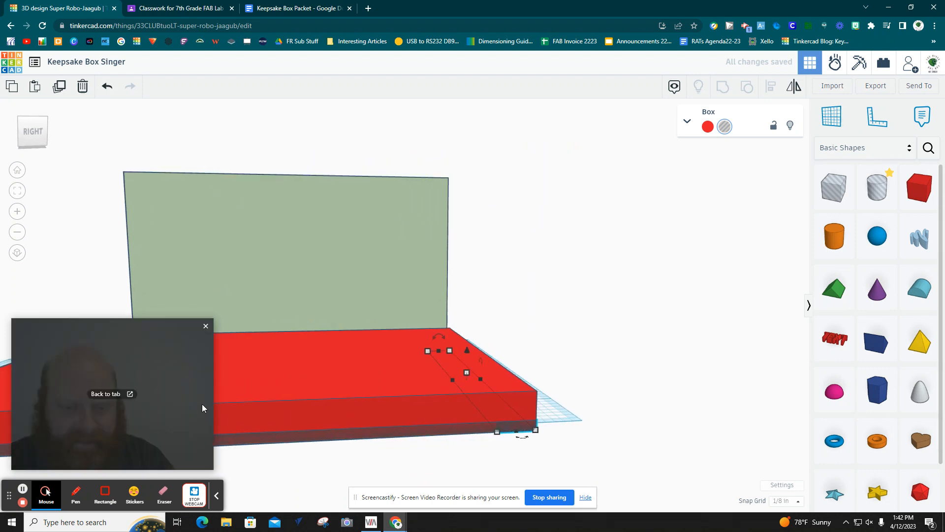
drag(198, 413, 791, 236)
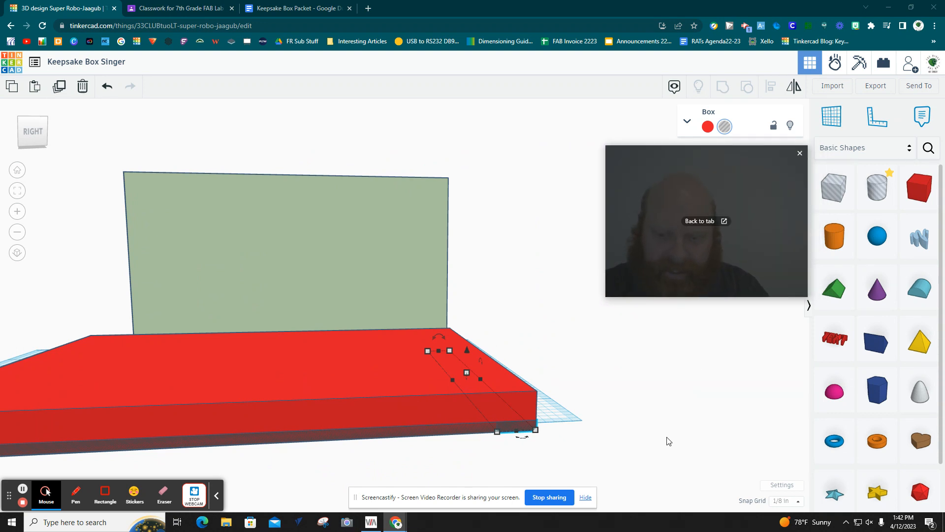
click(513, 437)
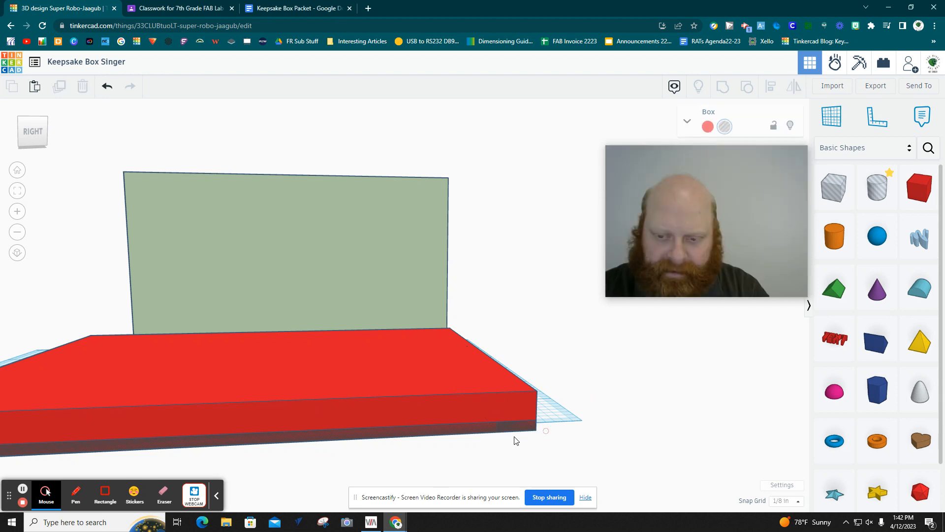
click(515, 426)
right_drag(598, 422, 526, 437)
click(526, 436)
click(527, 433)
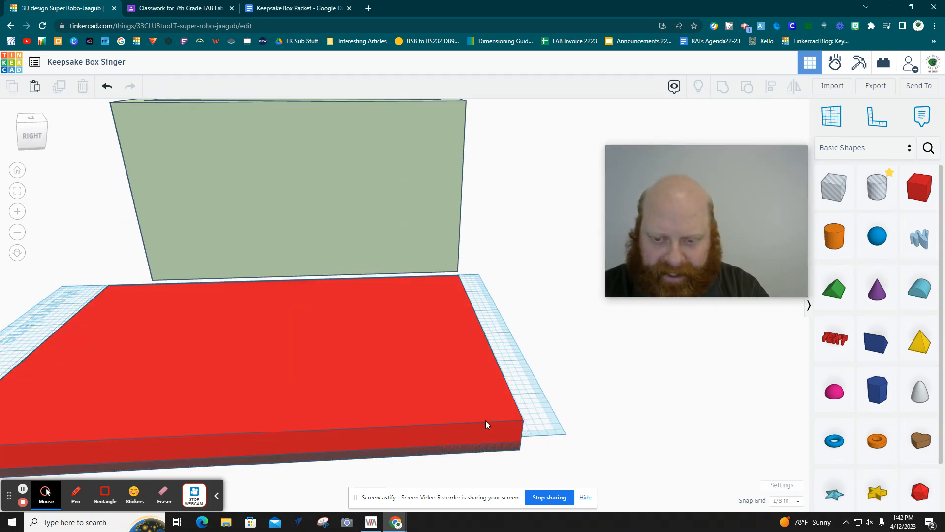
drag(461, 401, 437, 409)
click(488, 394)
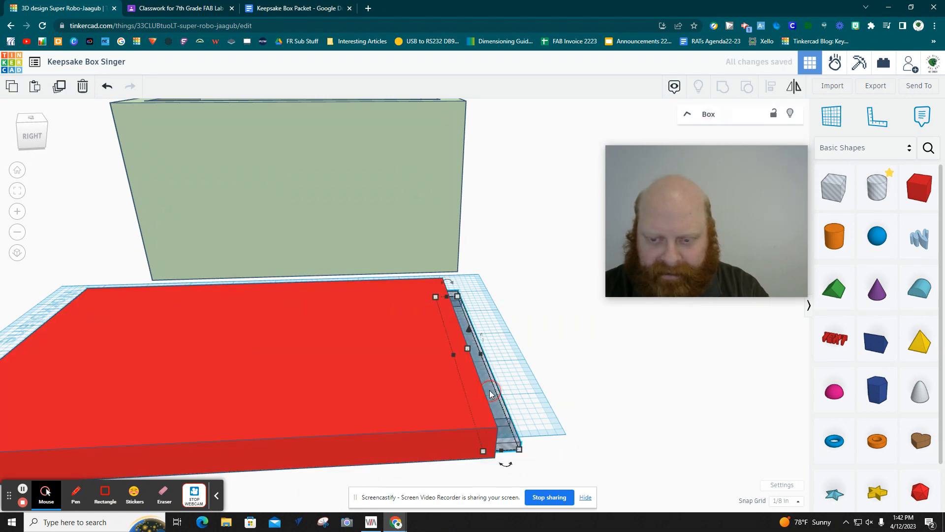
click(427, 384)
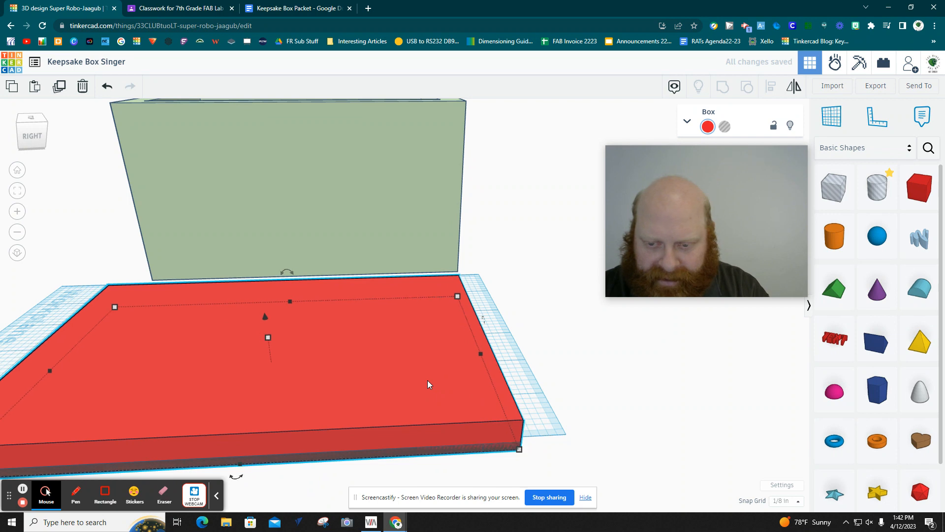
key(ctrl+v)
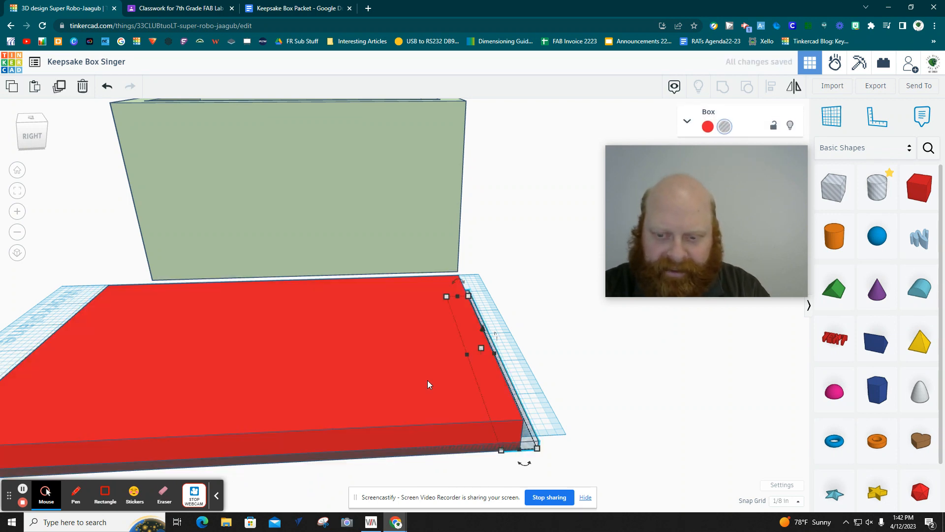
- Shift the duplicated strip across the red top piece until it is flush with the opposite short edge
key(Left)
key(Left)
key(Left)
key(Left)
key(Left)
key(Left)
key(Left)
key(Left)
key(Left)
key(Left)
key(Left)
key(Left)
key(Left)
key(Left)
key(Left)
key(Left)
key(Left)
key(Left)
key(Left)
key(Left)
key(Left)
key(Left)
key(Left)
key(Left)
key(Left)
key(Left)
key(Left)
key(Left)
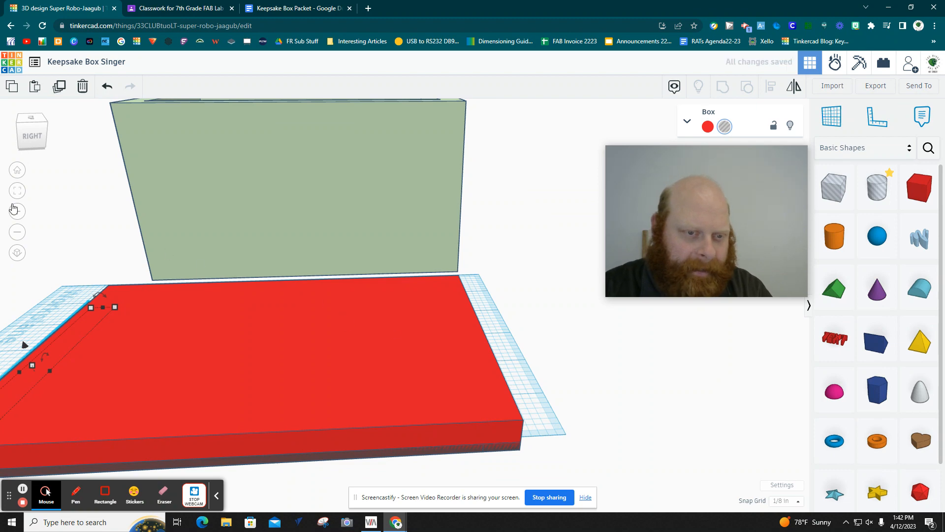
click(18, 191)
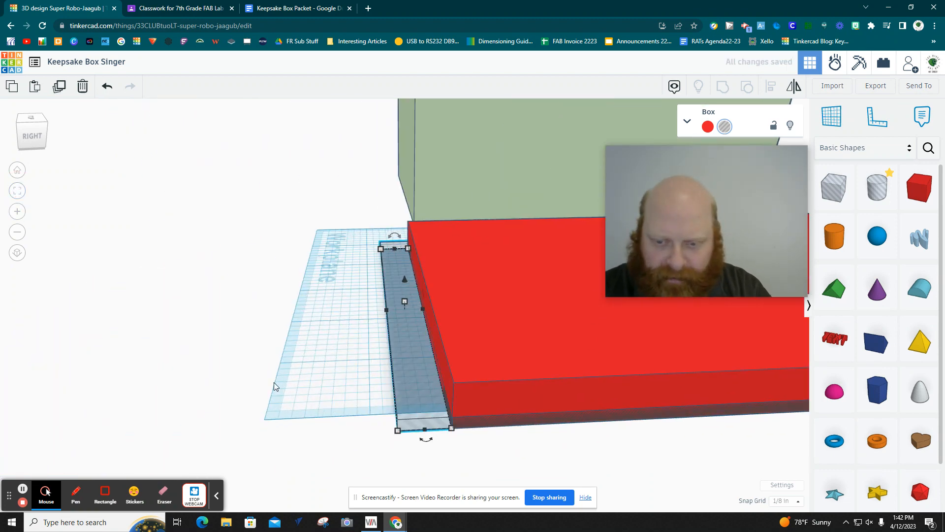
key(Right)
key(Right)
key(Right)
key(Right)
key(Right)
key(Right)
key(Right)
key(Right)
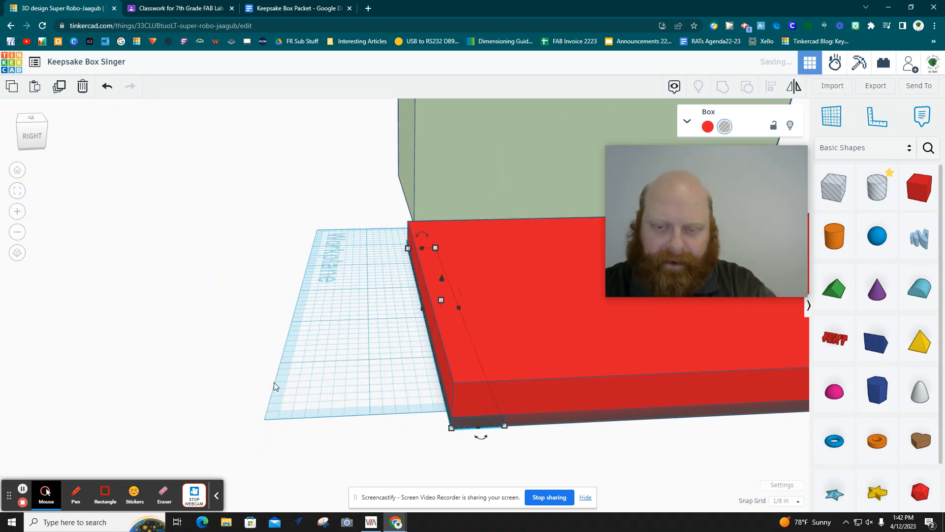
- Select the red top piece together with its four hole strips and group them to cut the dado lip
click(562, 473)
right_drag(742, 458, 721, 477)
drag(732, 253, 229, 174)
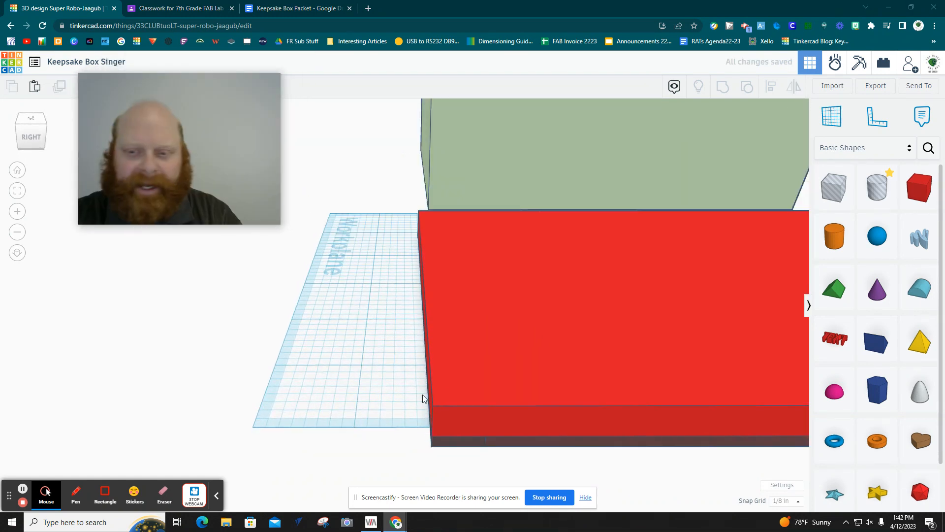
scroll(571, 346, down, 2)
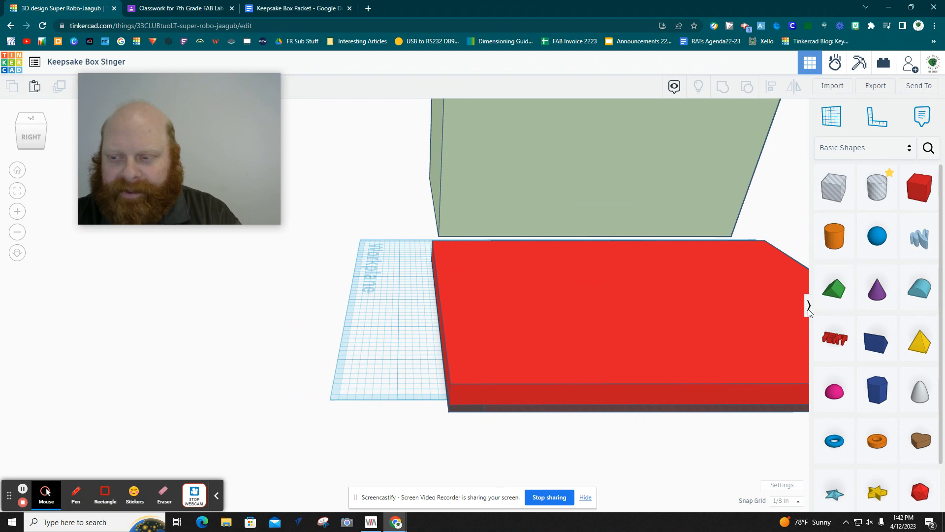
click(808, 310)
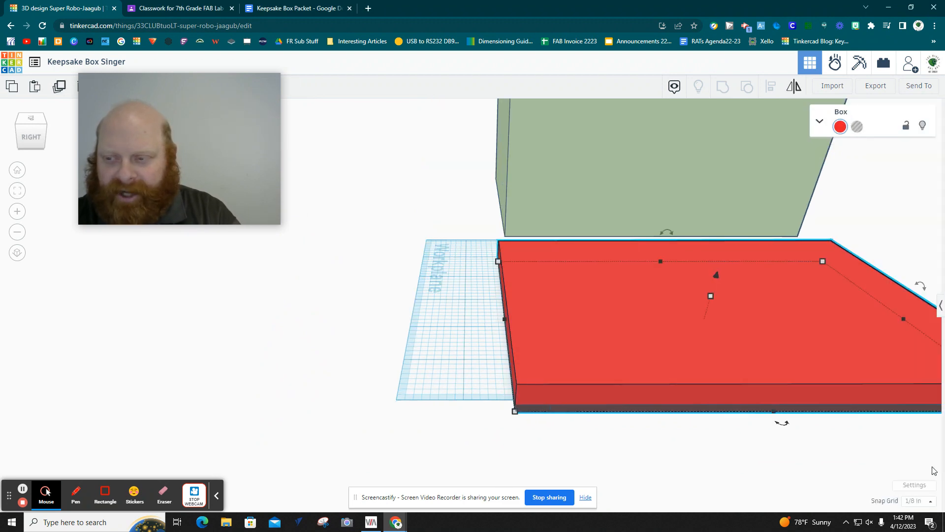
right_drag(934, 470, 841, 394)
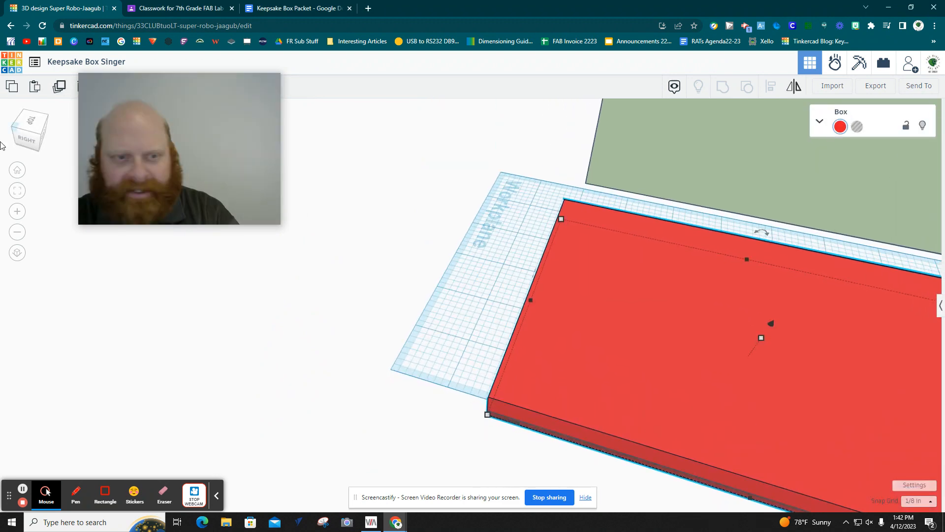
click(31, 120)
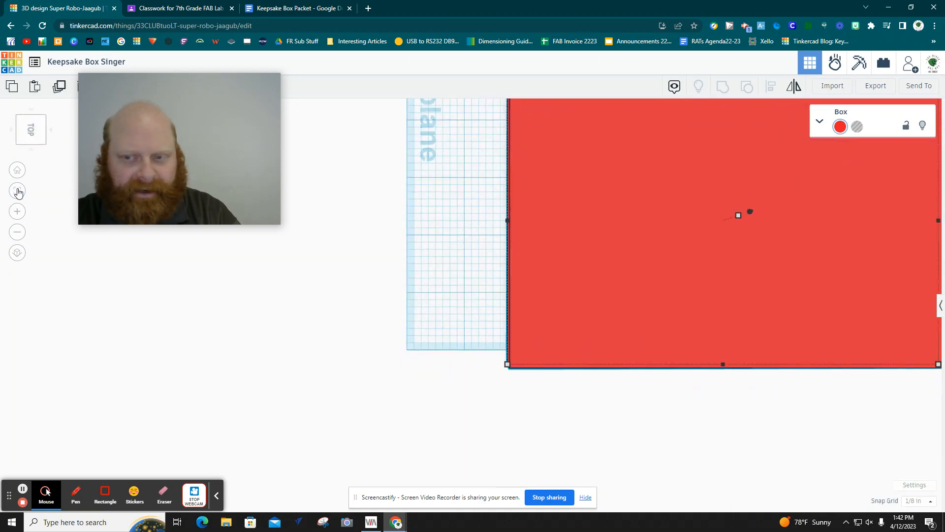
click(17, 191)
click(527, 439)
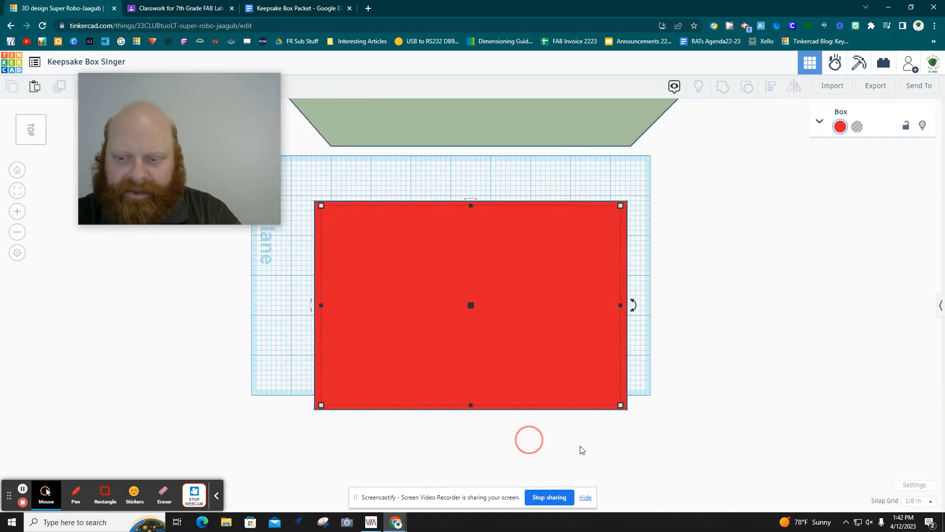
drag(667, 431, 295, 184)
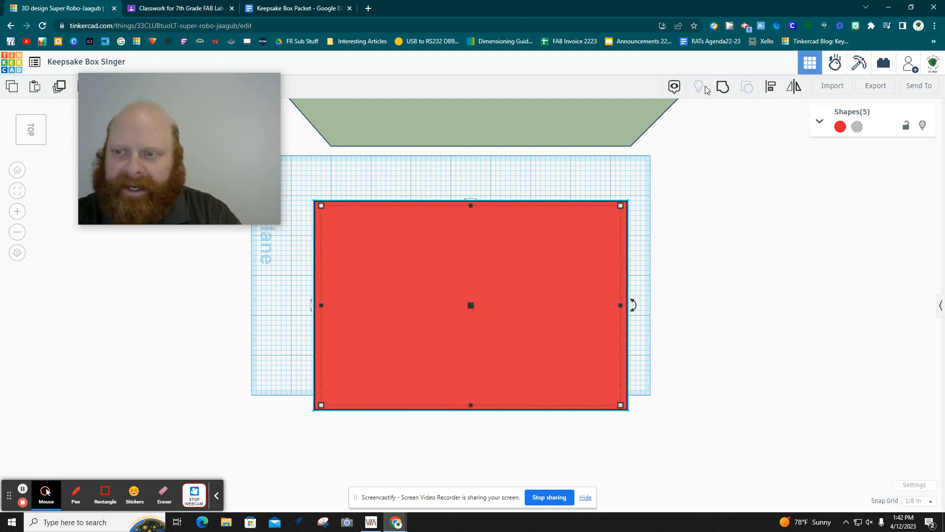
click(722, 88)
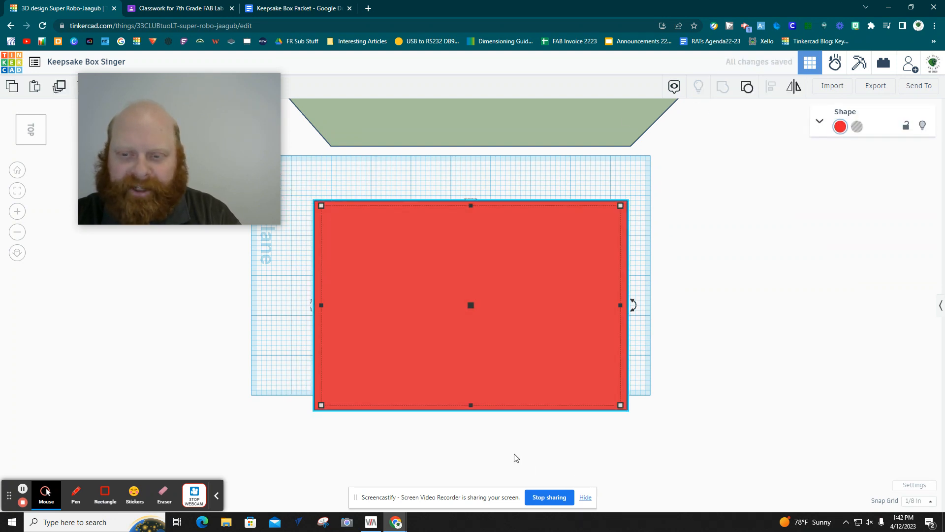
- Raise the grouped red lid 4 inches above the workplane and examine the lip on its underside
right_drag(520, 462, 491, 324)
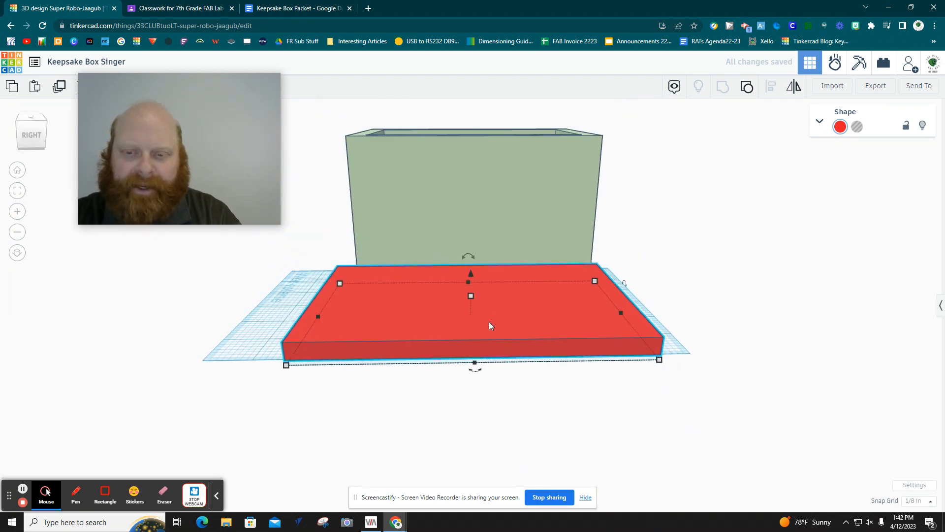
drag(471, 273, 483, 93)
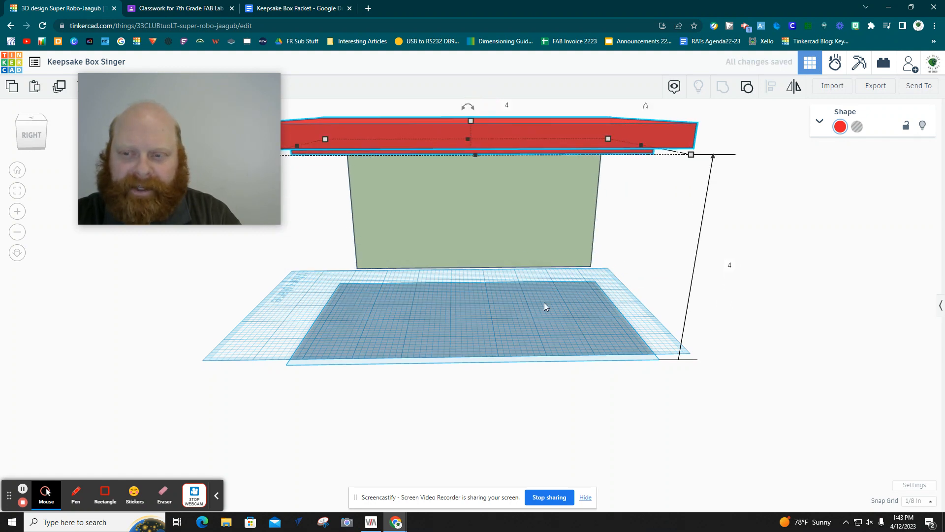
right_drag(539, 431, 534, 379)
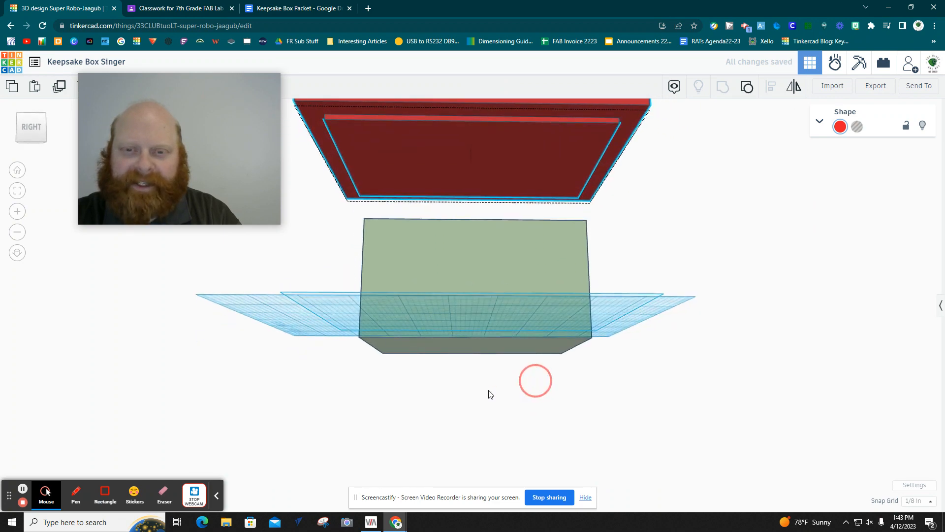
click(285, 219)
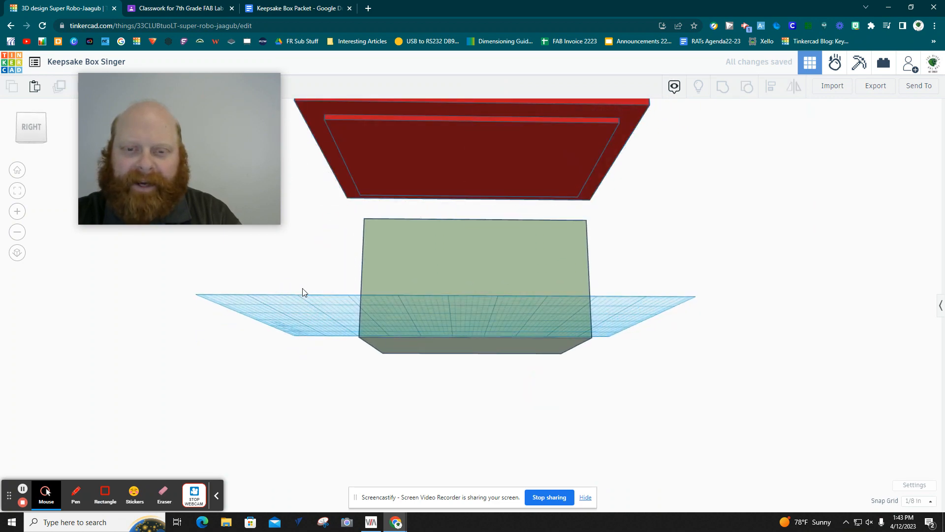
- Shift the green box base horizontally across the workplane until it sits beneath the raised red lid
right_drag(380, 325, 185, 299)
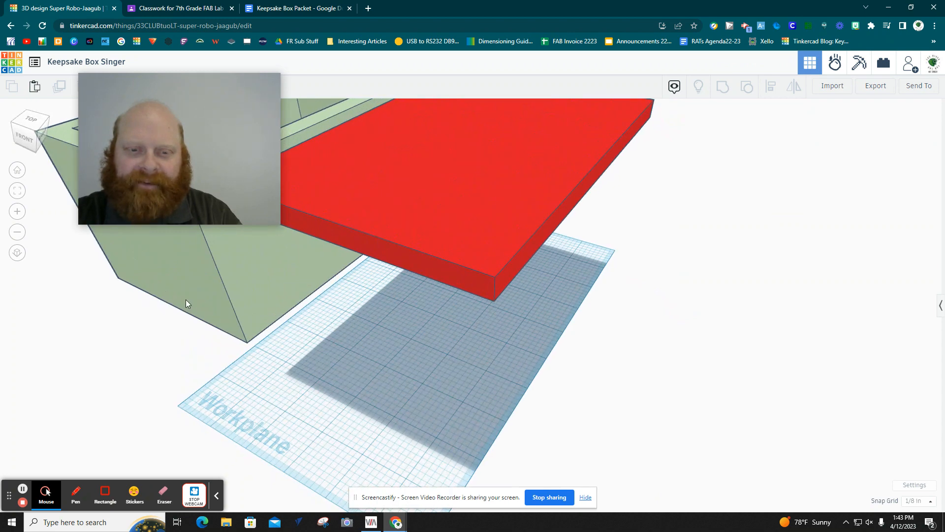
click(185, 299)
key(Right)
key(Right)
key(Right)
key(Right)
key(Right)
key(Right)
key(Right)
key(Right)
key(Right)
key(Right)
key(Right)
key(Right)
key(Right)
key(Right)
key(Right)
key(Right)
key(Right)
key(Right)
key(Right)
key(Right)
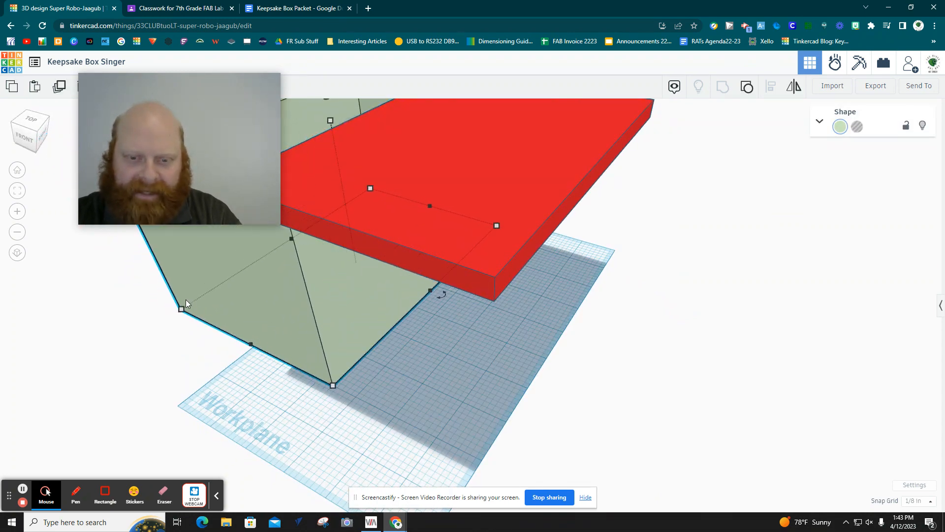
key(Right)
key(Right)
key(Right)
key(Right)
key(Right)
key(Right)
key(Right)
key(Right)
key(Right)
key(Right)
key(Right)
key(Right)
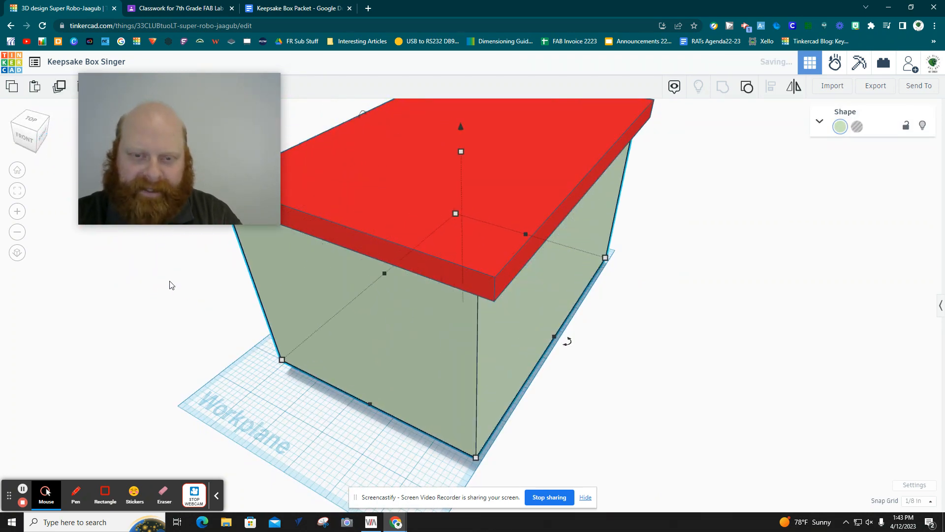
drag(84, 129, 732, 367)
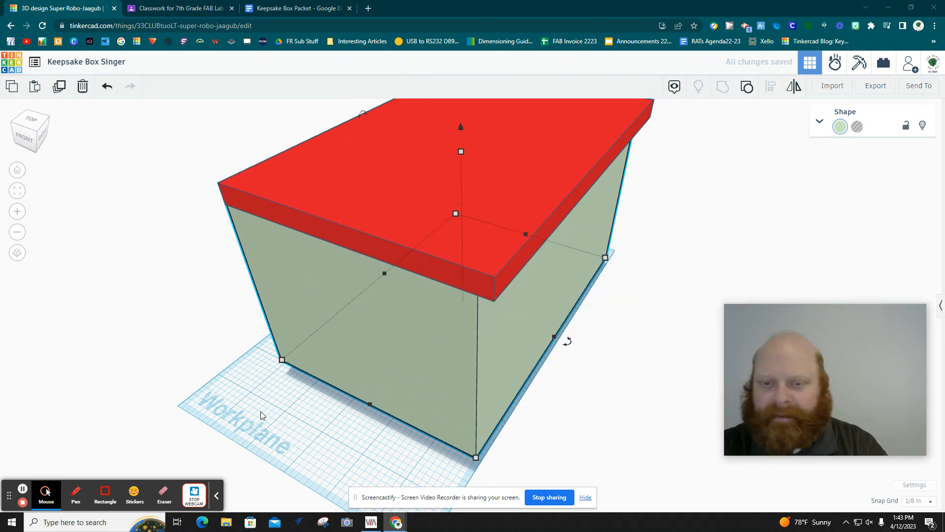
- Nudge the red lid horizontally until its edges line up with the outer edges of the green box
right_drag(237, 409, 377, 378)
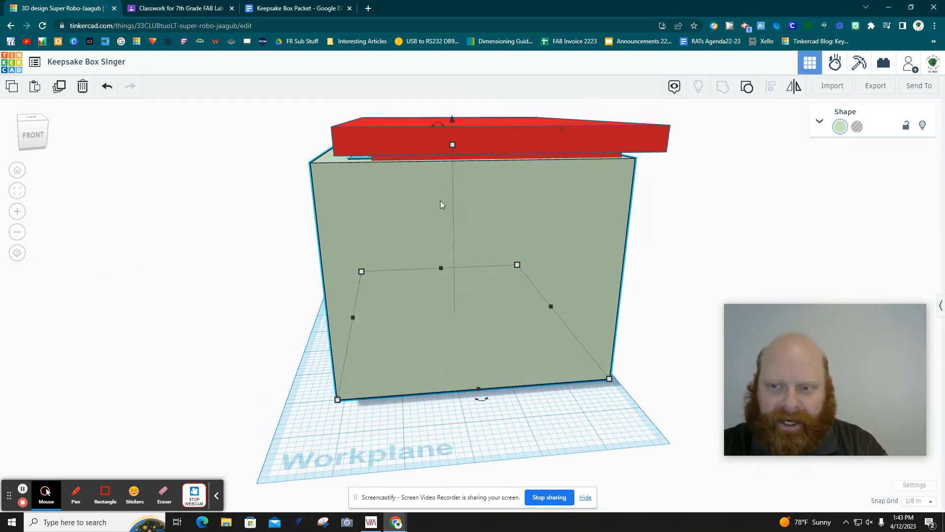
click(442, 143)
key(Left)
key(Left)
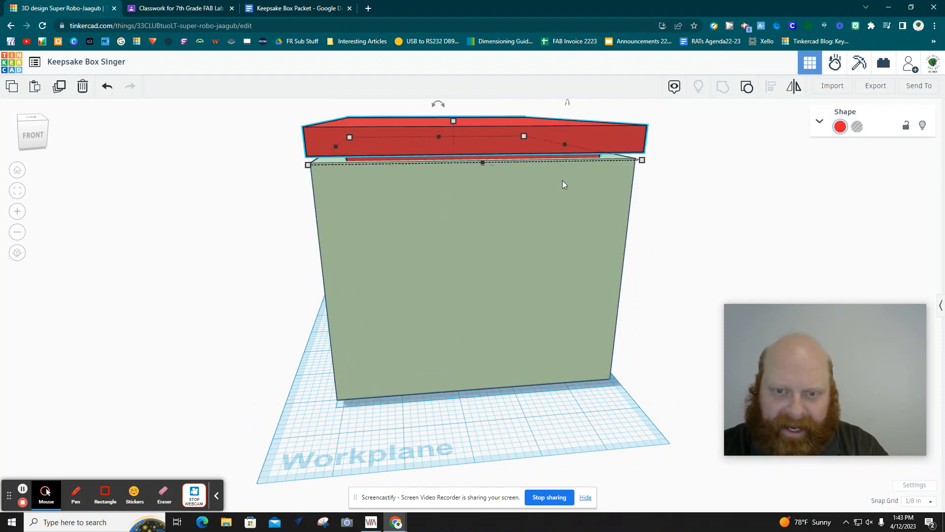
key(Left)
key(Up)
key(Up)
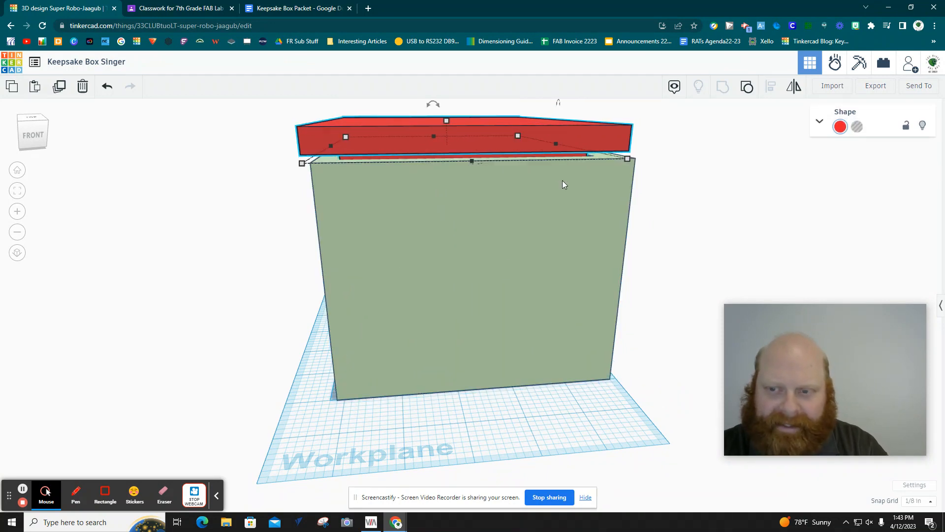
key(Right)
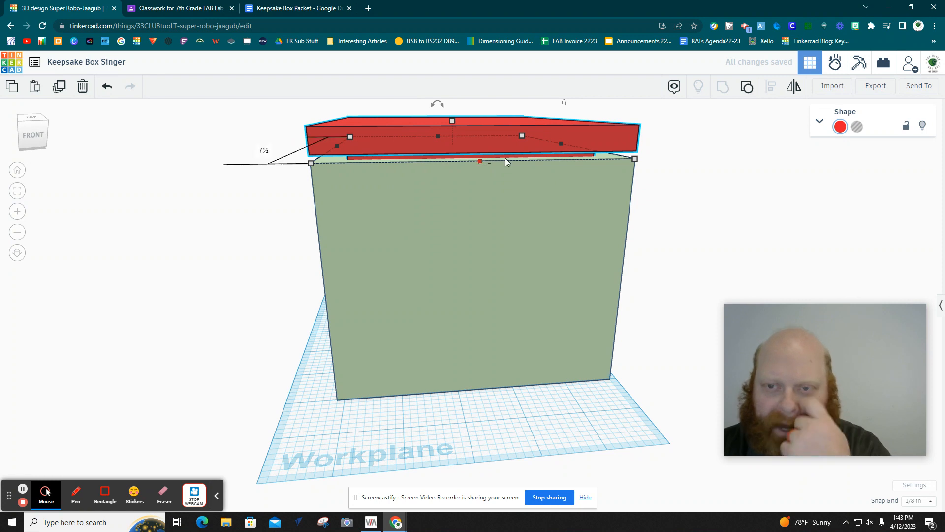
- Lower the red lid onto the rim of the green box so its lip drops into the opening
scroll(490, 208, down, 2)
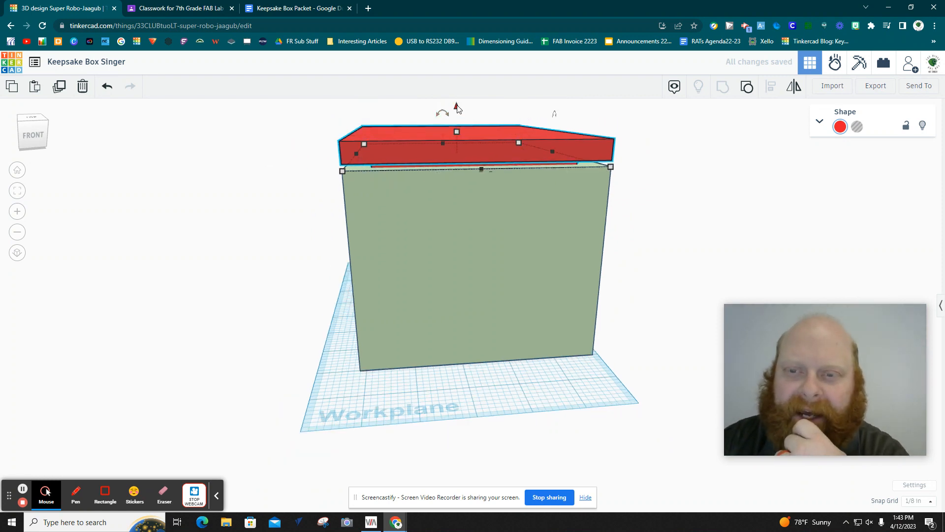
drag(457, 107, 457, 110)
click(459, 384)
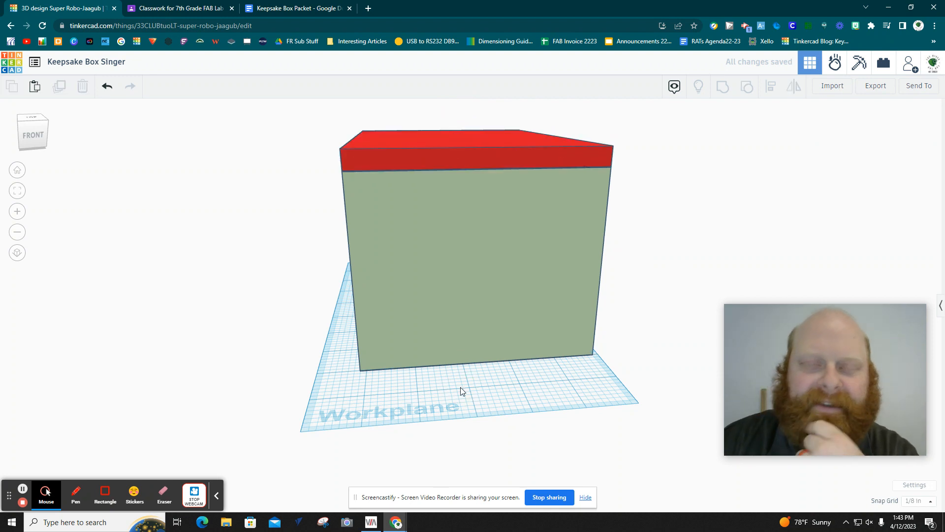
- Switch the green box to a hole to check the lid's fit inside it, and turn it back to solid
click(477, 331)
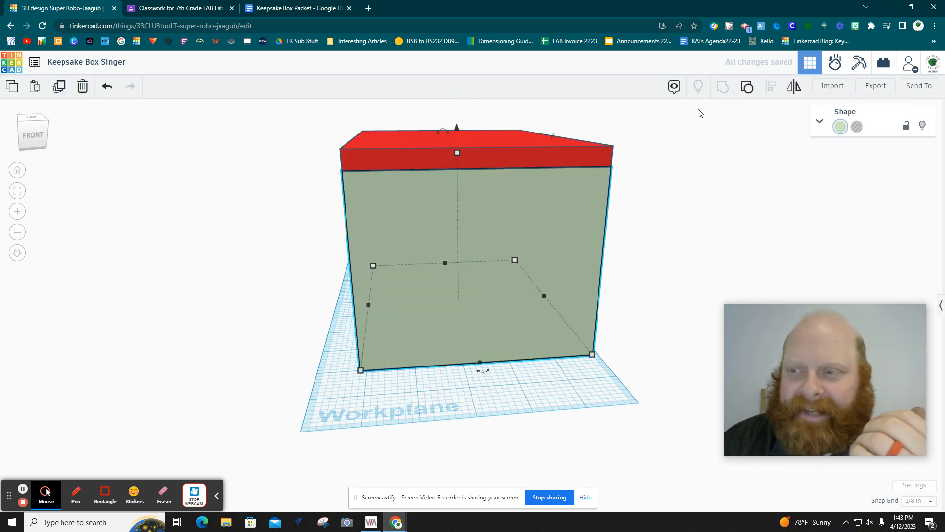
click(857, 127)
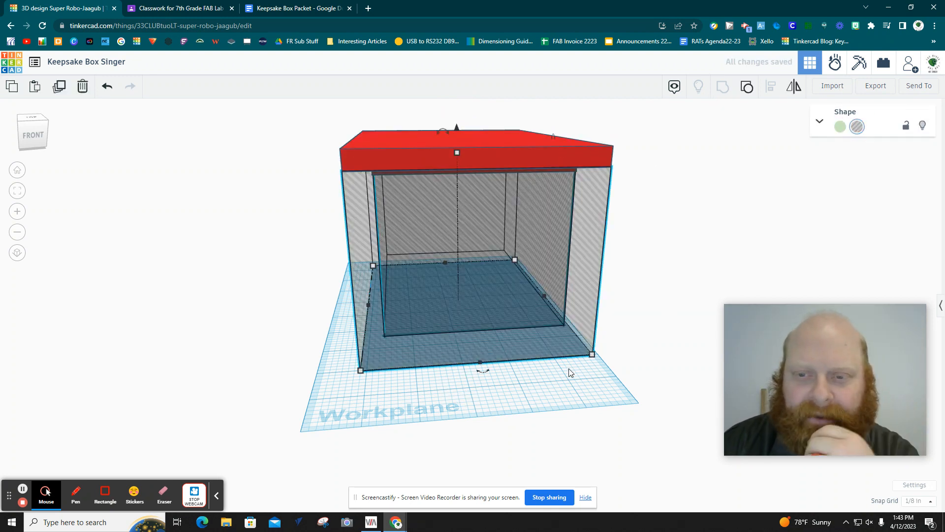
mouse_move(542, 394)
right_down()
mouse_move(542, 364)
mouse_move(530, 392)
right_up()
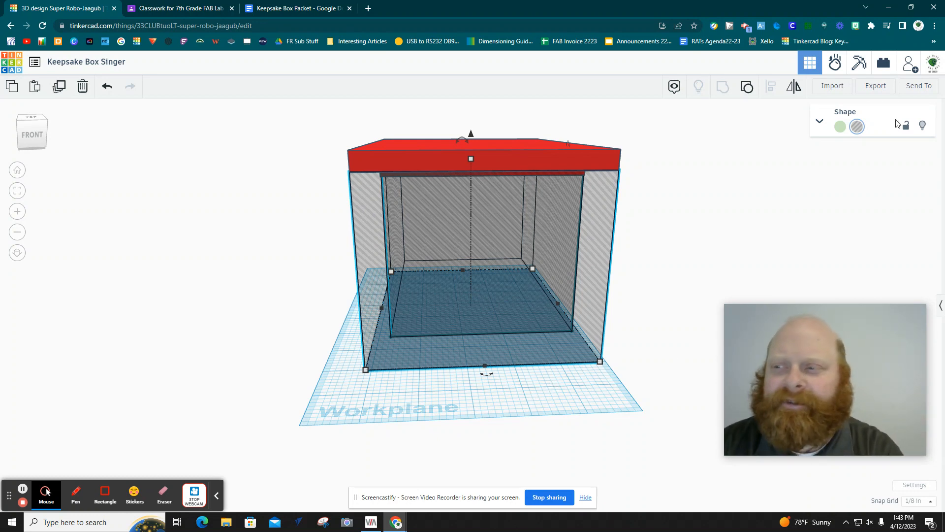
click(840, 127)
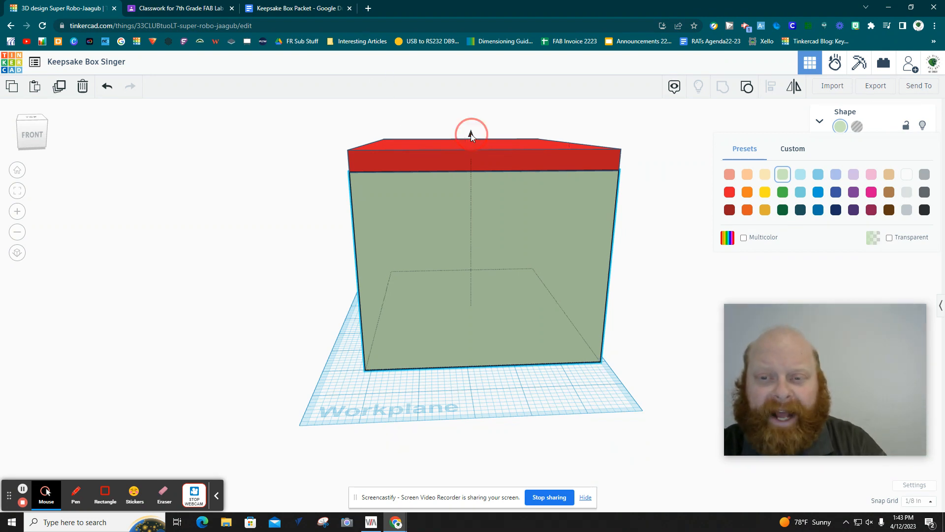
drag(471, 134, 472, 118)
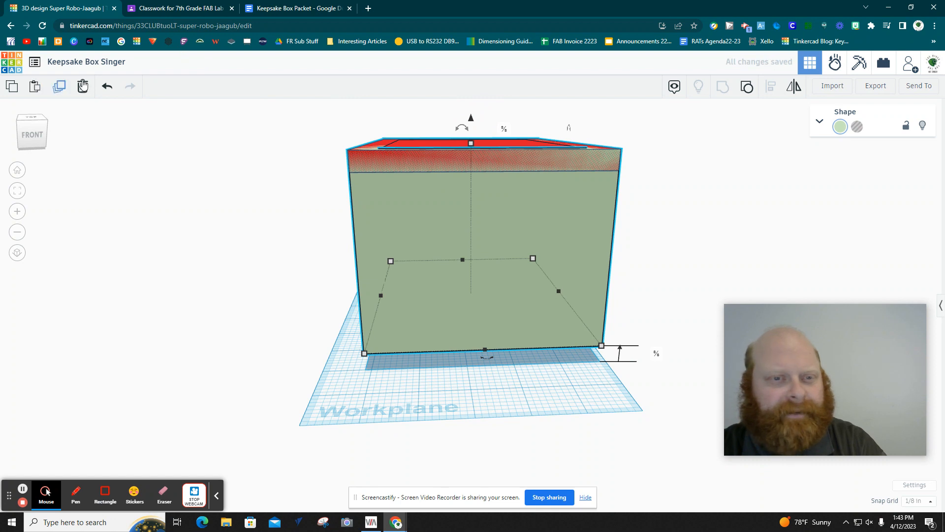
click(106, 86)
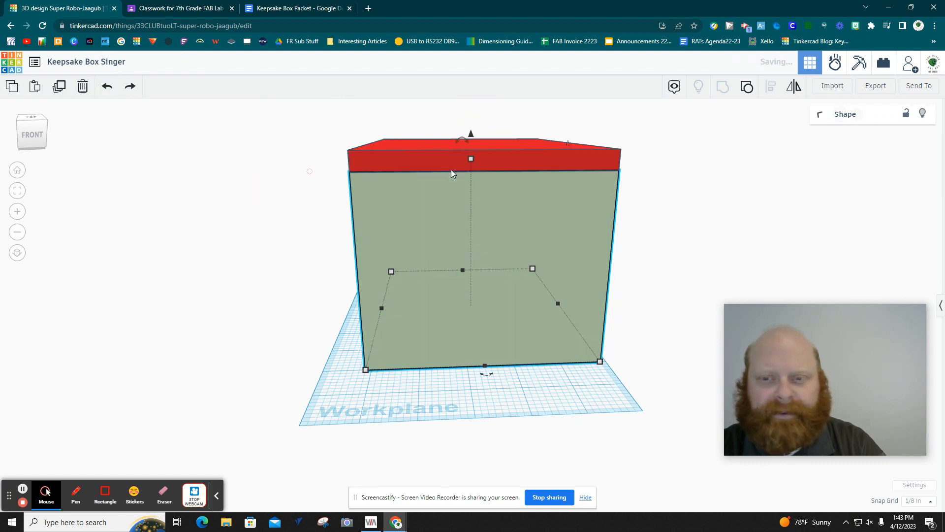
click(655, 169)
- Raise the red lid above the green box, leaving a visible gap between the lip and the rim
click(499, 148)
drag(472, 122, 473, 100)
click(502, 395)
- Examine the box and lifted lid from the top, the front and the front-right corner
scroll(506, 394, down, 2)
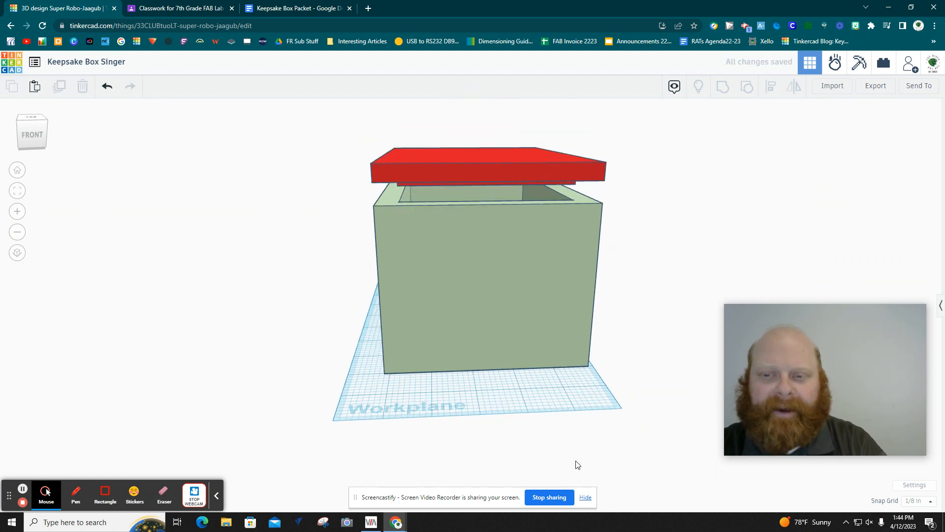
mouse_move(576, 408)
right_down()
mouse_move(566, 381)
mouse_move(559, 400)
right_up()
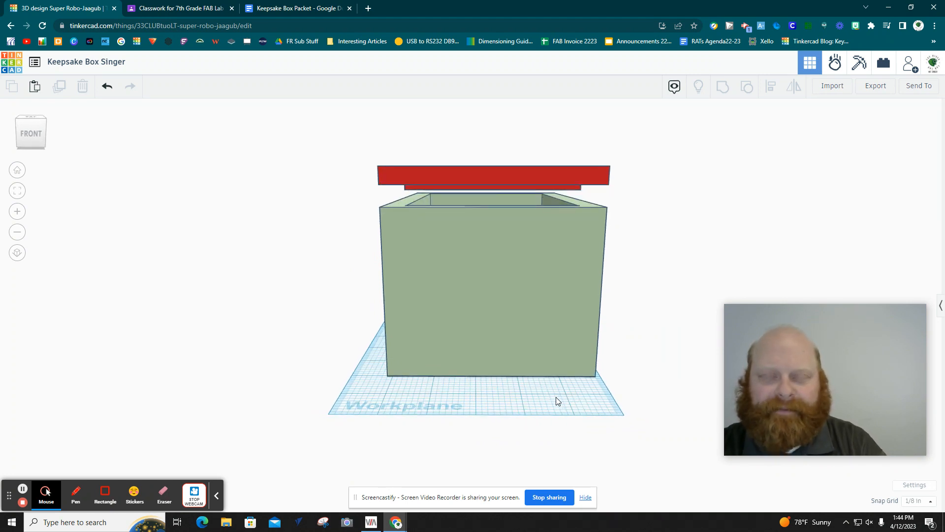
click(28, 122)
click(29, 120)
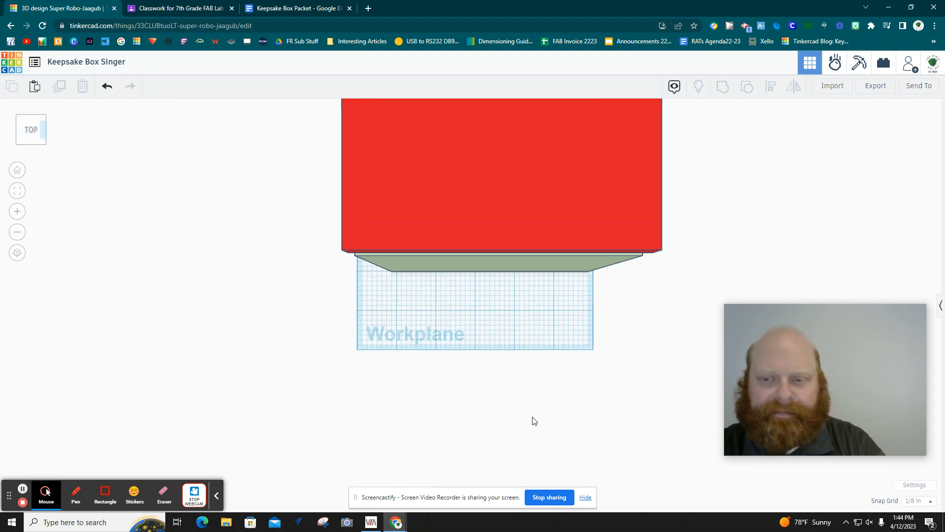
click(17, 190)
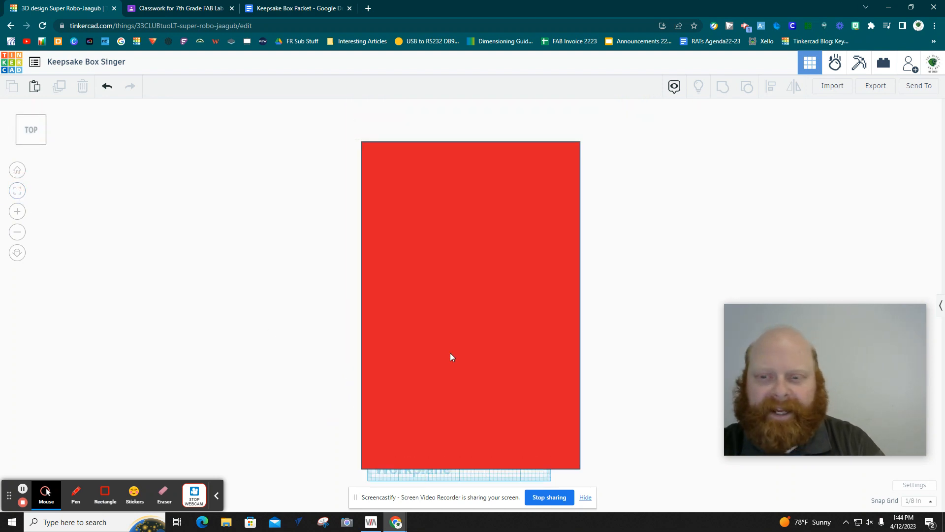
click(29, 144)
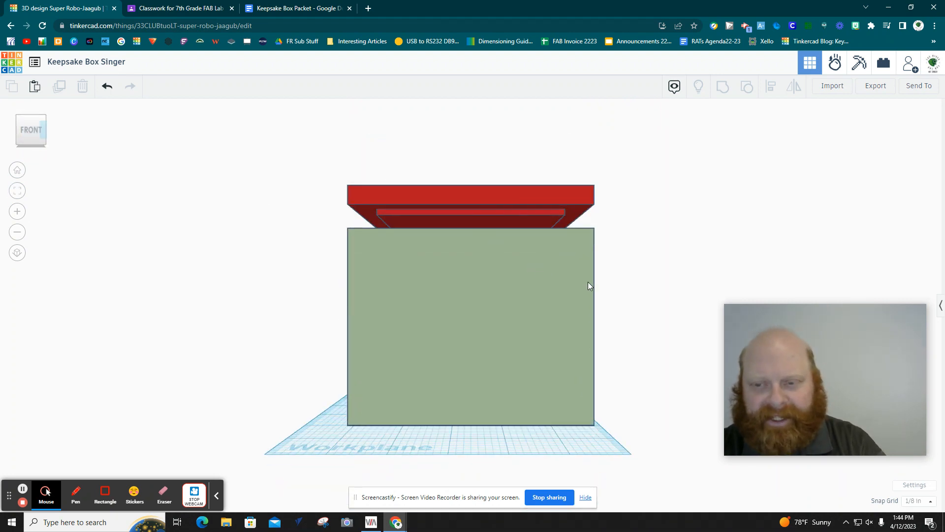
click(51, 130)
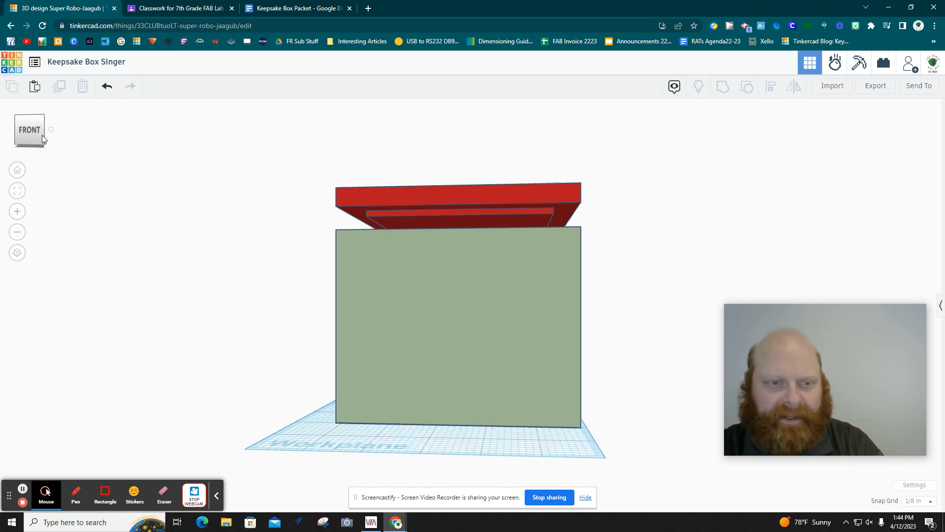
click(16, 116)
click(17, 119)
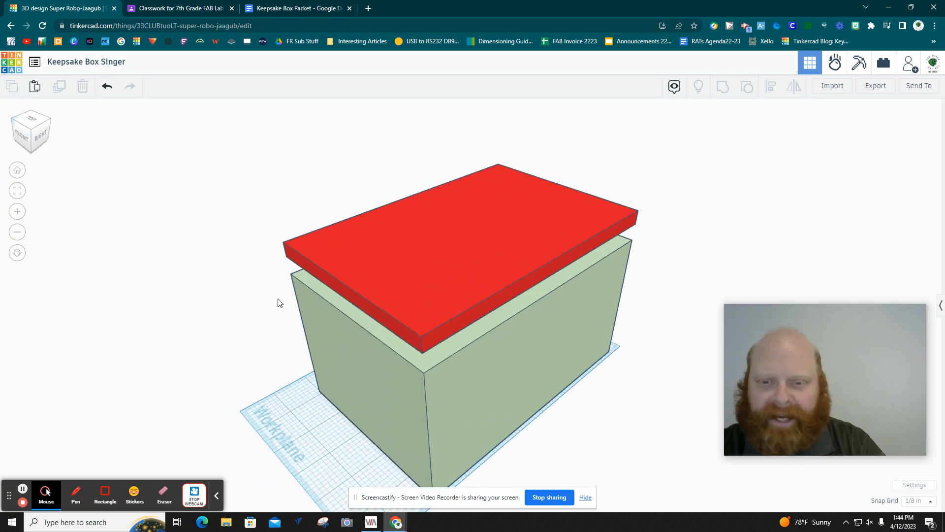
right_drag(543, 467, 557, 441)
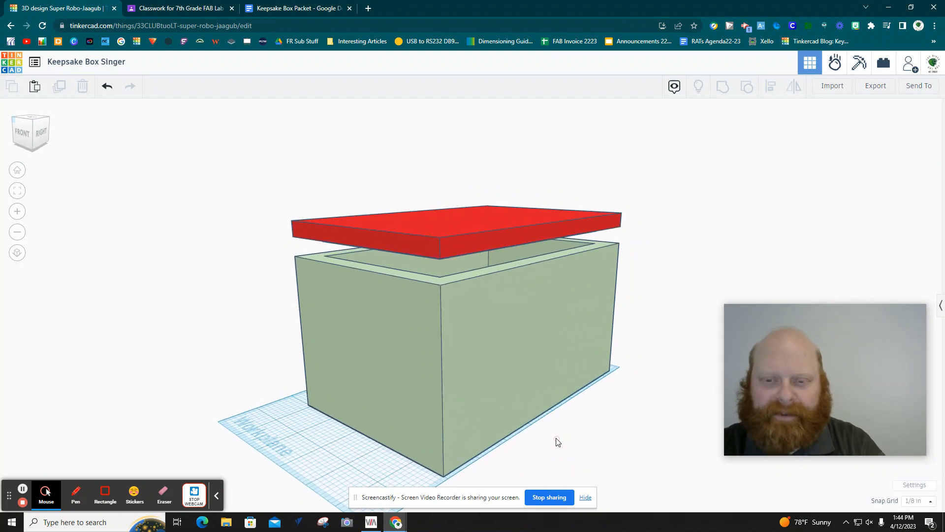